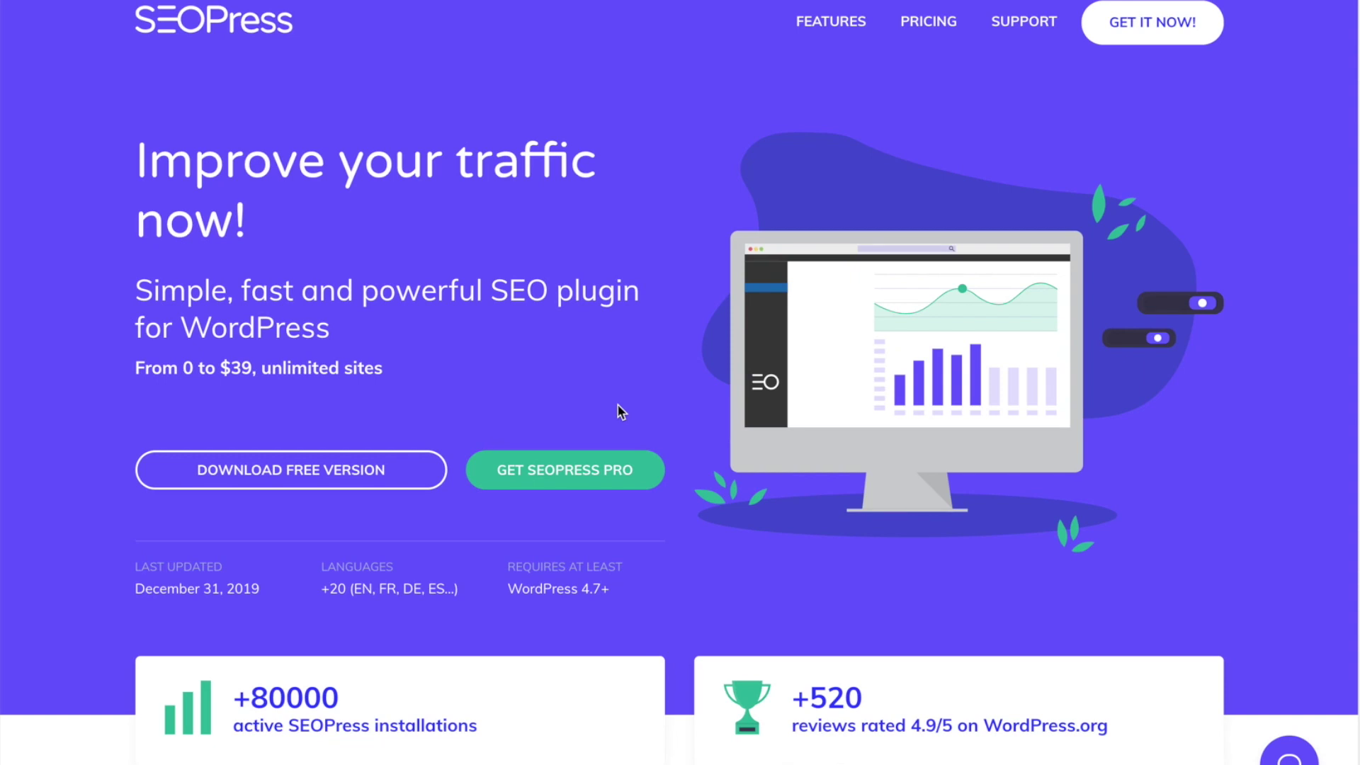
- Open the SEOPress pricing page and highlight 'Unlimited sites' in the PRO plan card
click(923, 20)
click(927, 26)
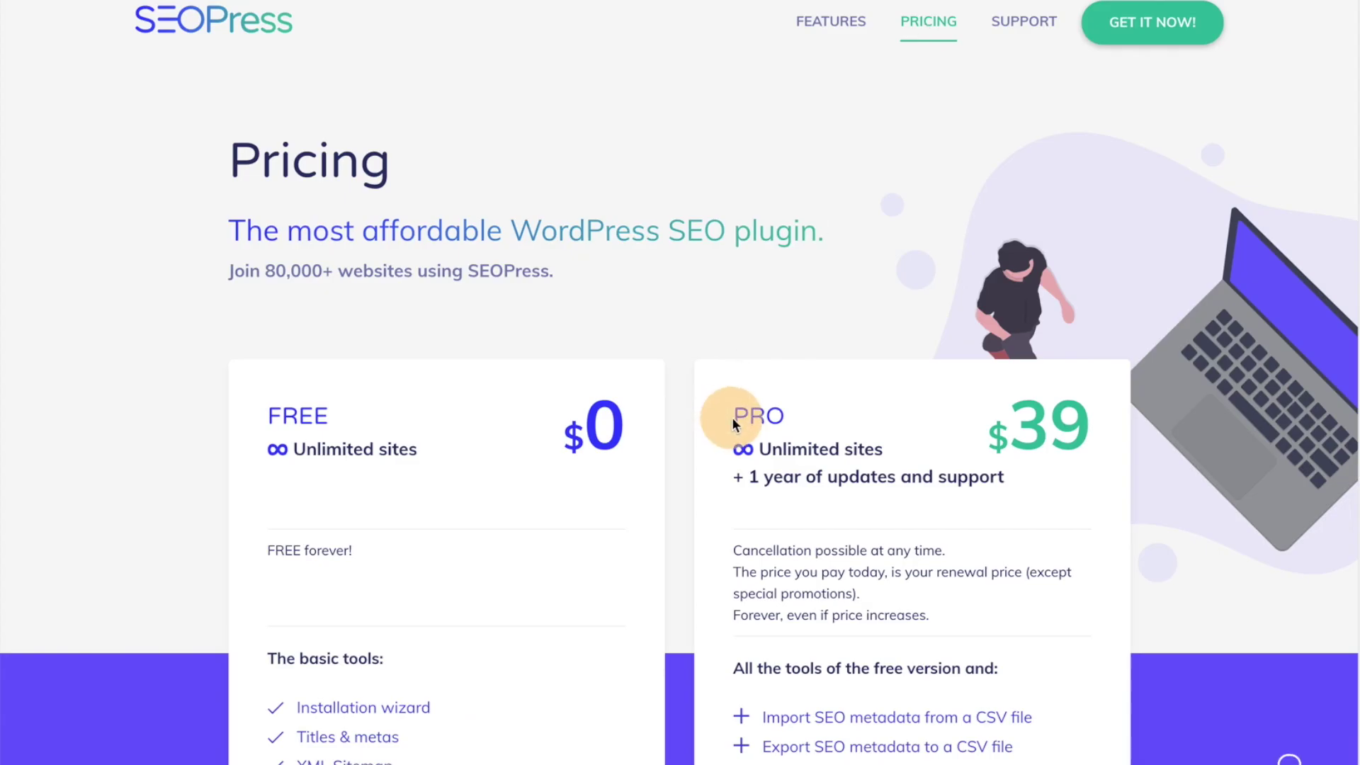
click(1004, 430)
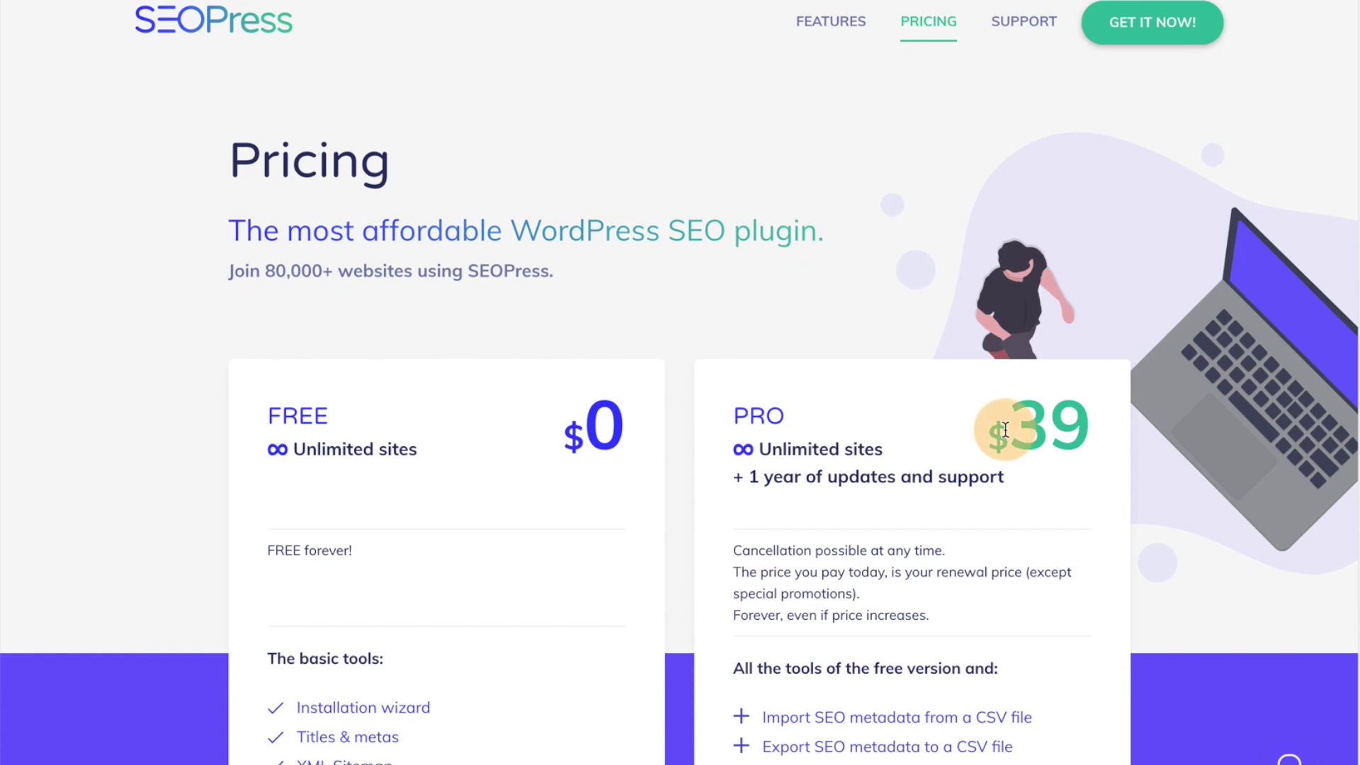
drag(758, 454, 880, 455)
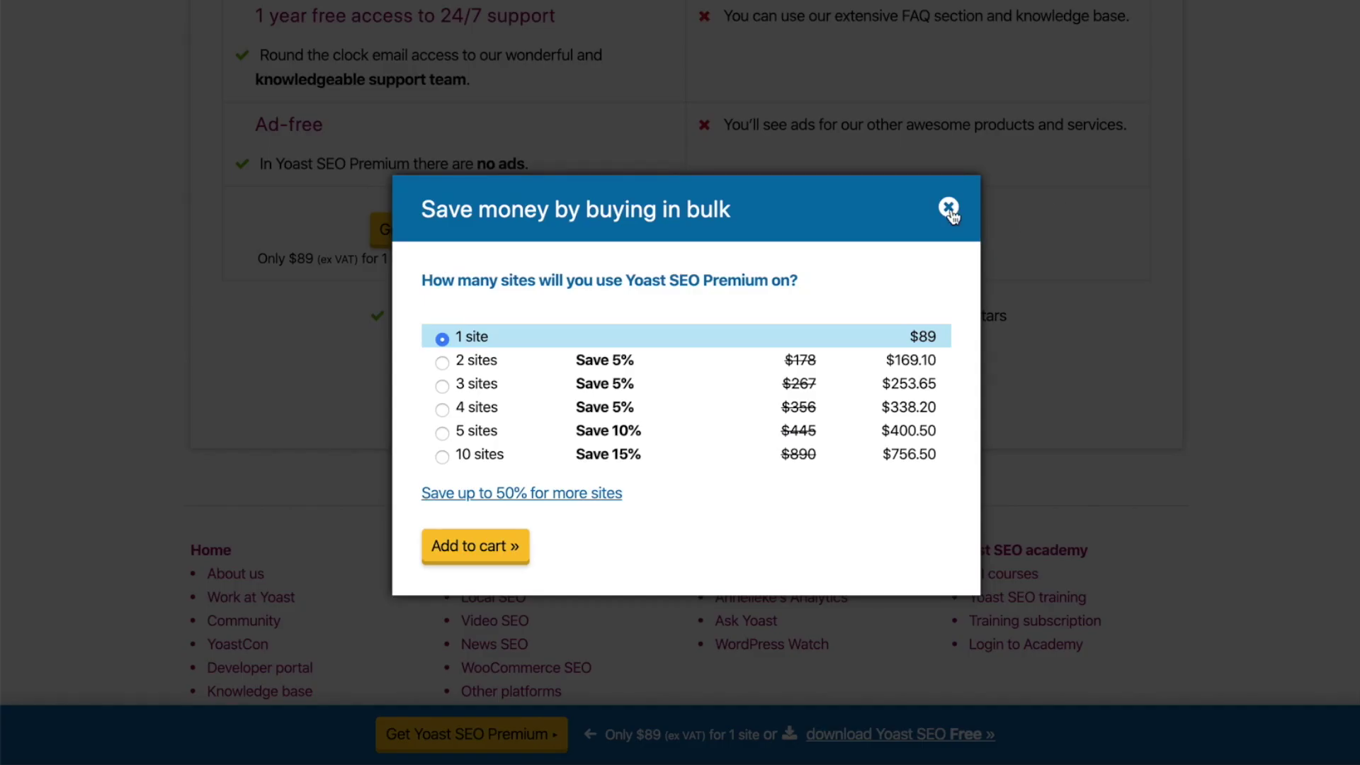
click(949, 208)
scroll(950, 213, up, 20)
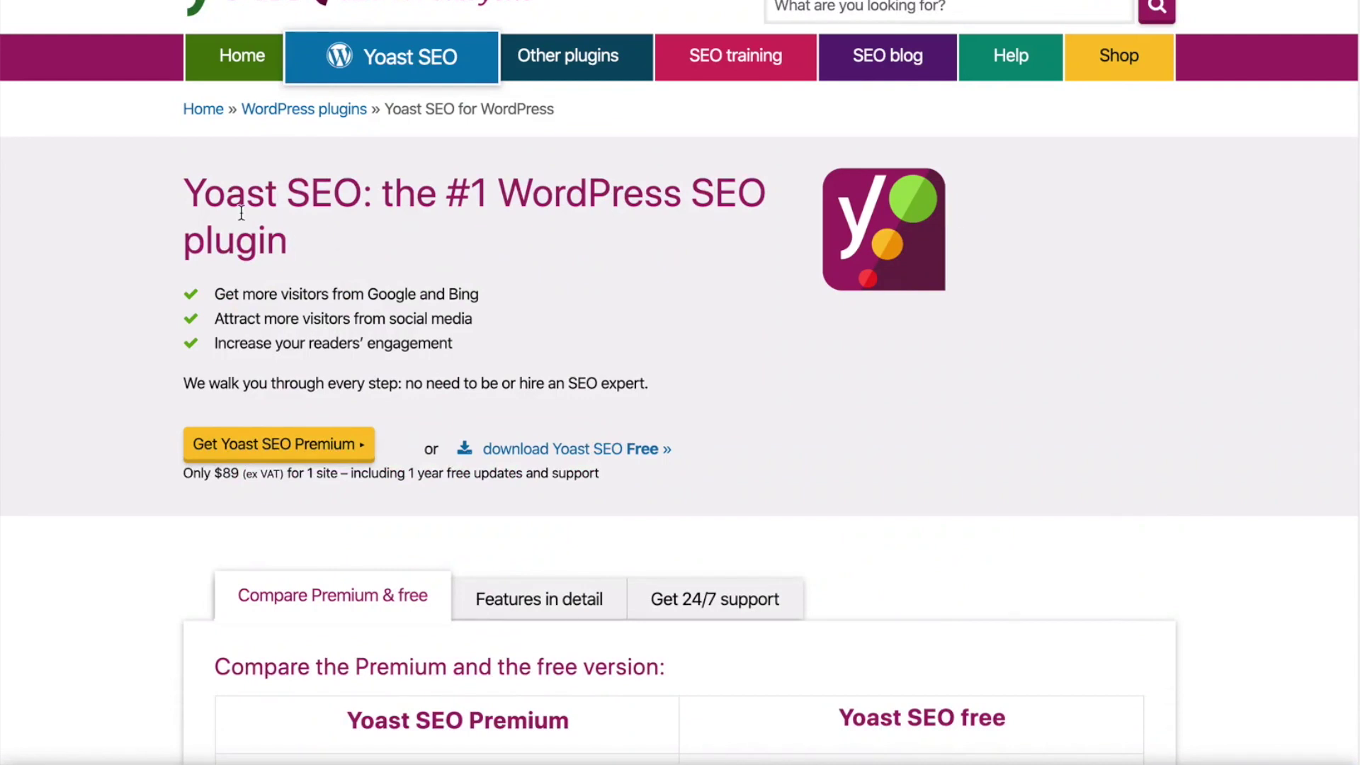
drag(180, 189, 414, 222)
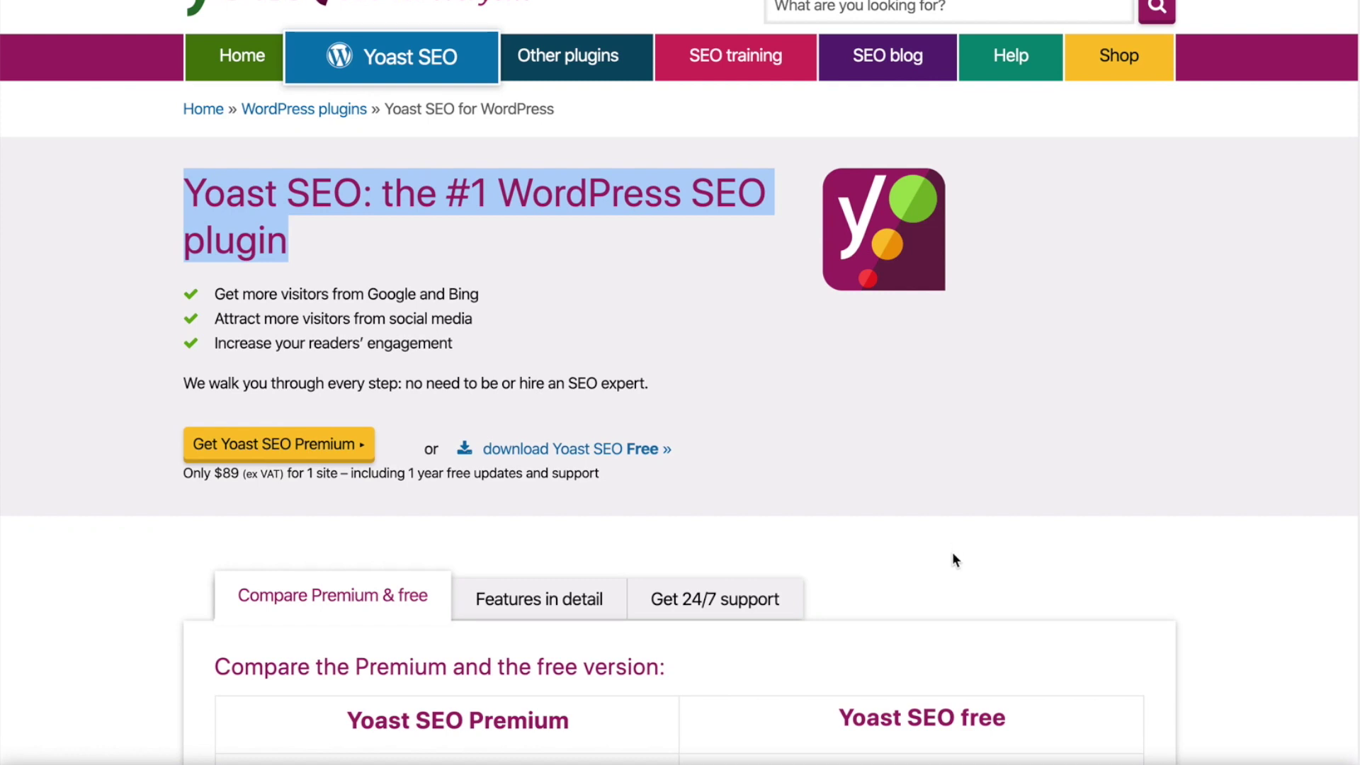
scroll(953, 554, down, 12)
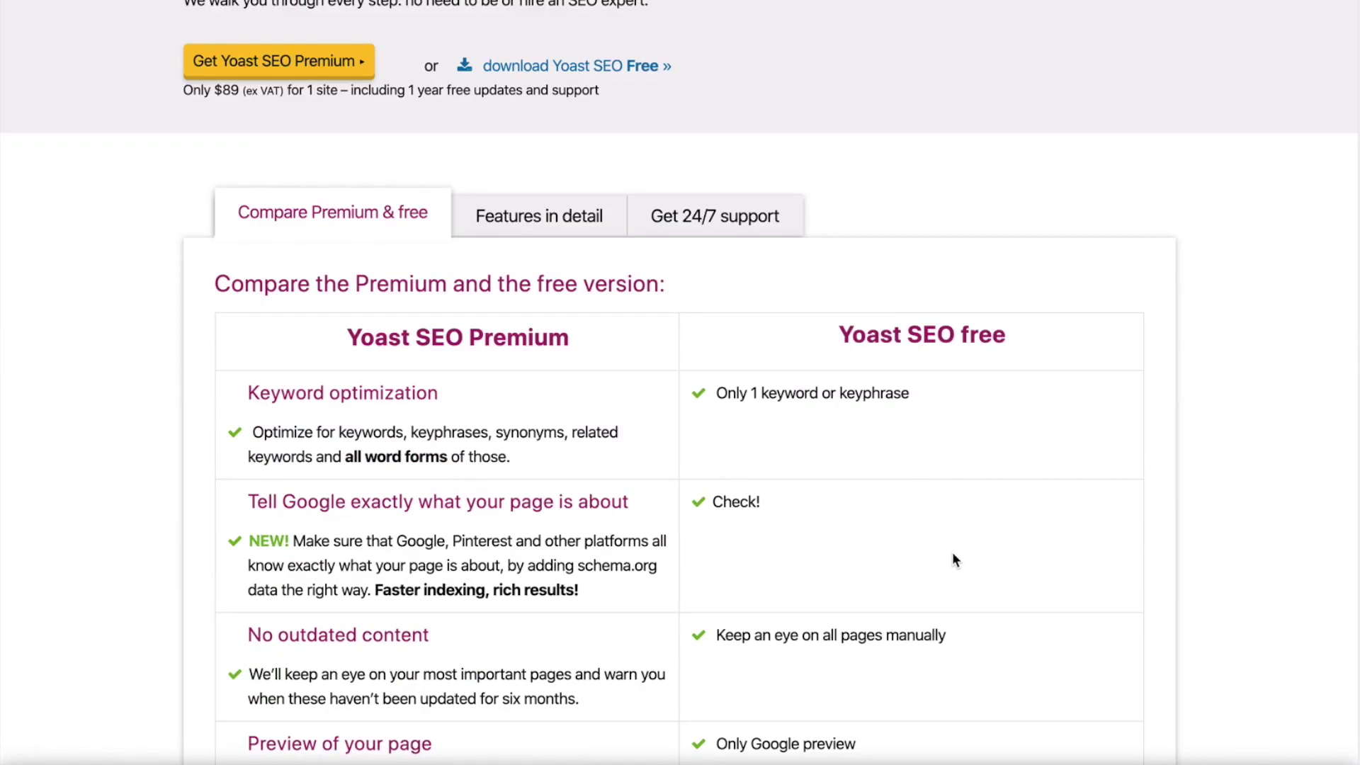
scroll(953, 553, down, 15)
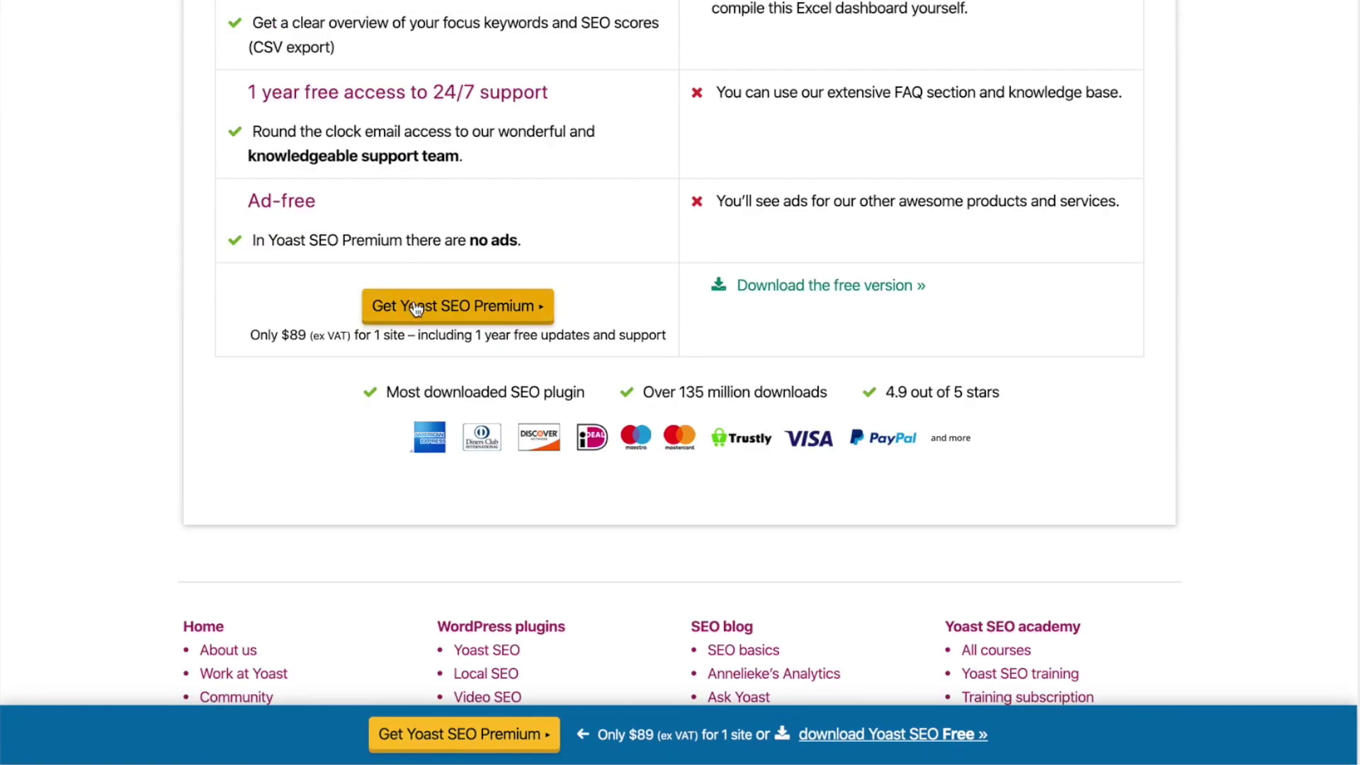
click(414, 303)
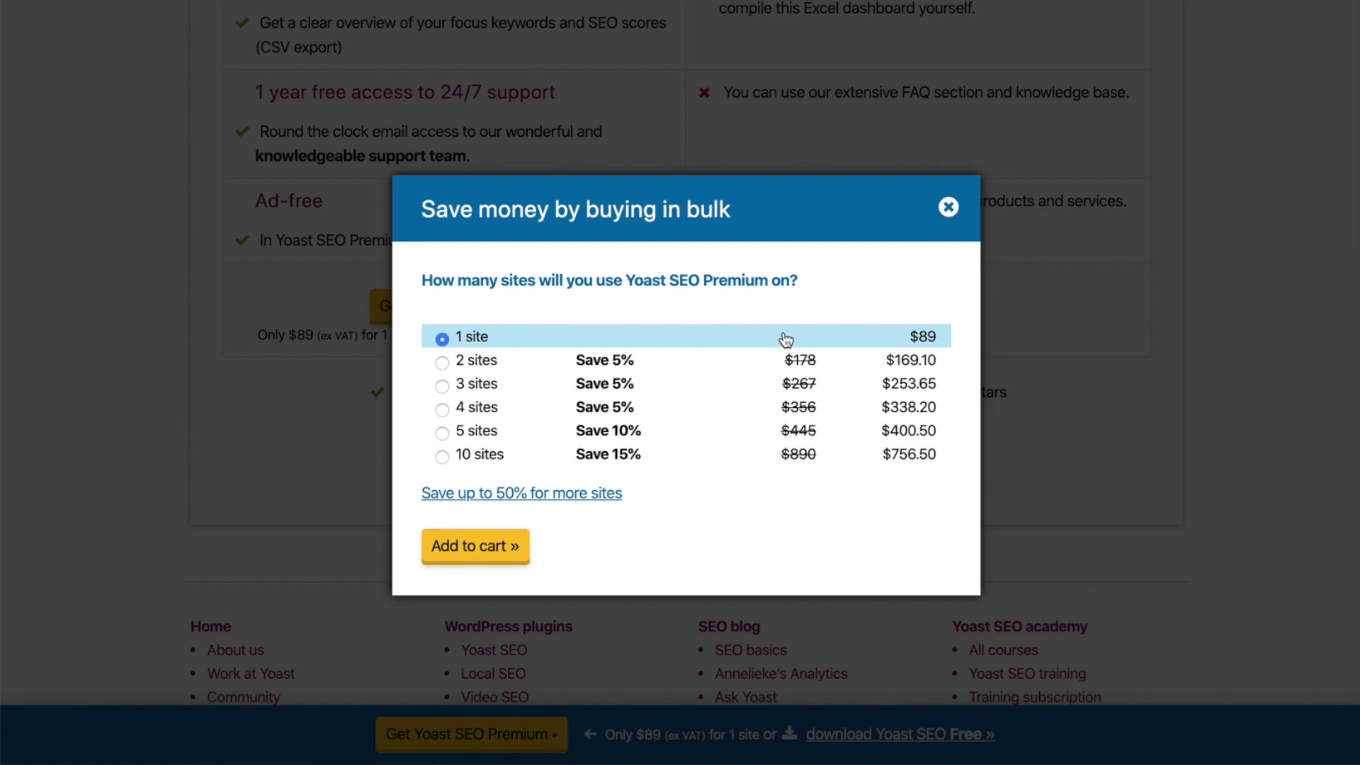
click(950, 345)
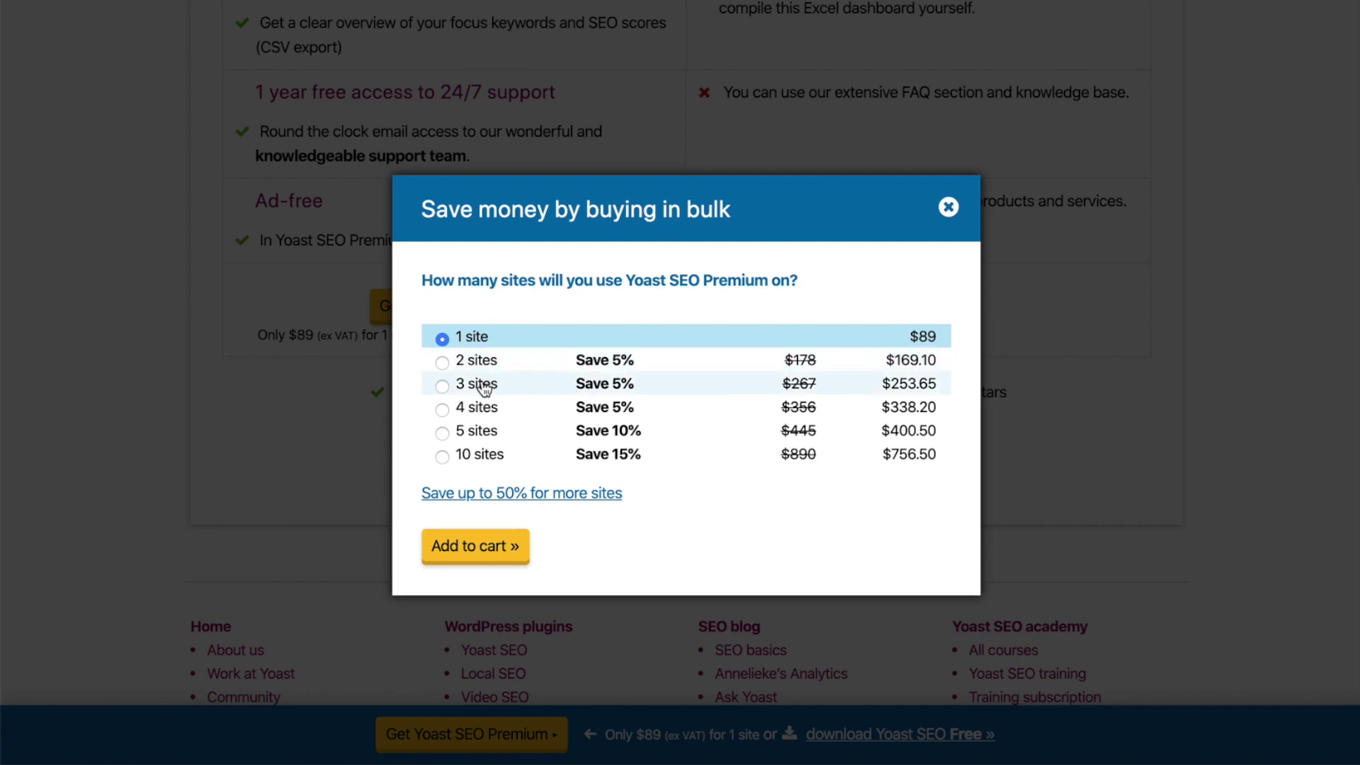
click(949, 461)
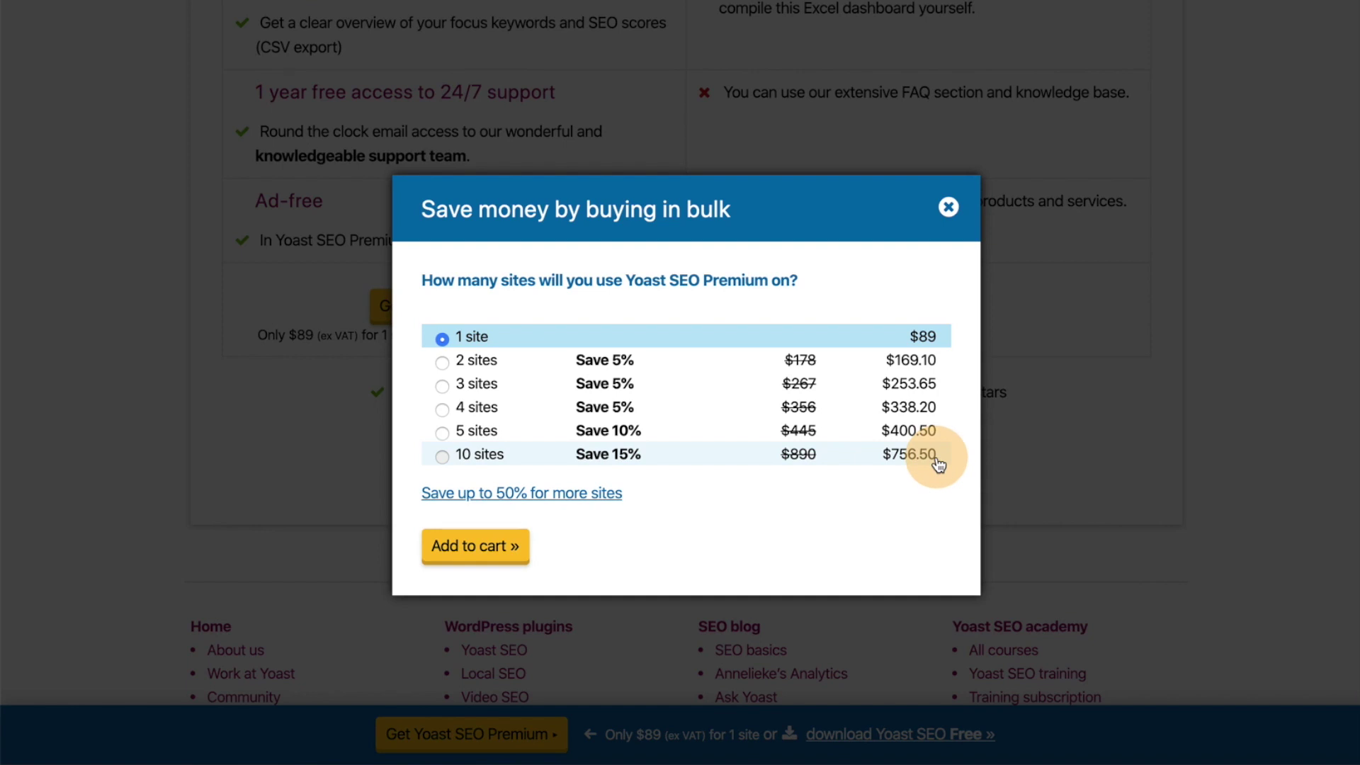
click(939, 464)
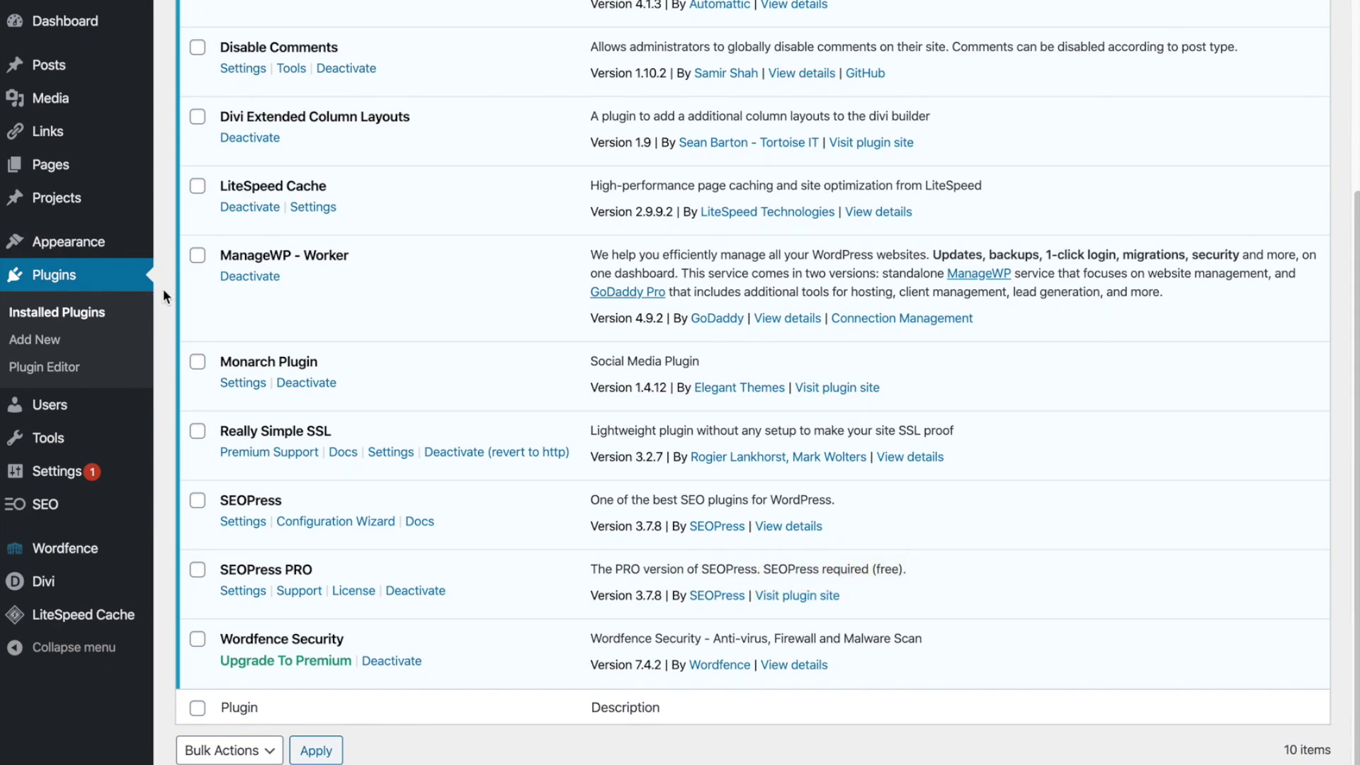
- Return to the top of the Installed Plugins list, where SEOPress and SEOPress PRO are listed
scroll(163, 288, up, 5)
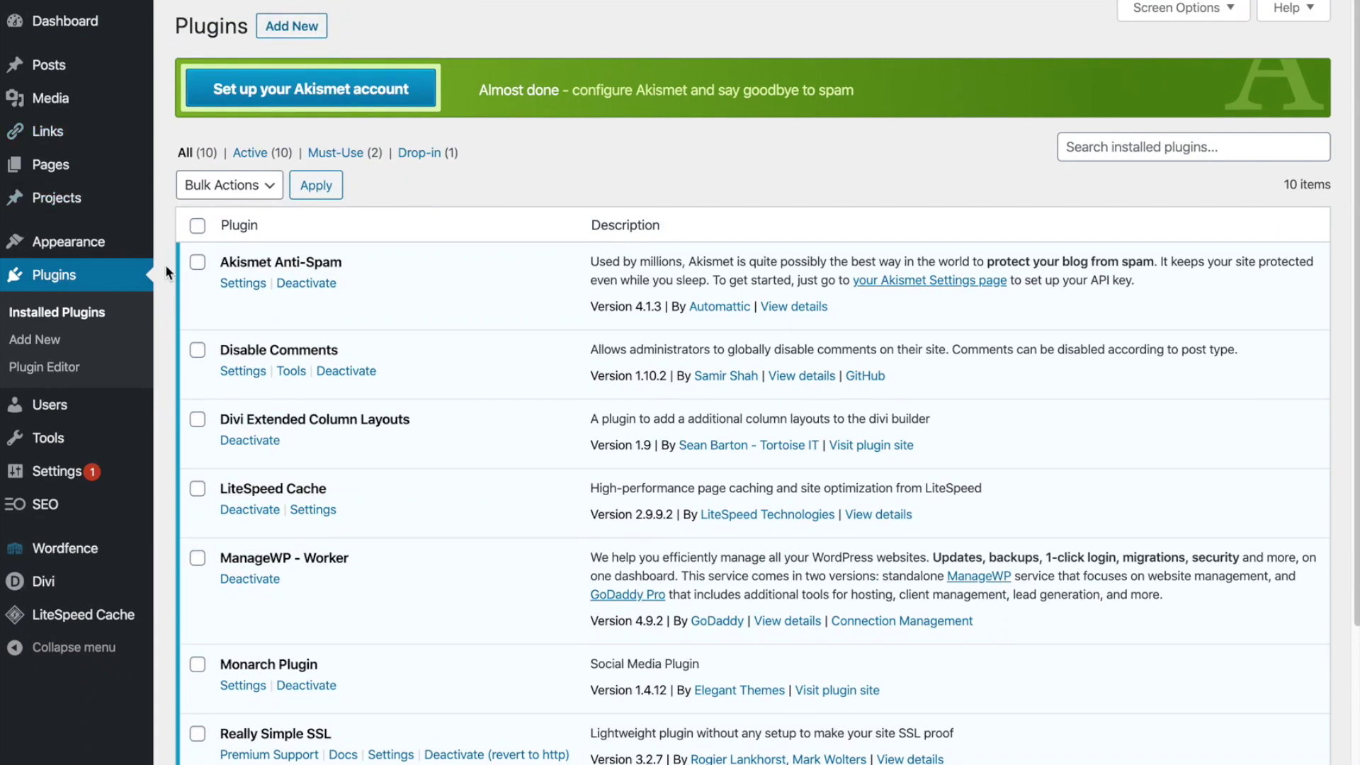
drag(165, 266, 163, 208)
click(163, 208)
- Search Add Plugins for 'seo press' and confirm SEOPress is already Active
click(318, 32)
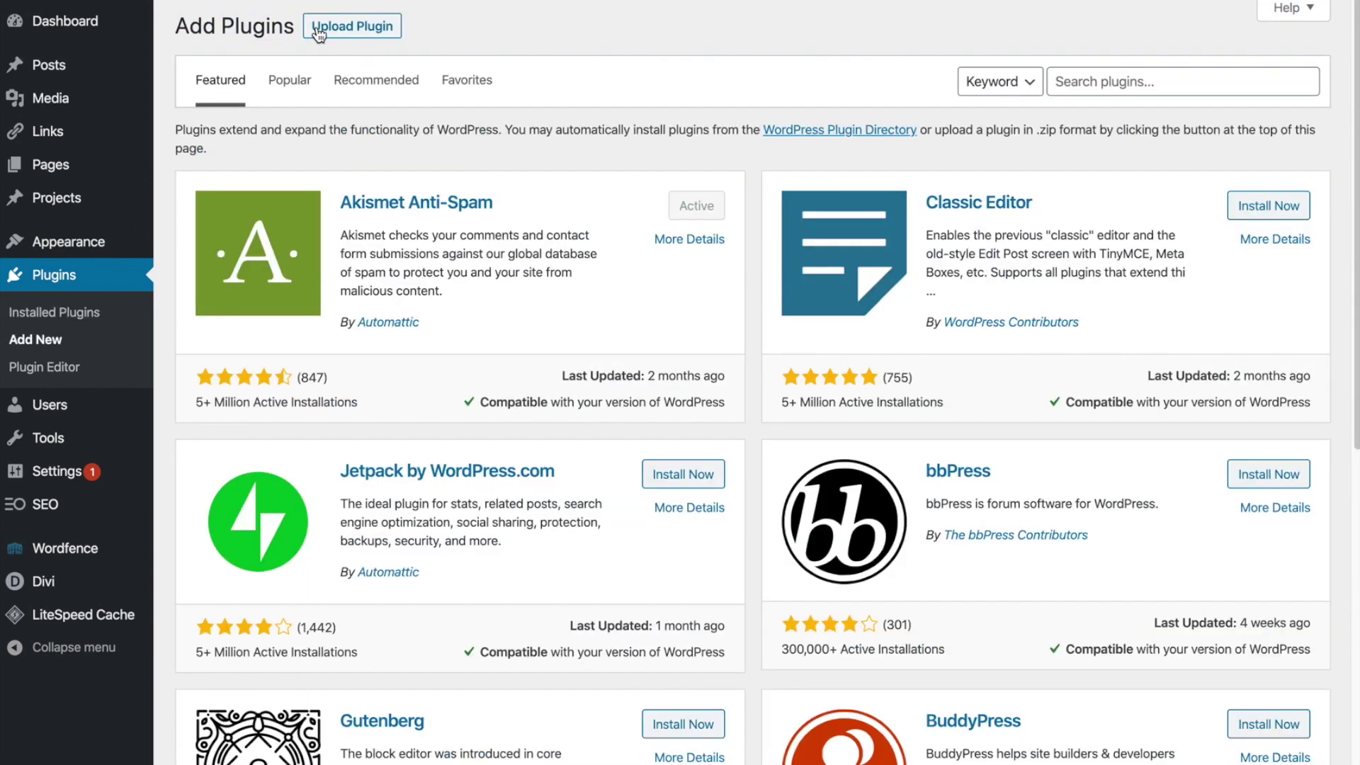
click(1171, 73)
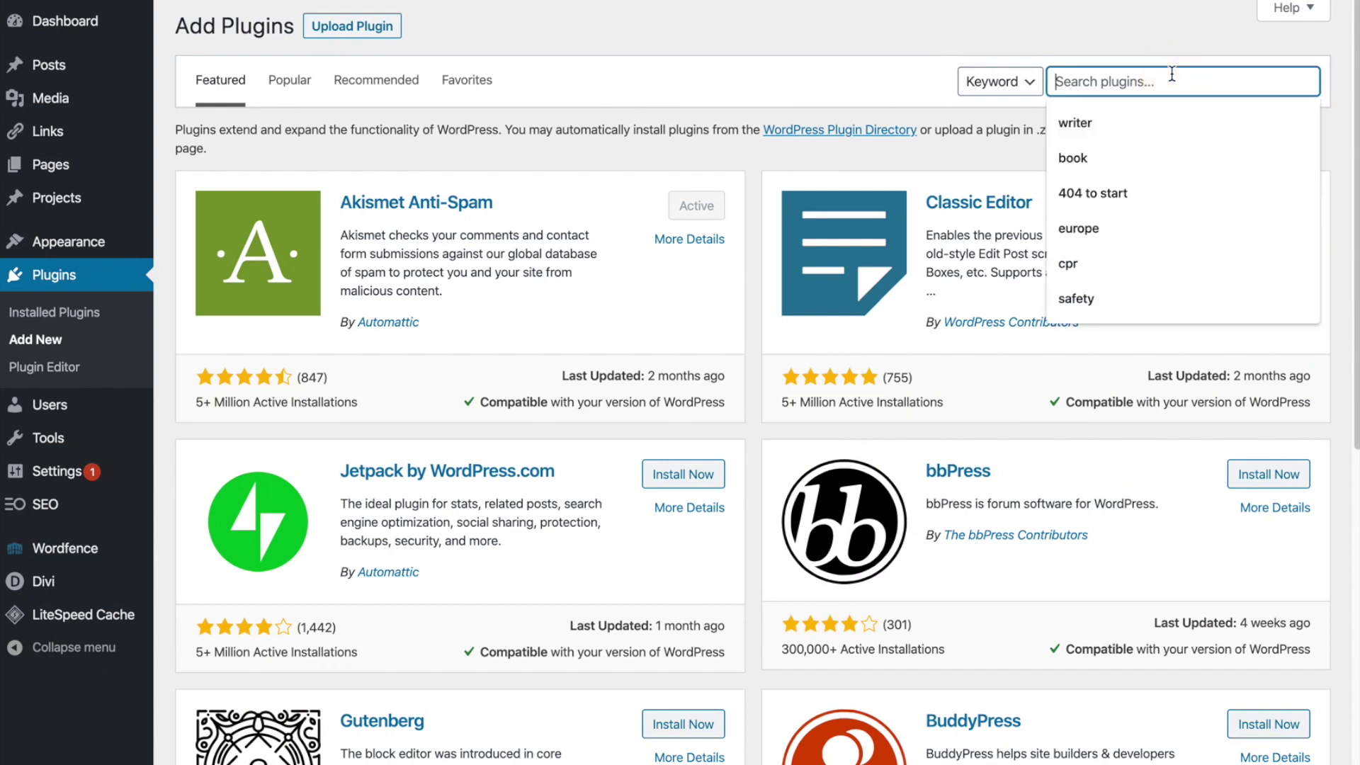
text(se)
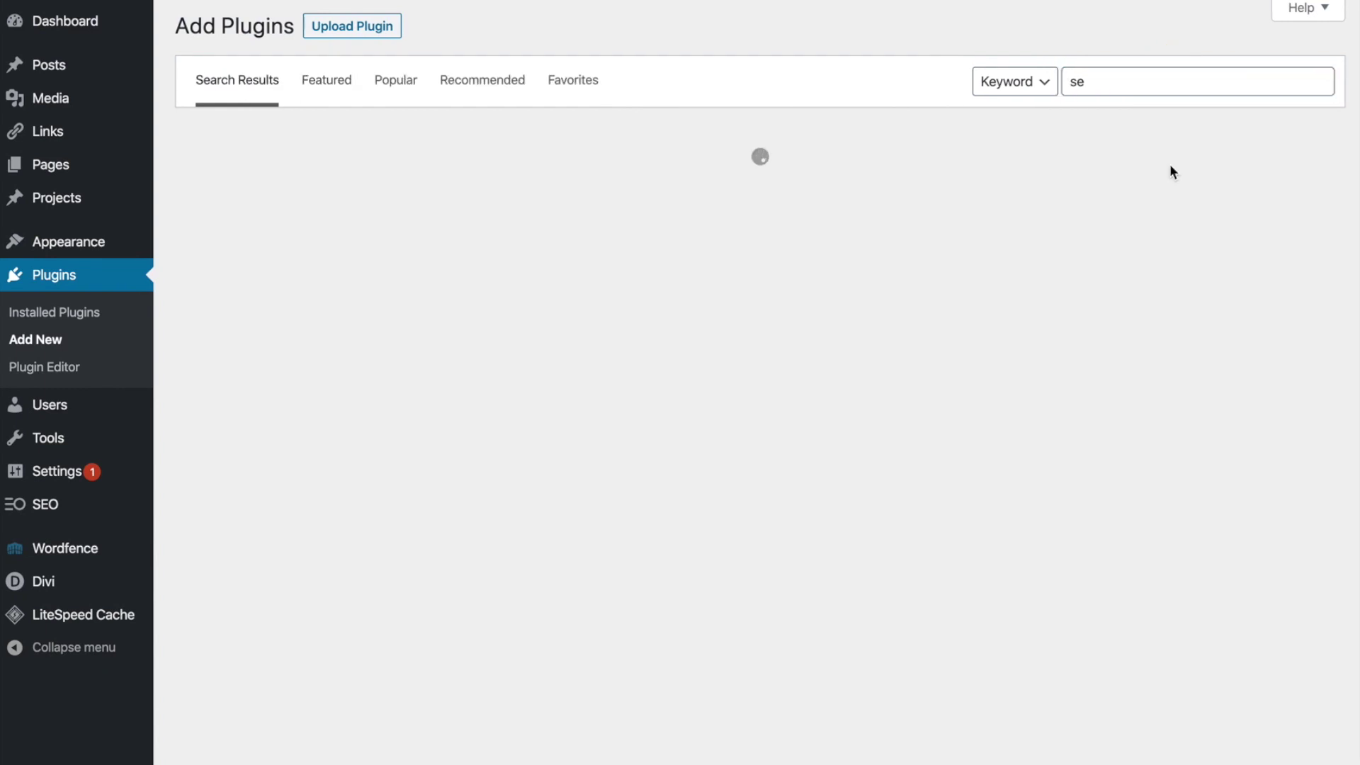
click(1100, 86)
text(o pr)
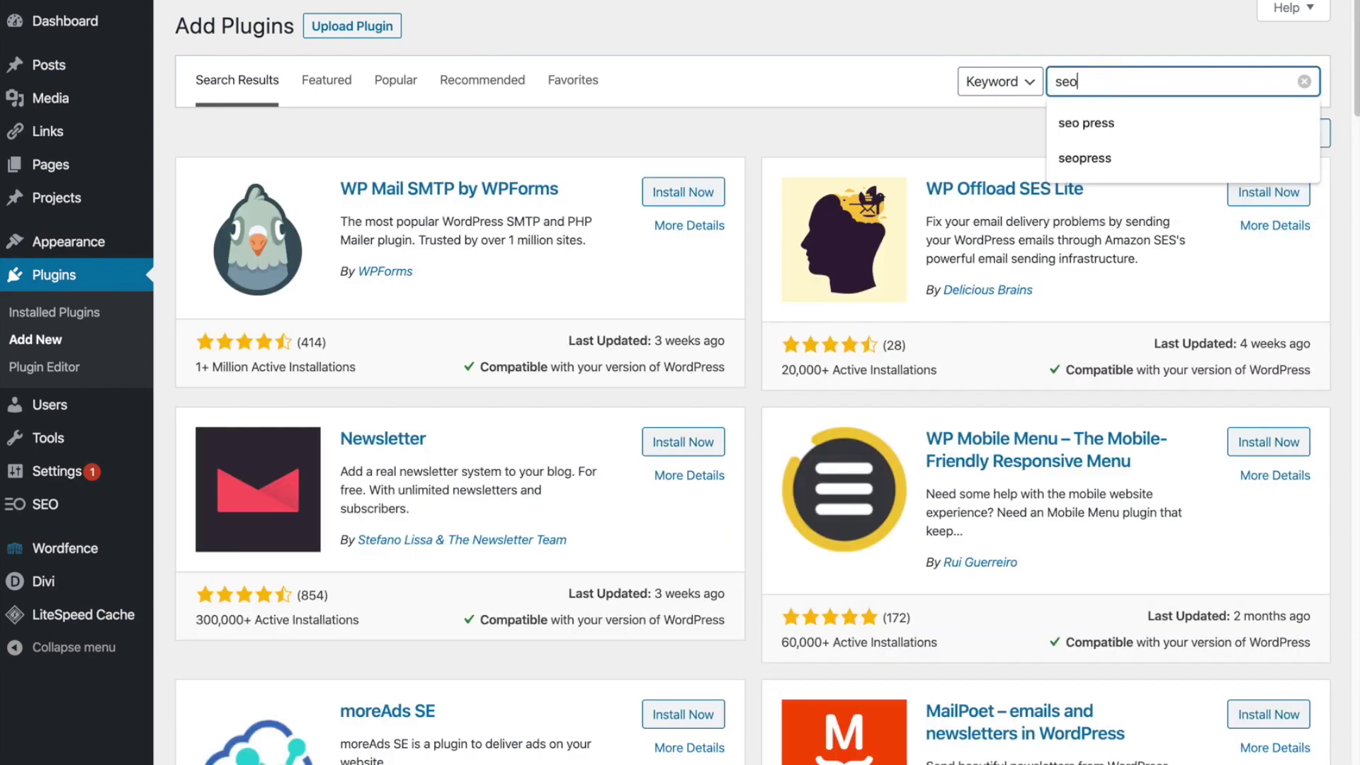
text(ess)
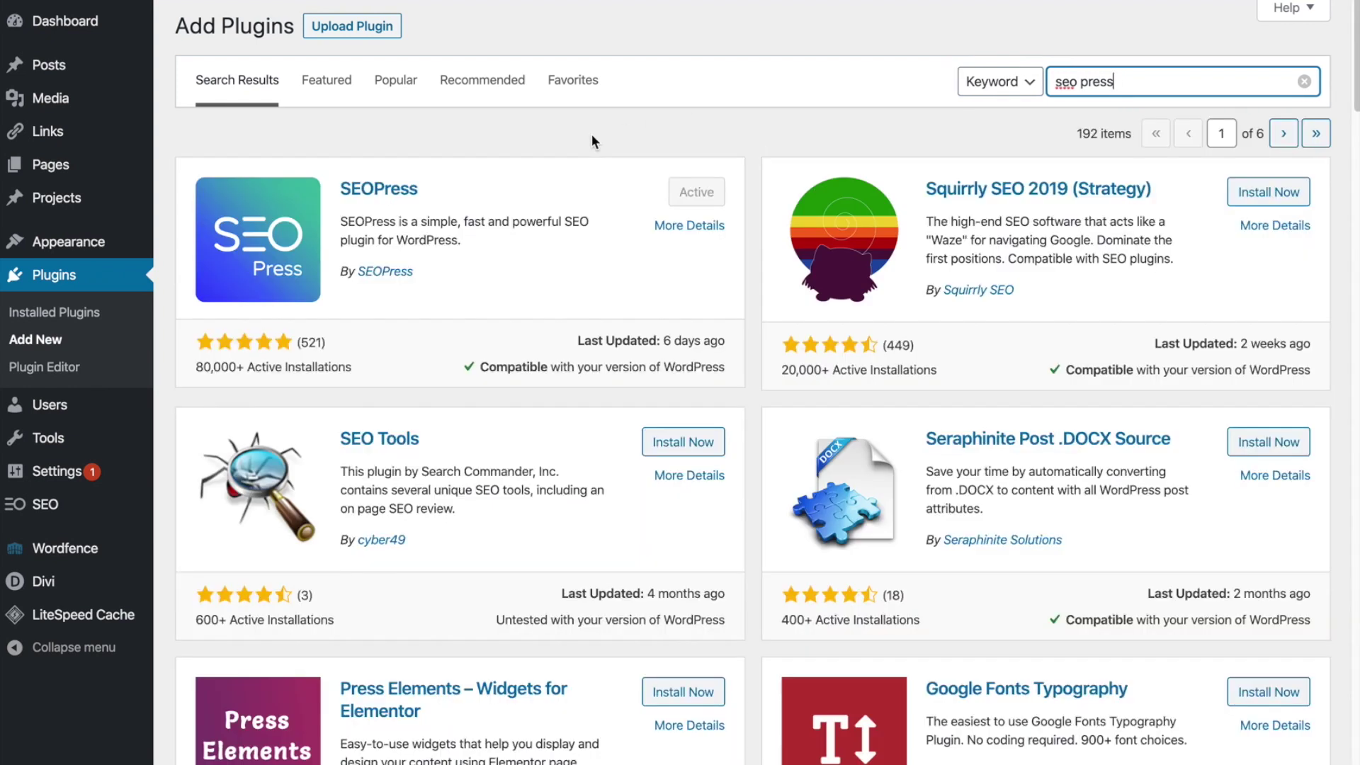
click(435, 191)
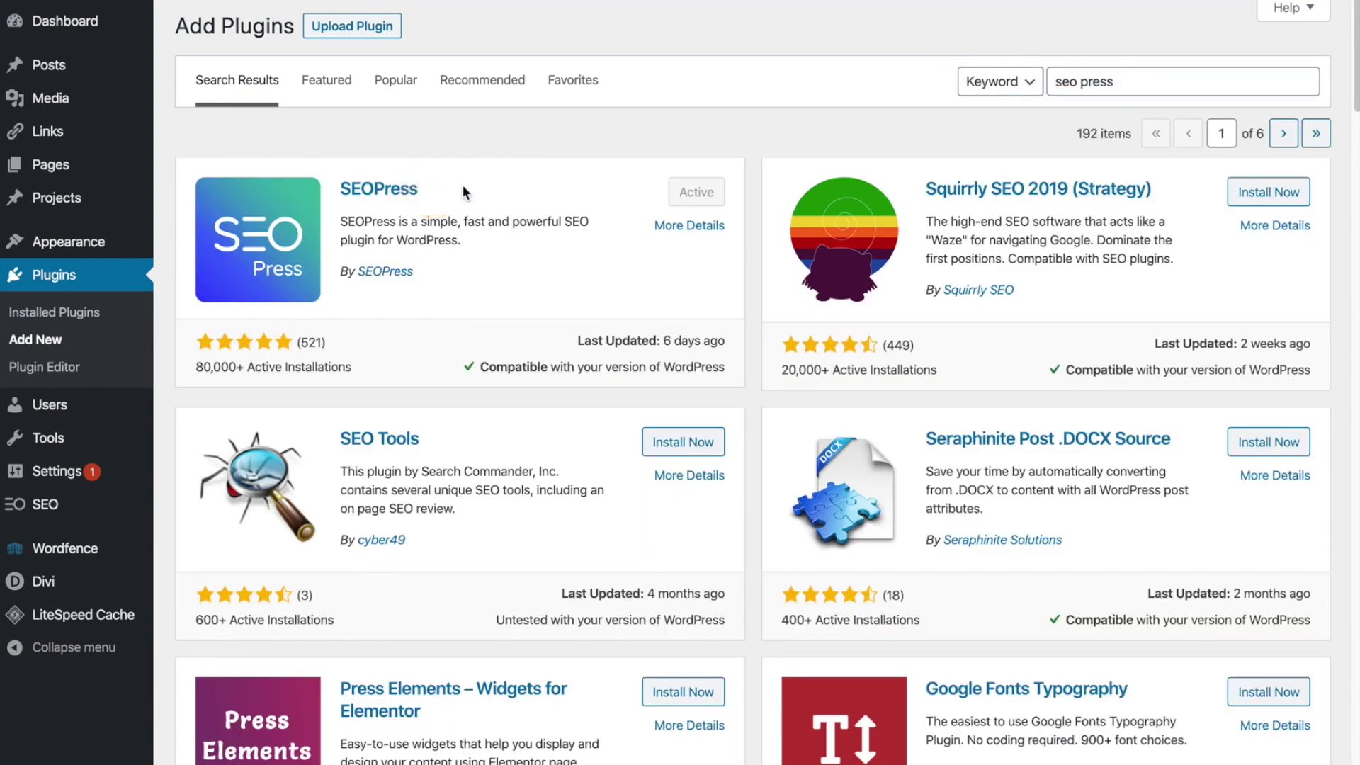
click(657, 195)
mouse_move(131, 471)
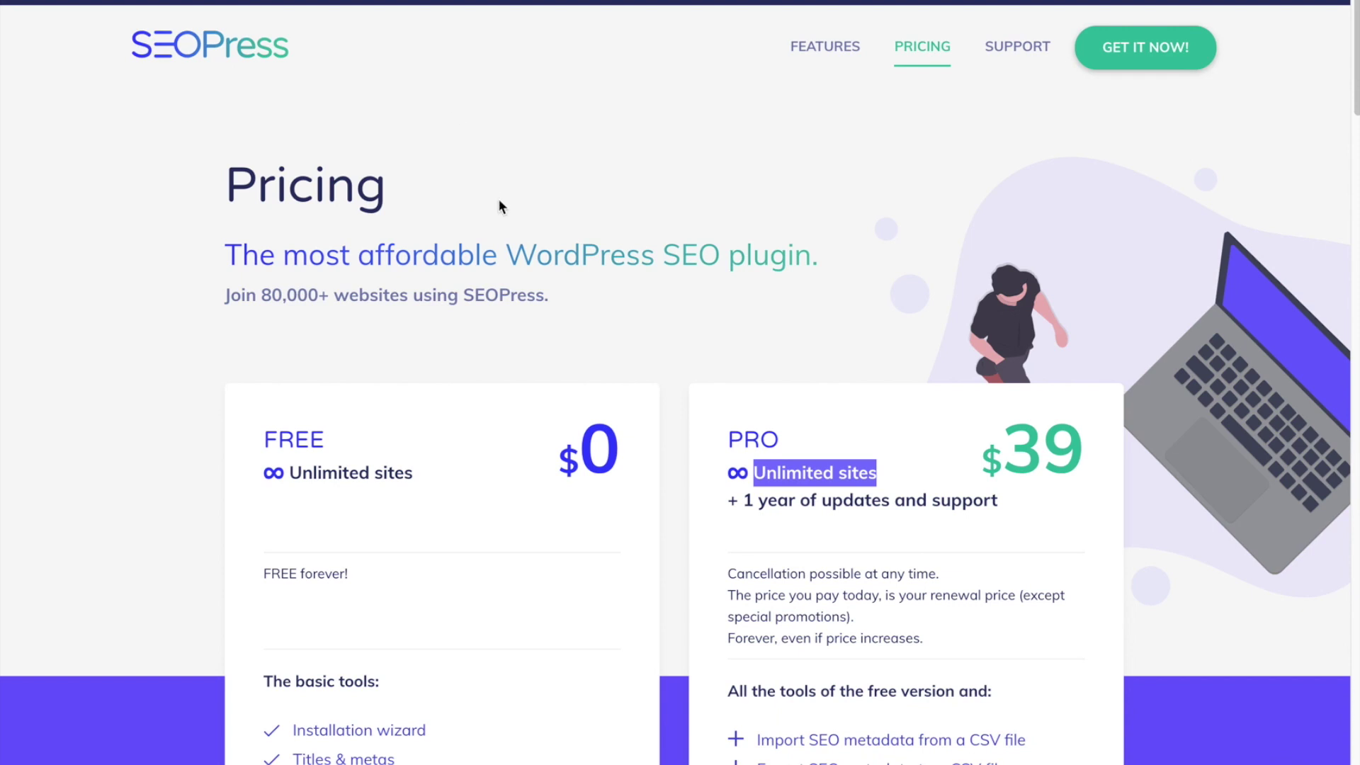
- Deselect 'Unlimited sites' on the pricing page and go back to the 'seo press' plugin results
click(712, 438)
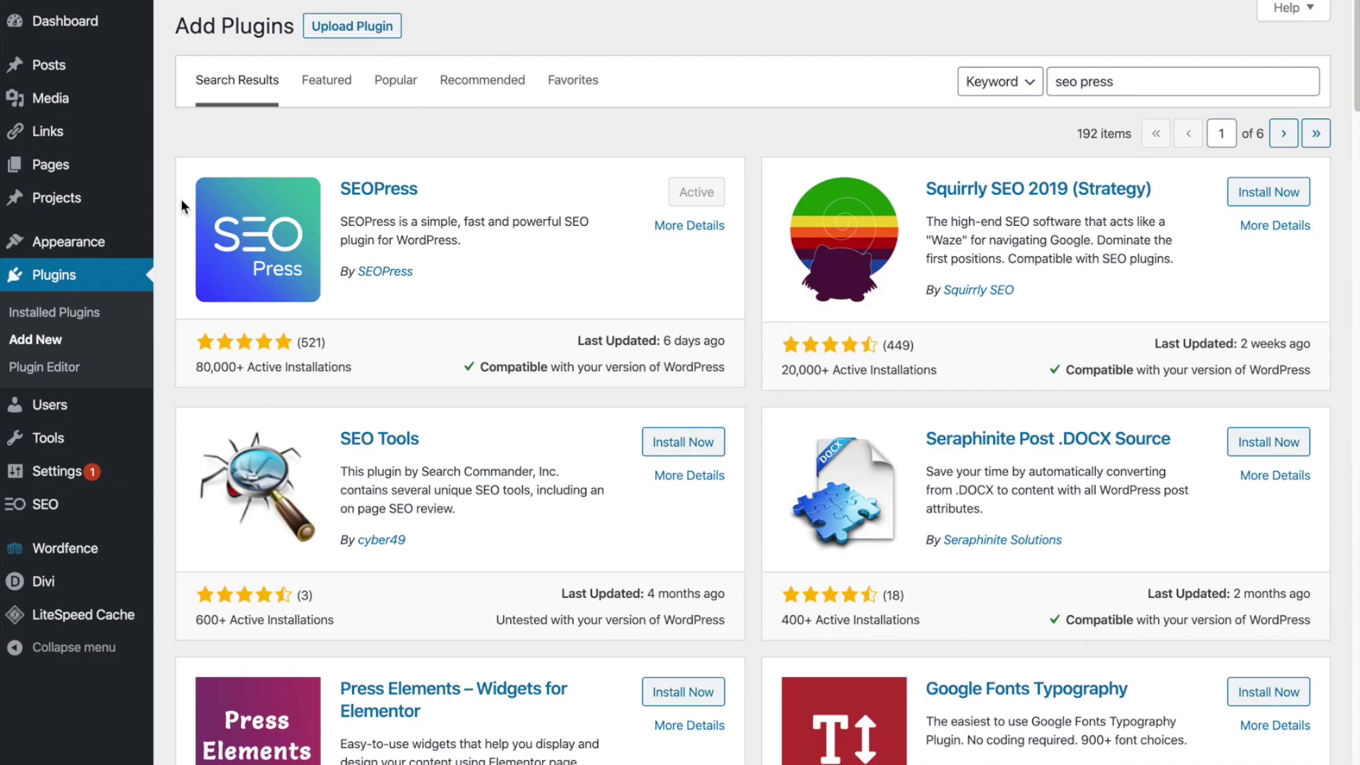
mouse_move(80, 517)
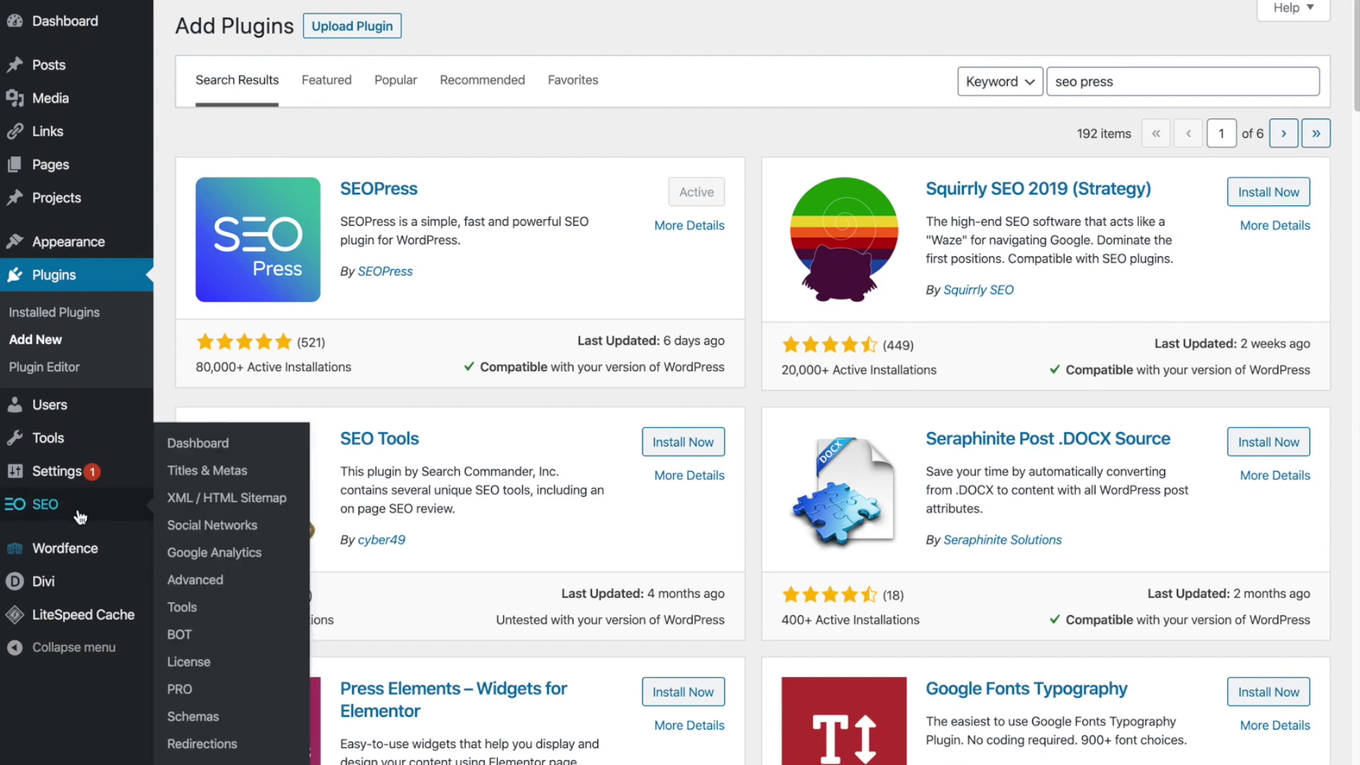
- Open the SEOPress License page from the SEO menu in the admin sidebar
click(193, 663)
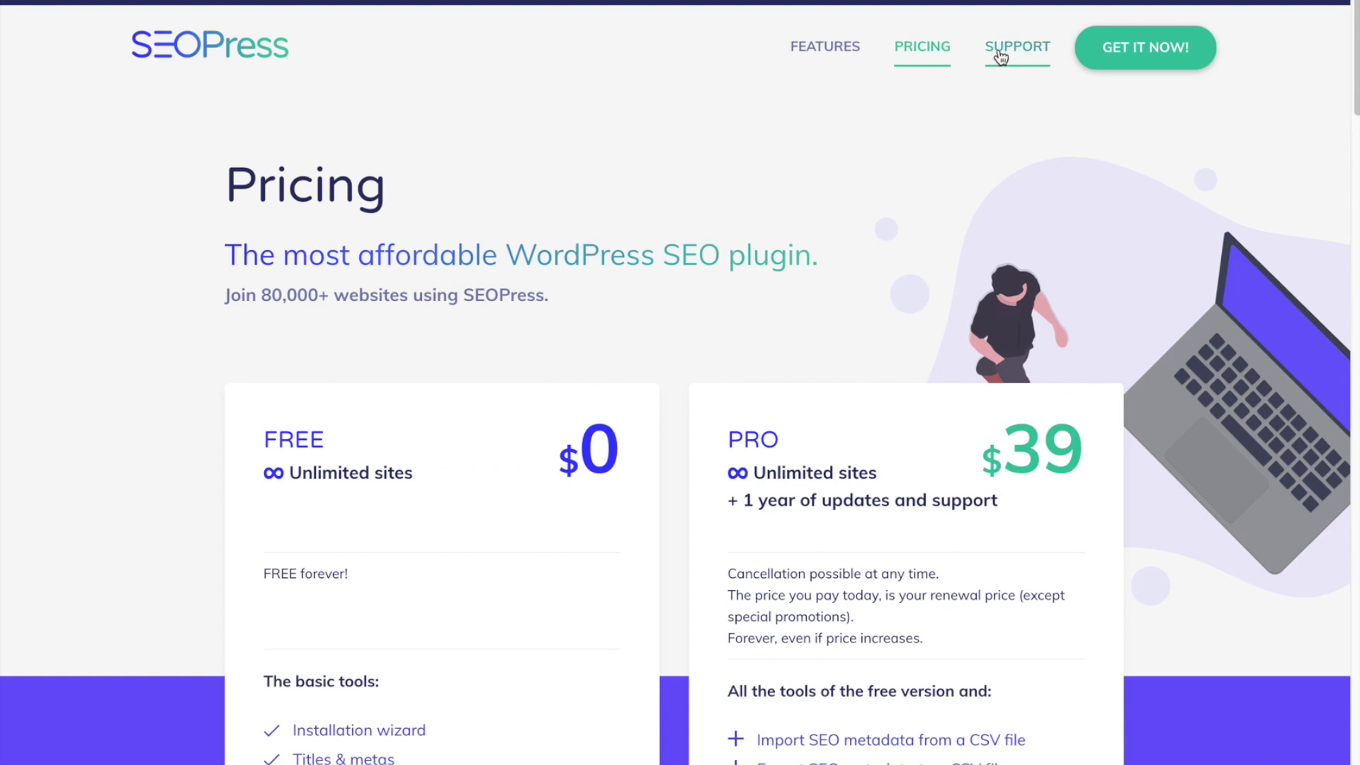
- Open the Support page on the SEOPress website
click(1001, 55)
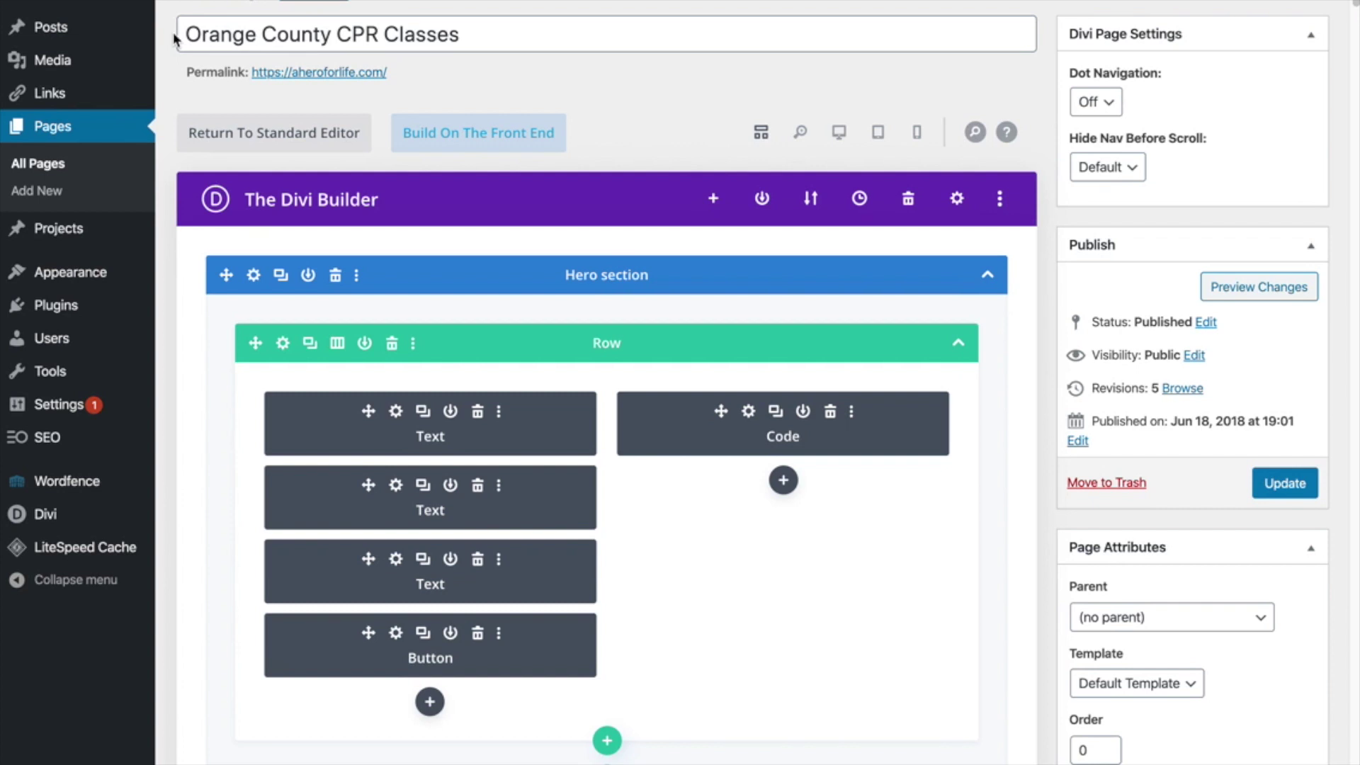
click(176, 39)
scroll(1052, 333, down, 1)
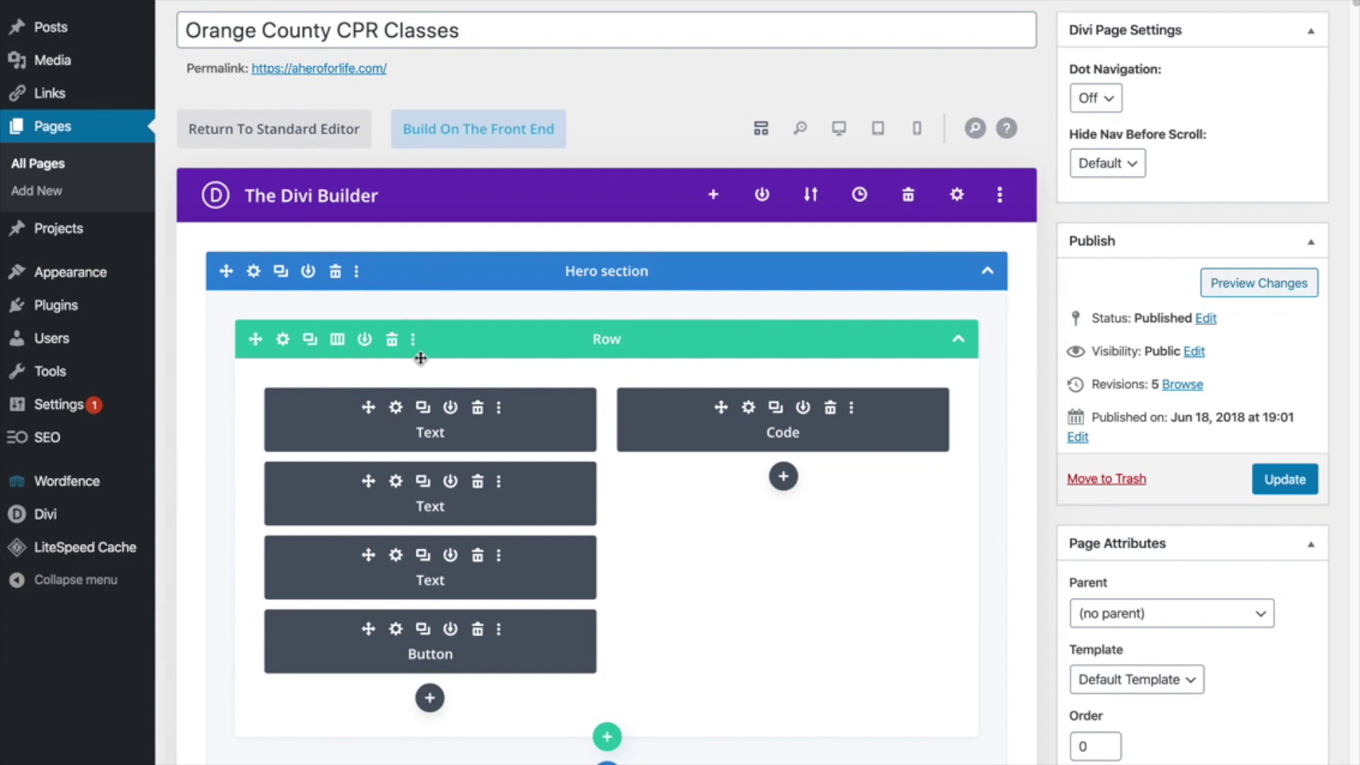
click(839, 131)
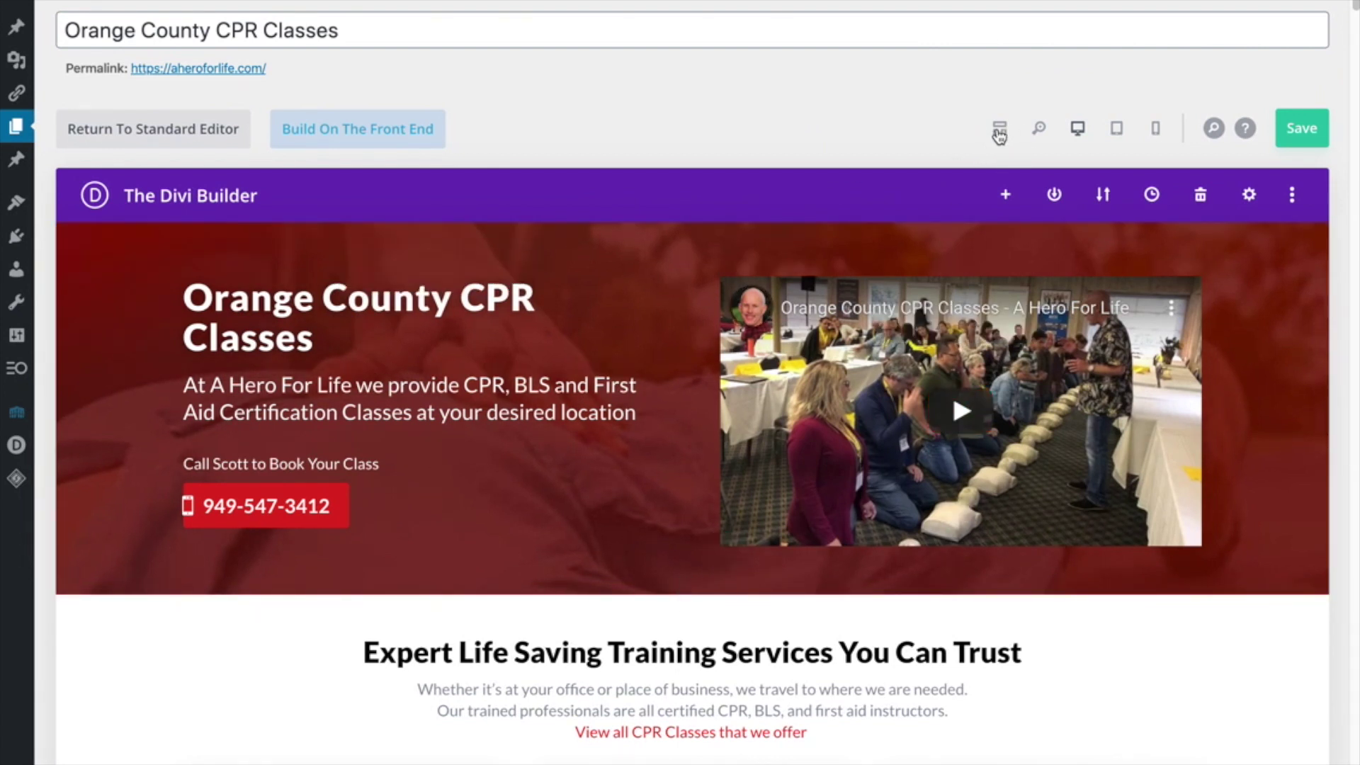
click(1000, 132)
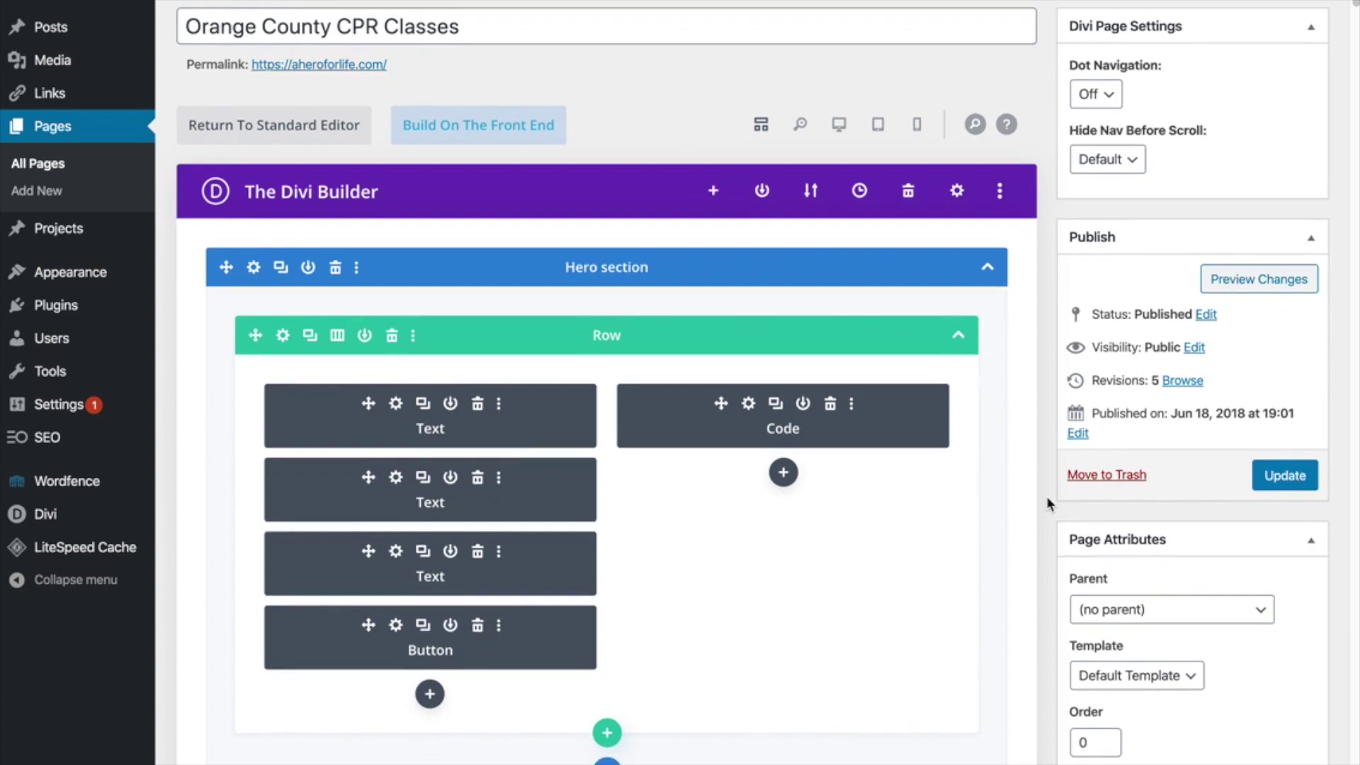
- Collapse the Excerpt and Custom Fields panels below the page editor
scroll(1047, 501, down, 15)
scroll(1049, 504, down, 20)
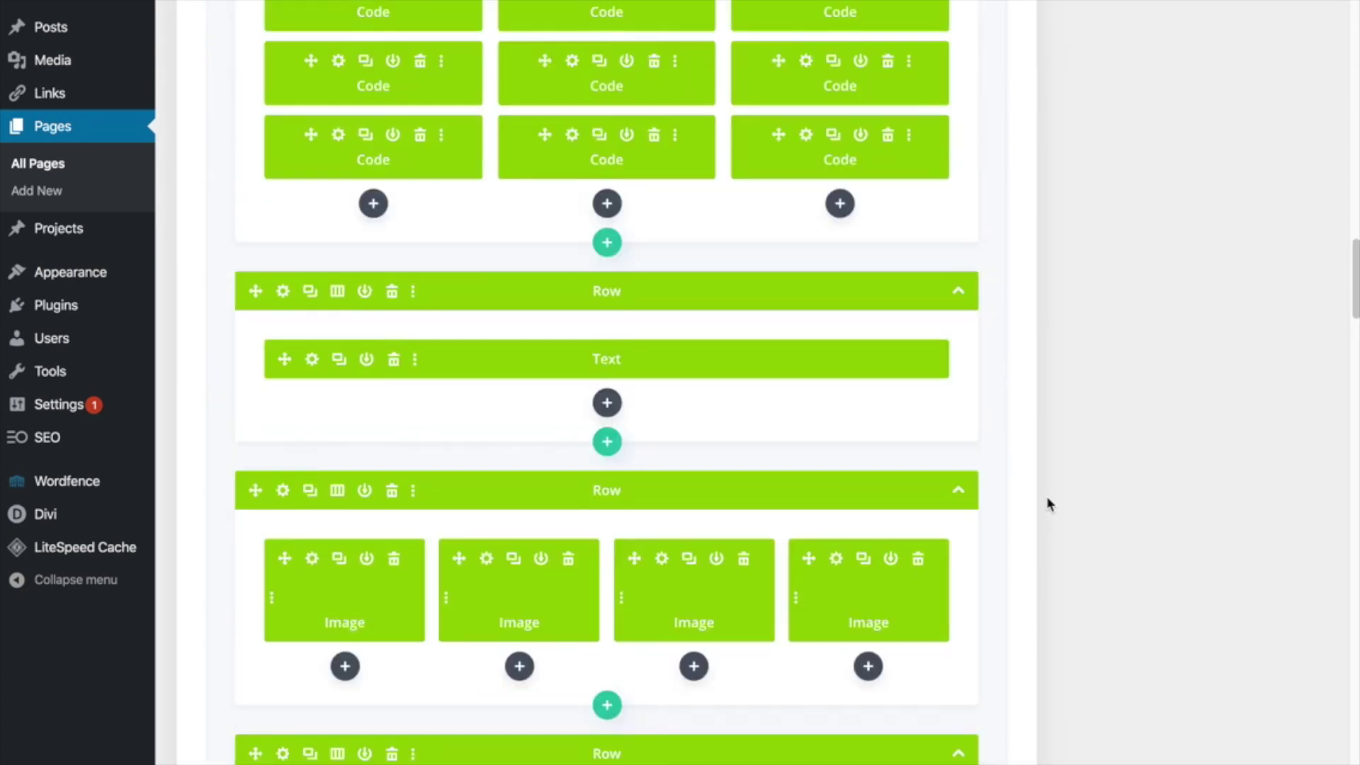
scroll(1048, 504, down, 1)
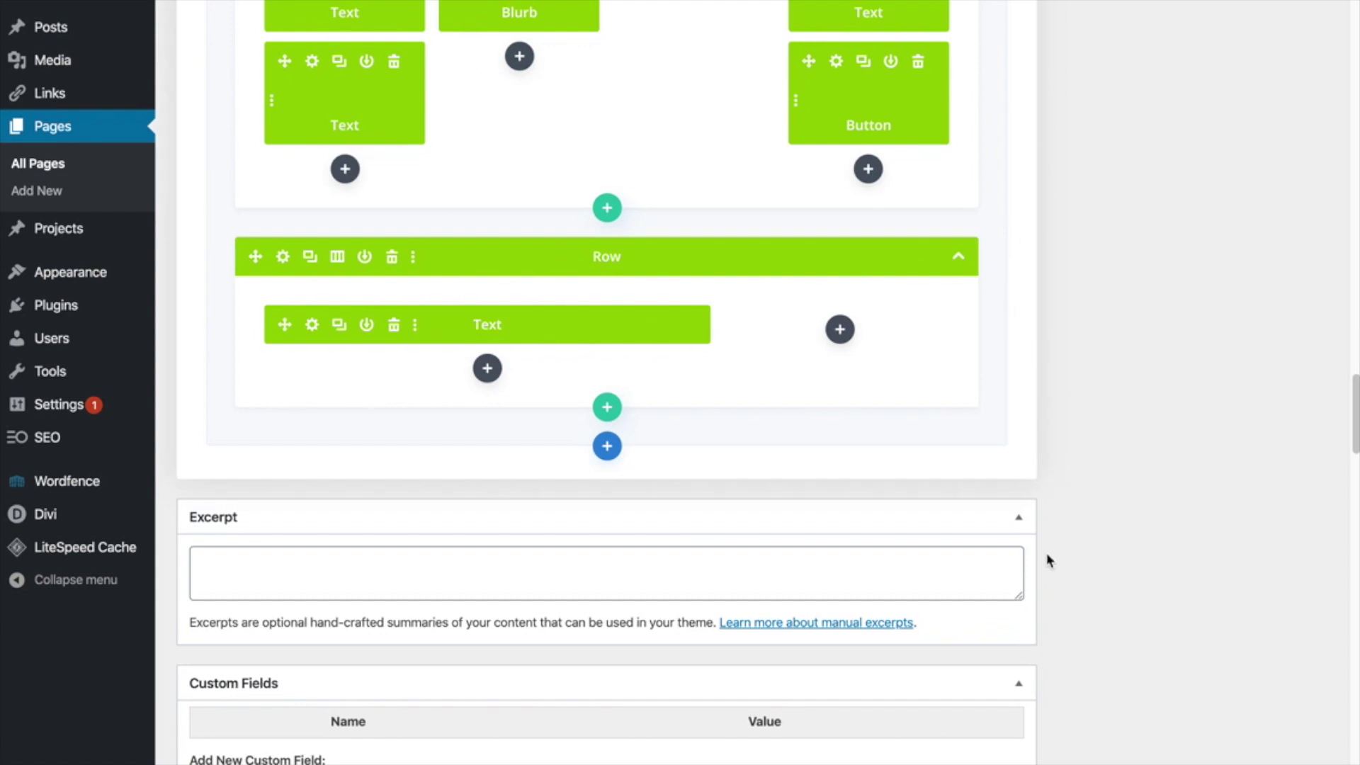
scroll(1049, 556, down, 4)
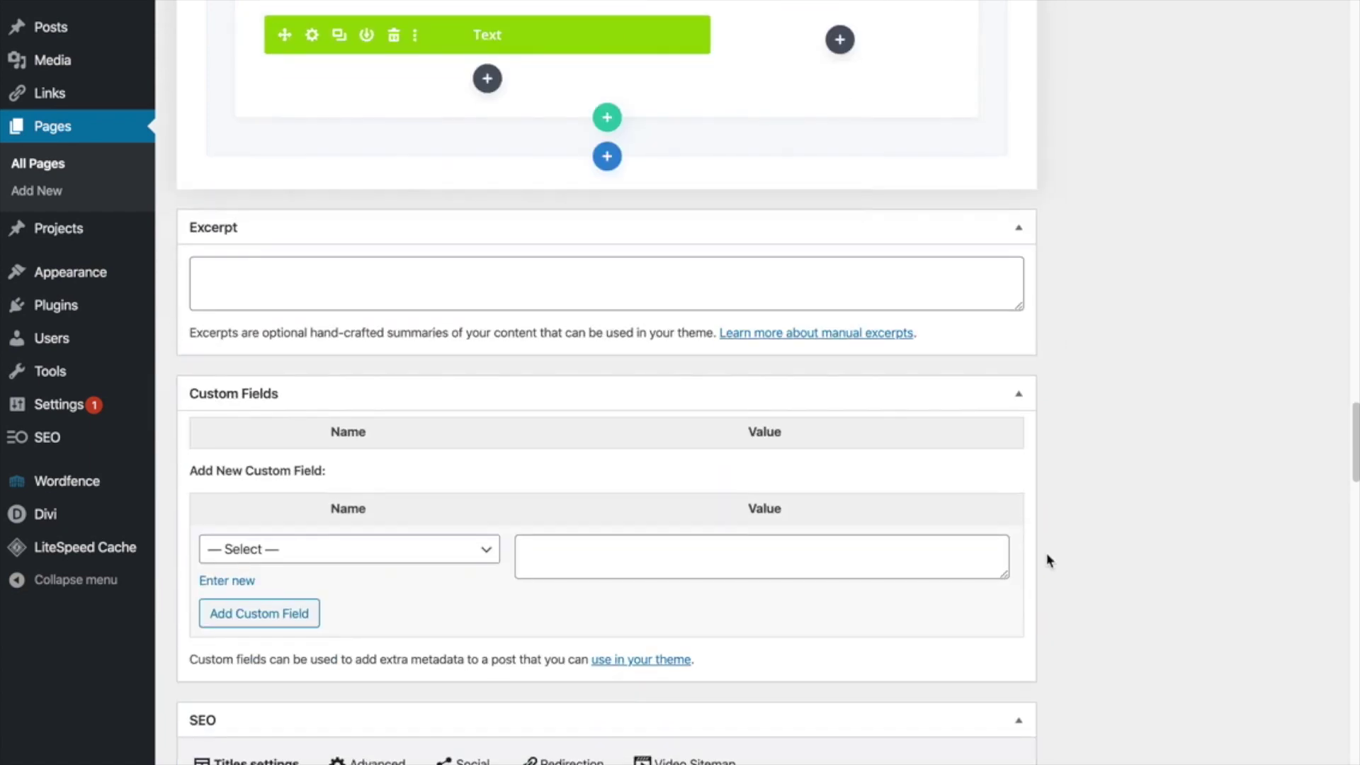
click(1018, 228)
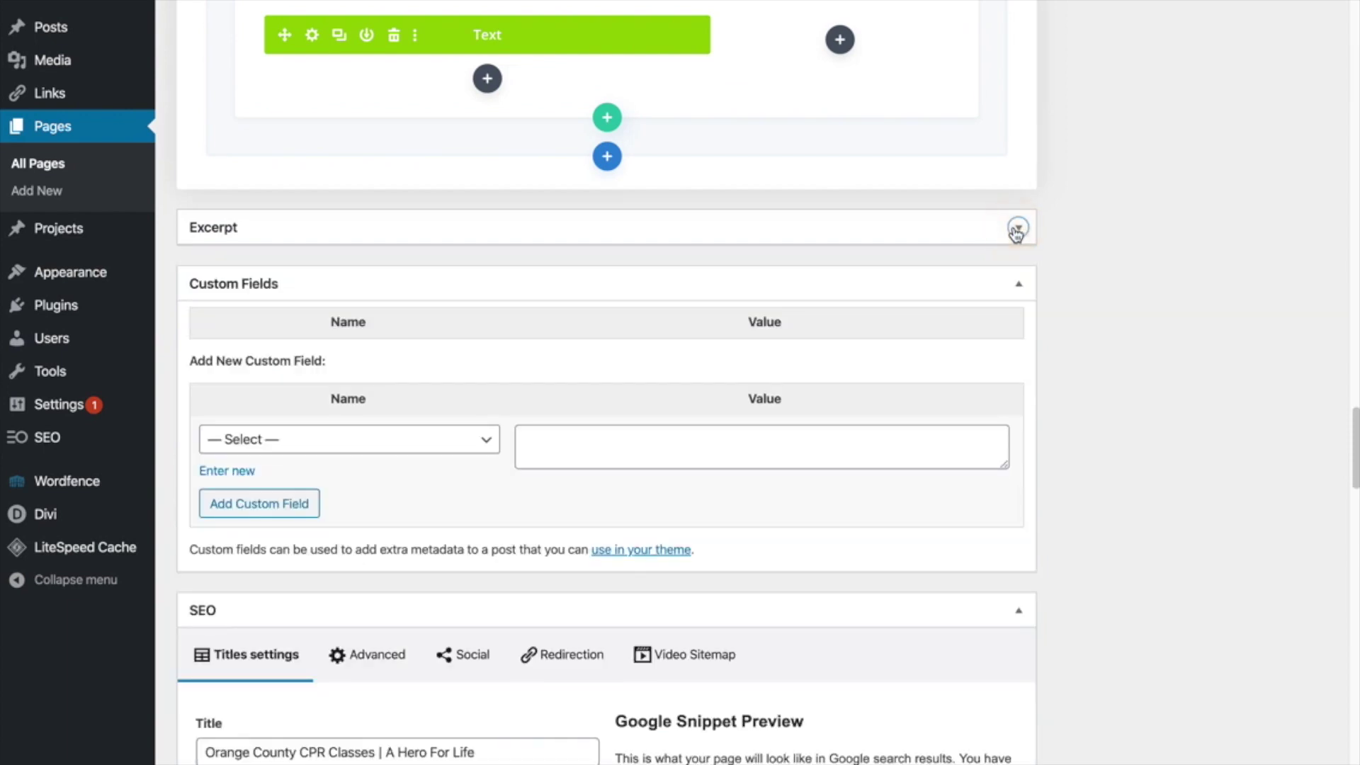
click(1018, 284)
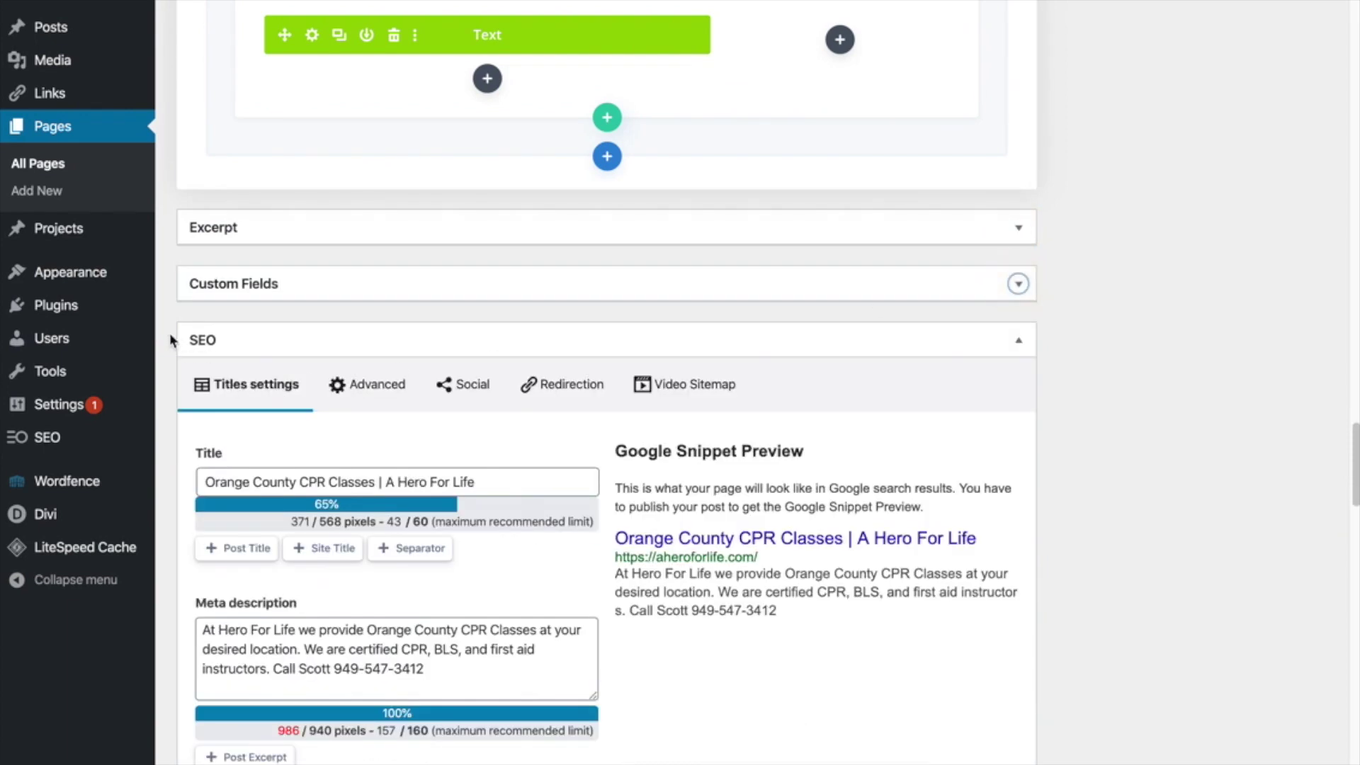
drag(175, 342, 189, 340)
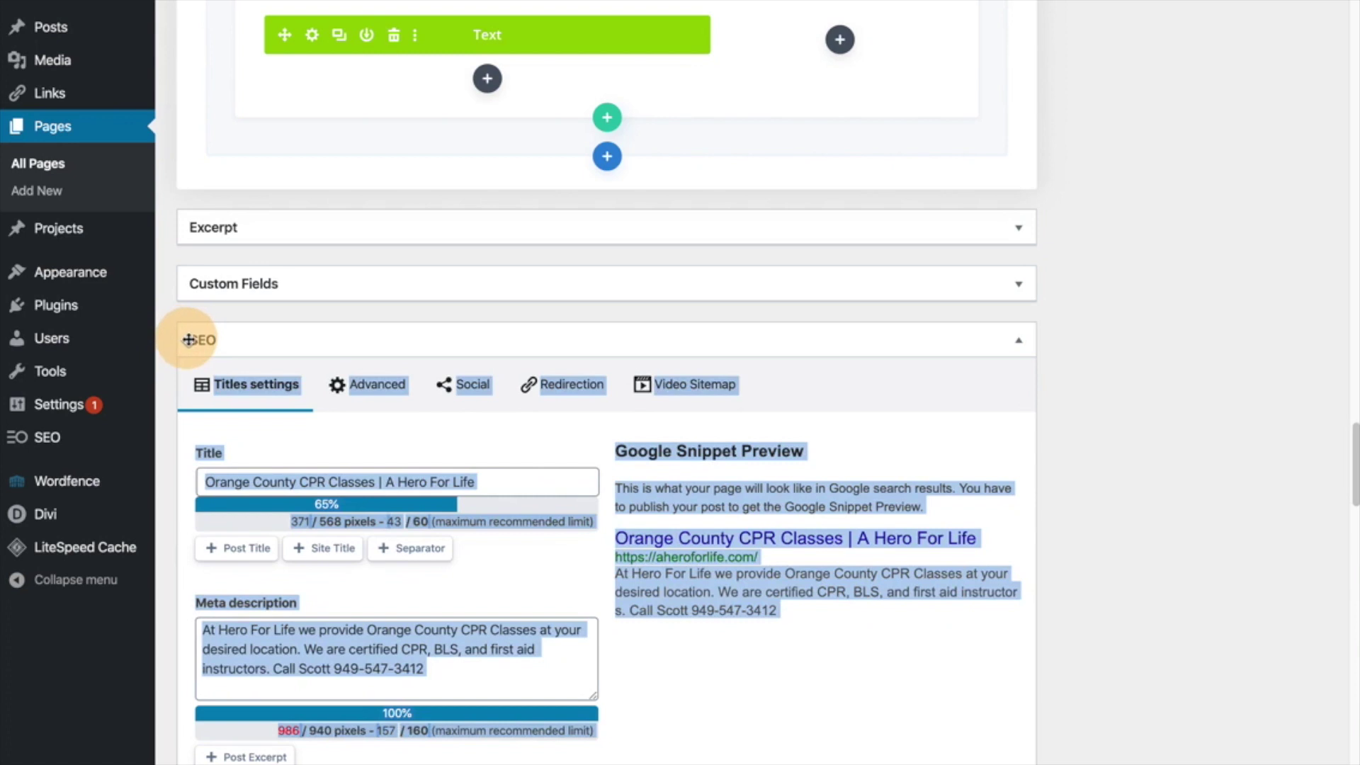
click(170, 381)
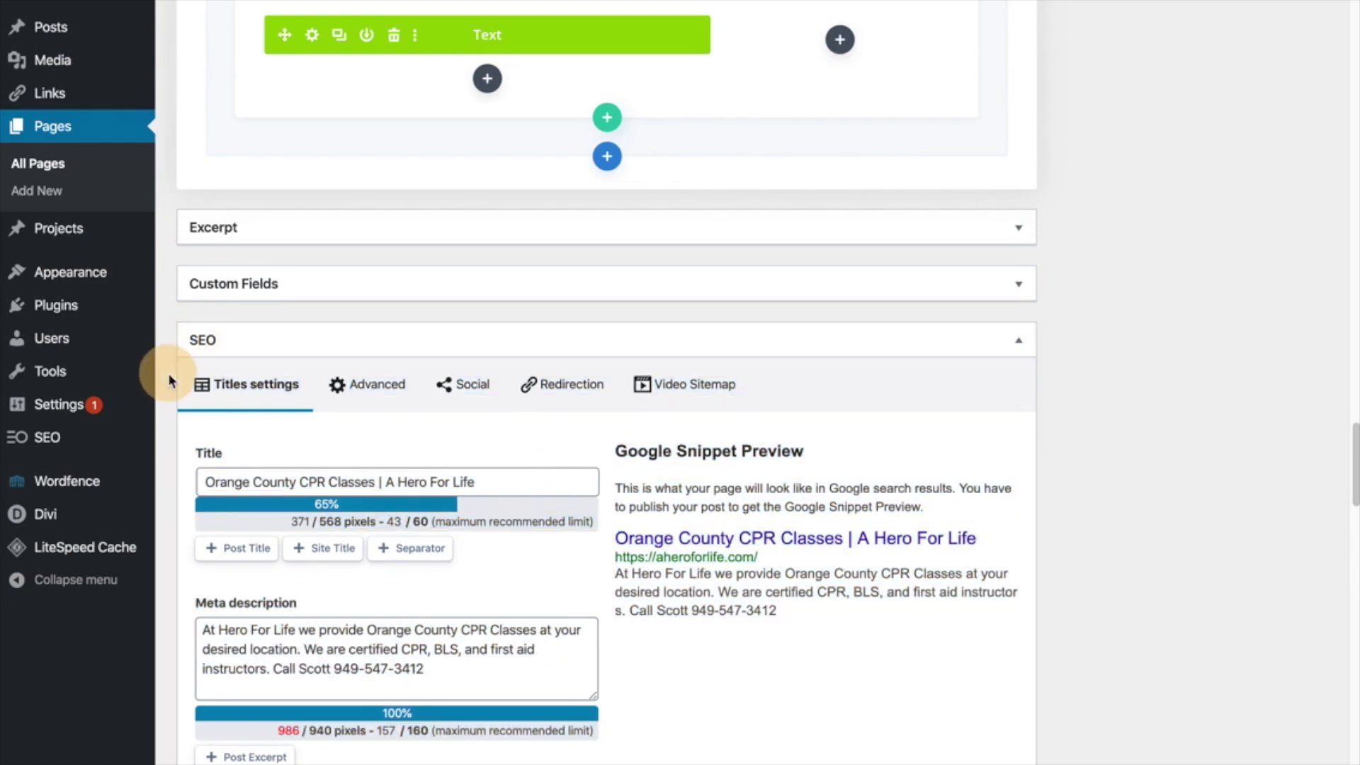
- Reopen Content analysis to show the target keyword 'Orange County CPR Classes'
scroll(170, 418, down, 2)
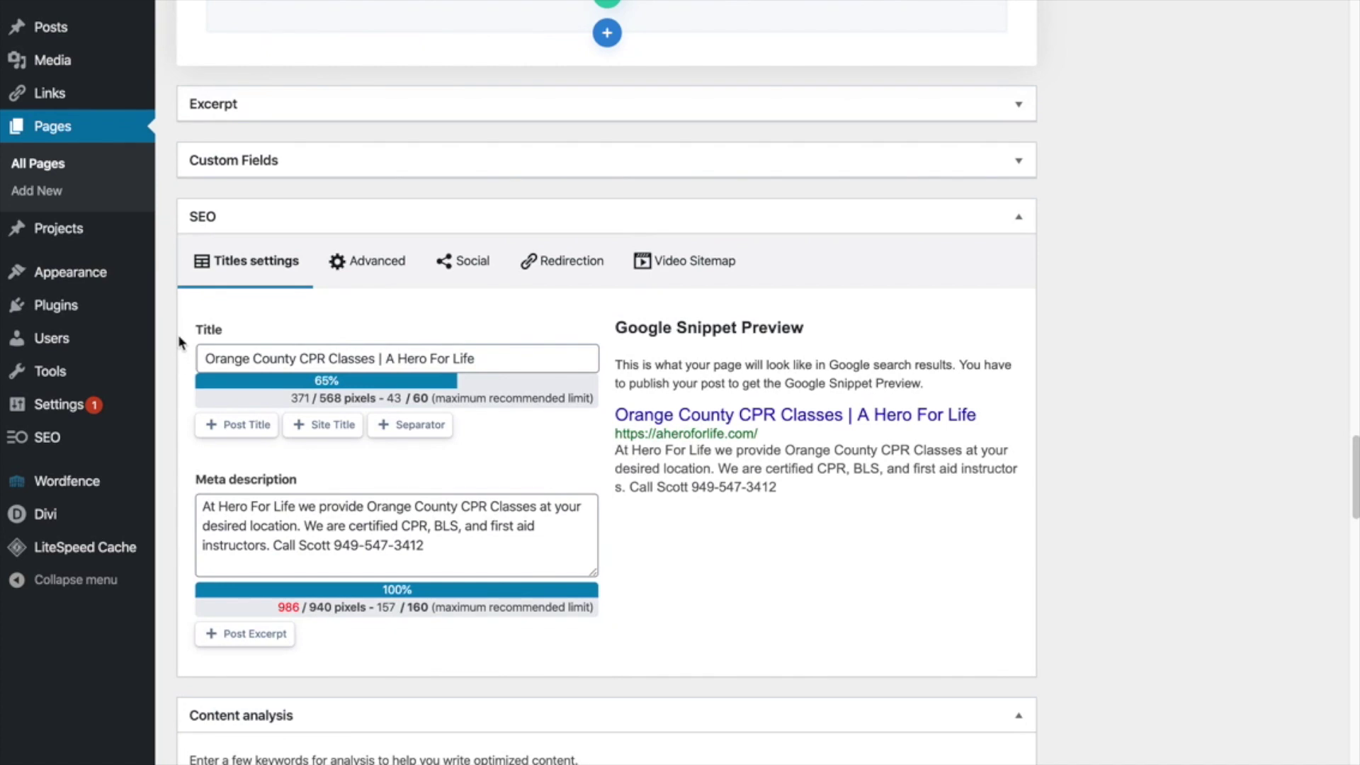
scroll(177, 409, down, 1)
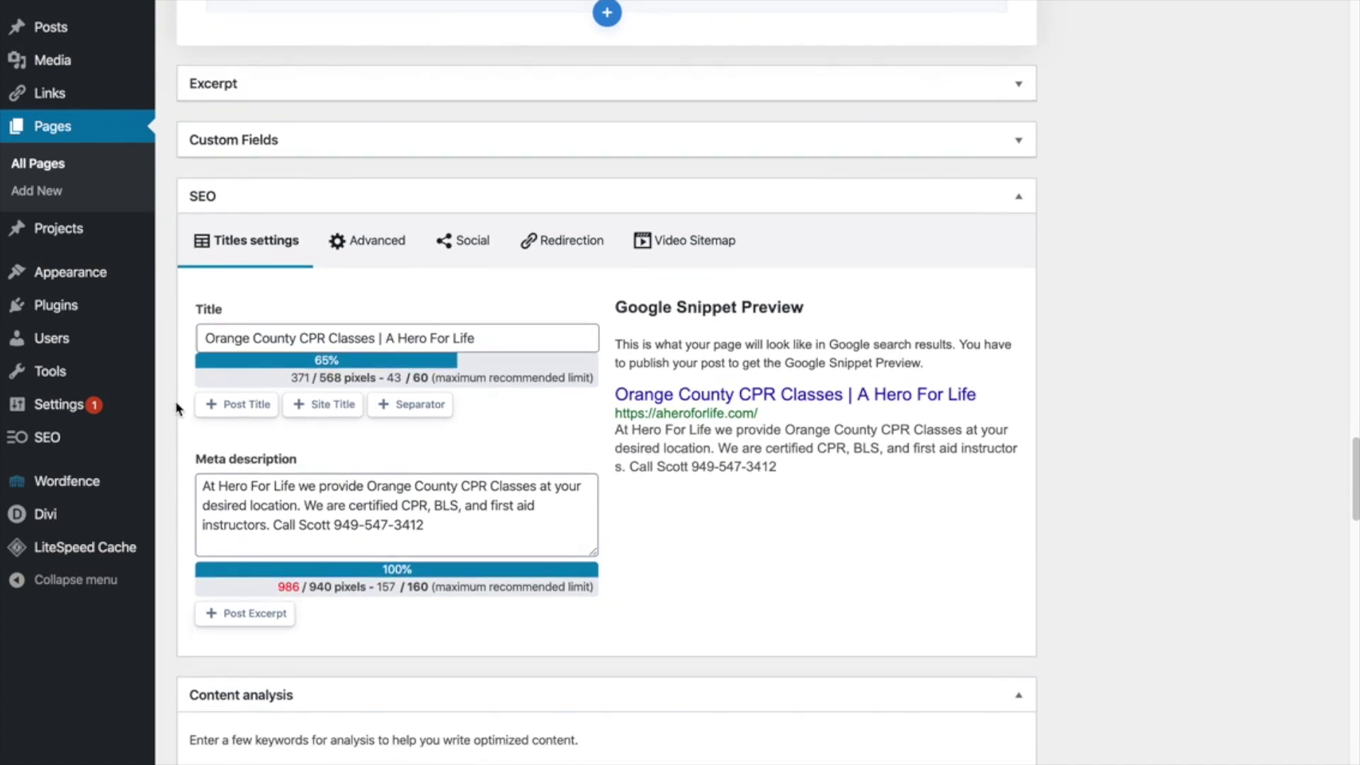
scroll(177, 409, down, 2)
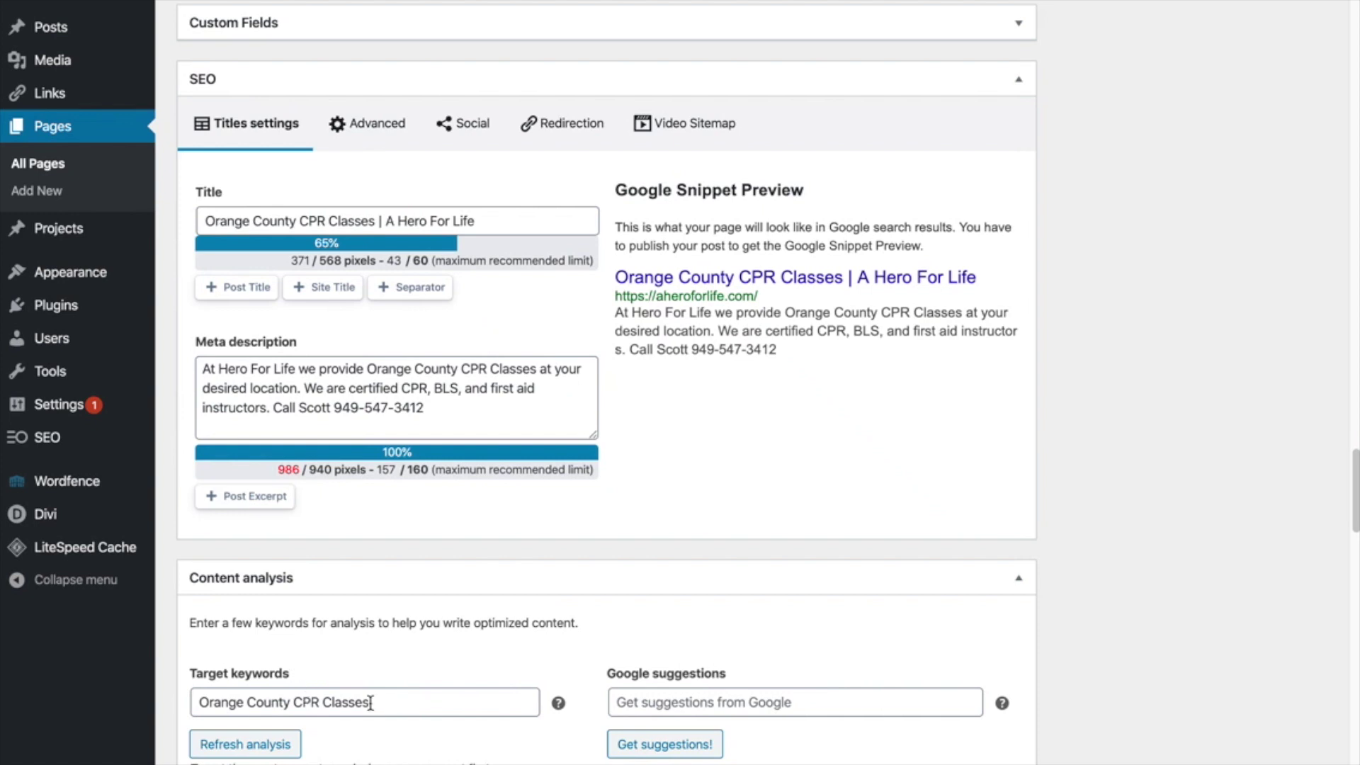
click(190, 709)
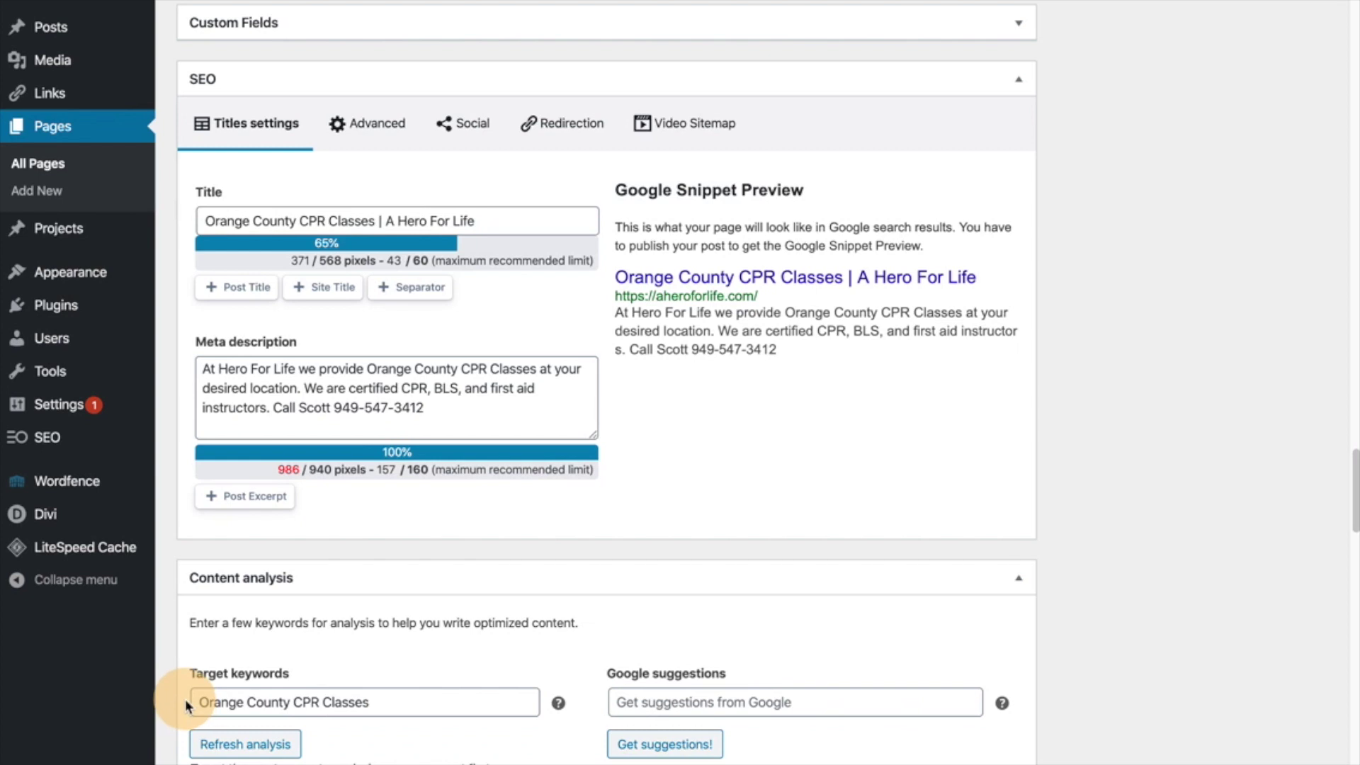
click(188, 578)
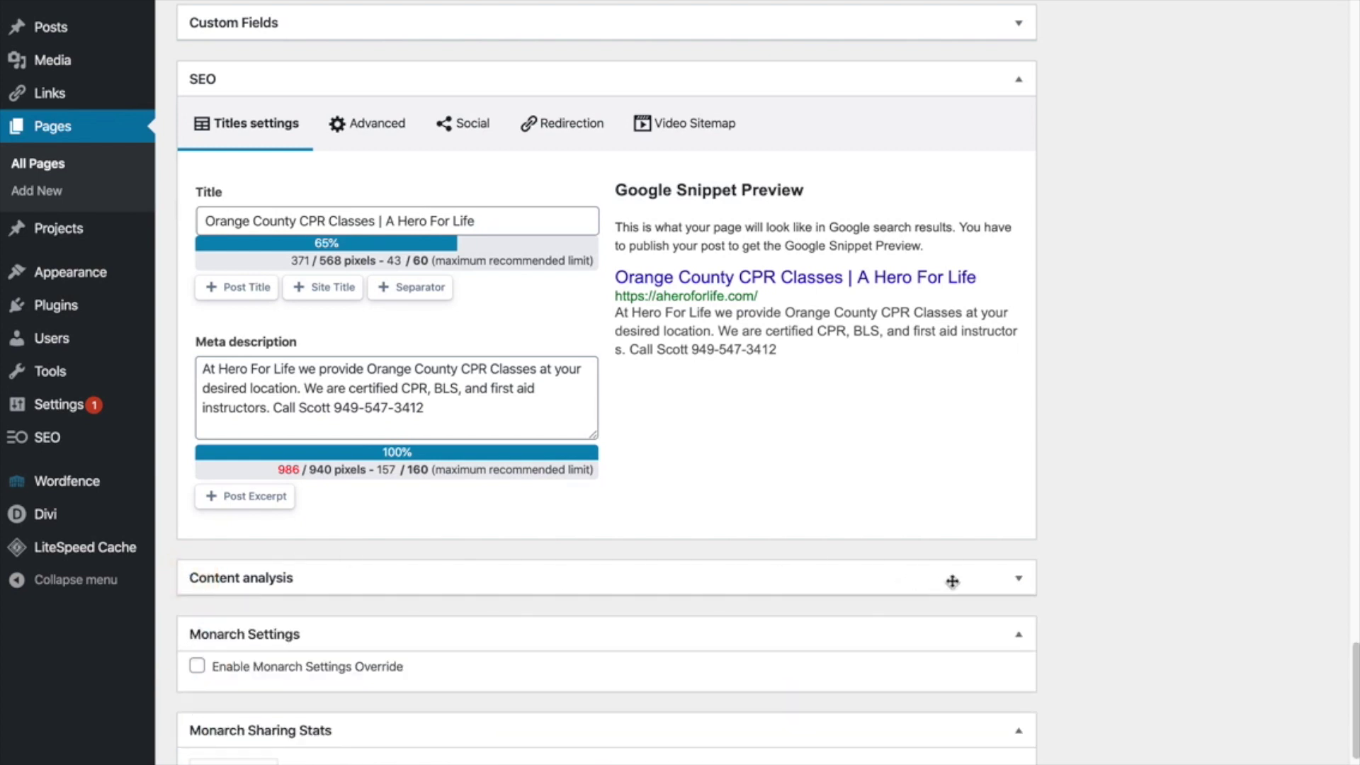
click(1014, 588)
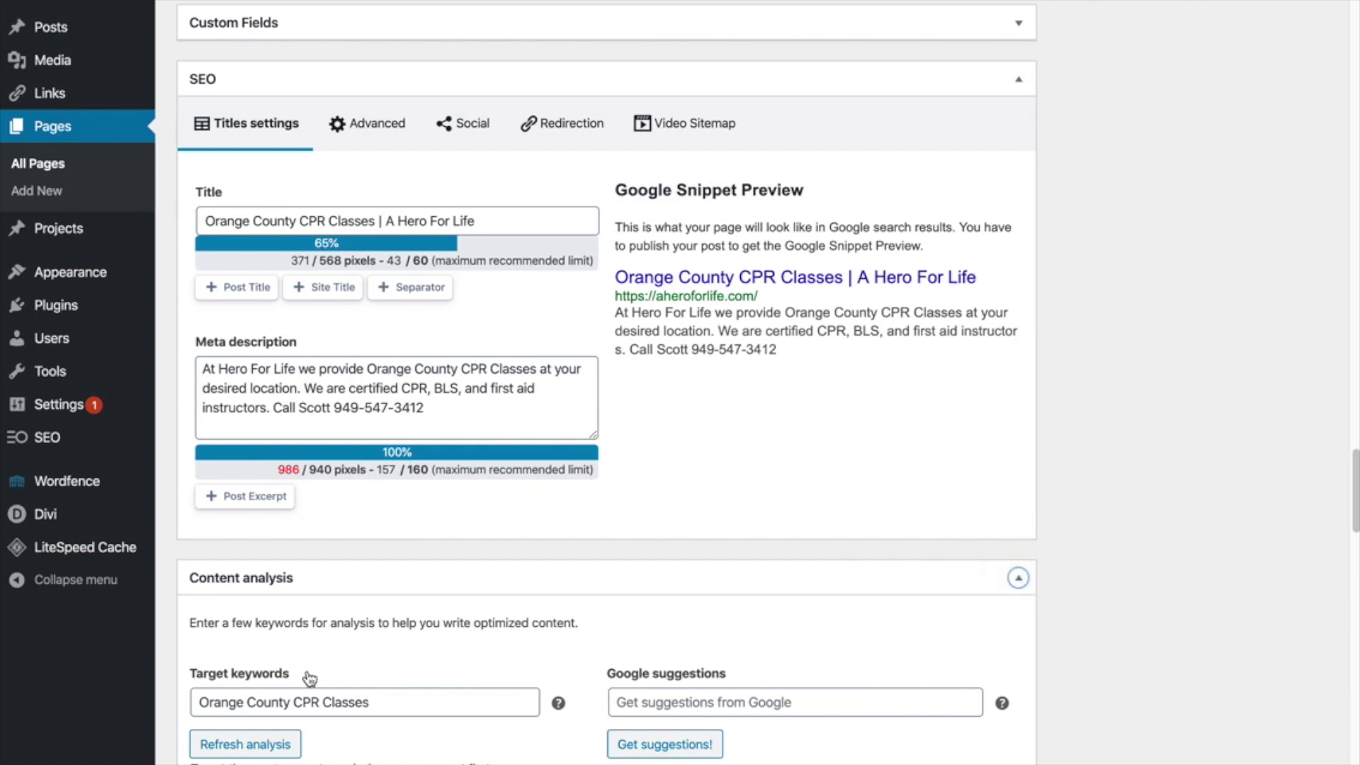
scroll(305, 680, down, 1)
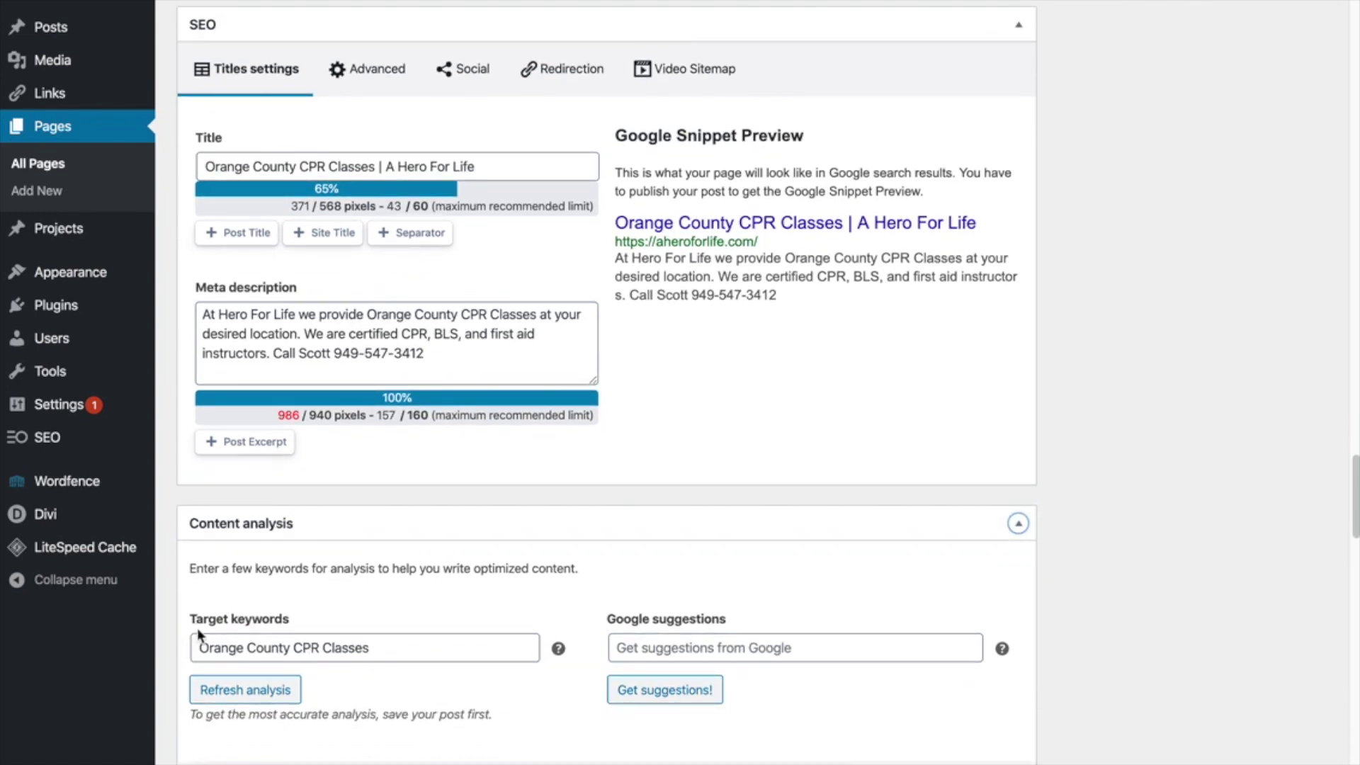
click(190, 622)
click(189, 650)
- Scroll through the SEOPress Content analysis results for 'Orange County CPR Classes'
scroll(1107, 131, up, 20)
scroll(1108, 131, up, 10)
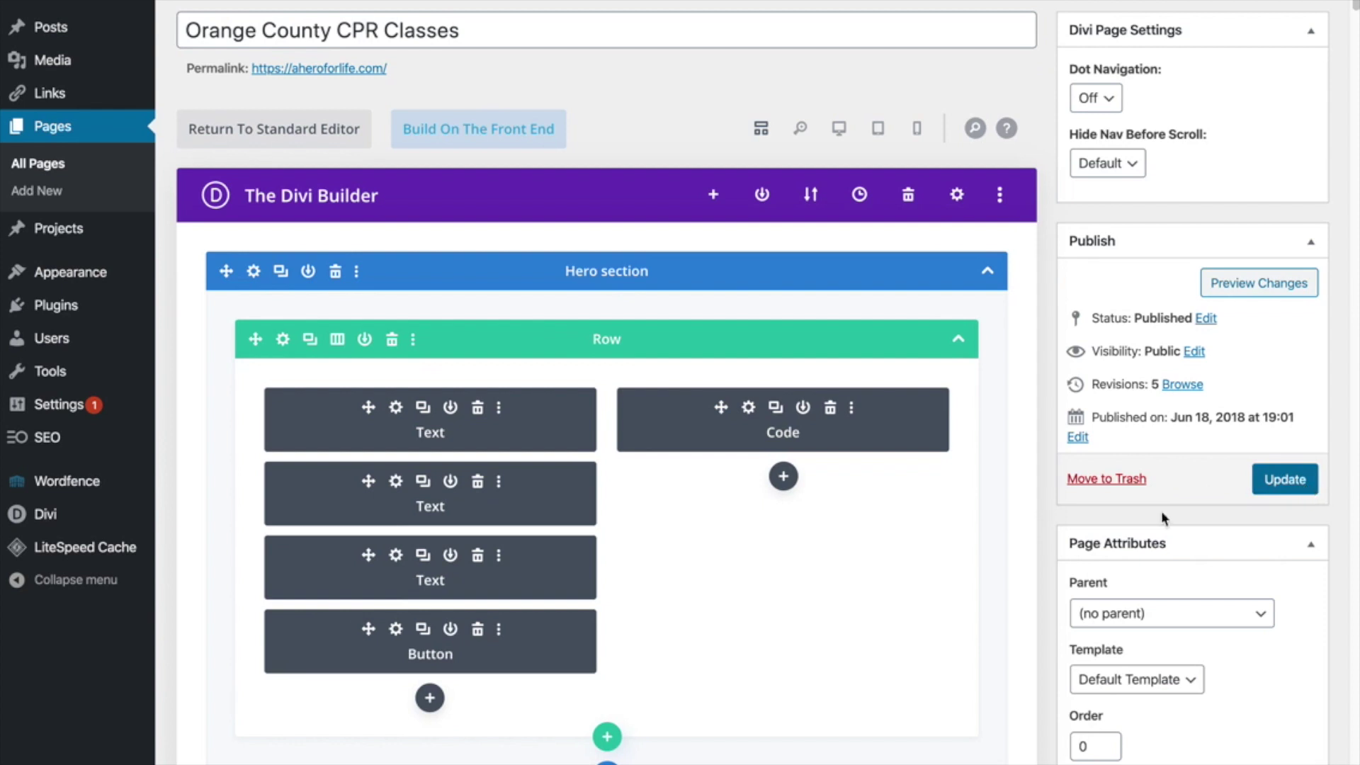
scroll(1047, 610, down, 12)
scroll(1047, 611, down, 15)
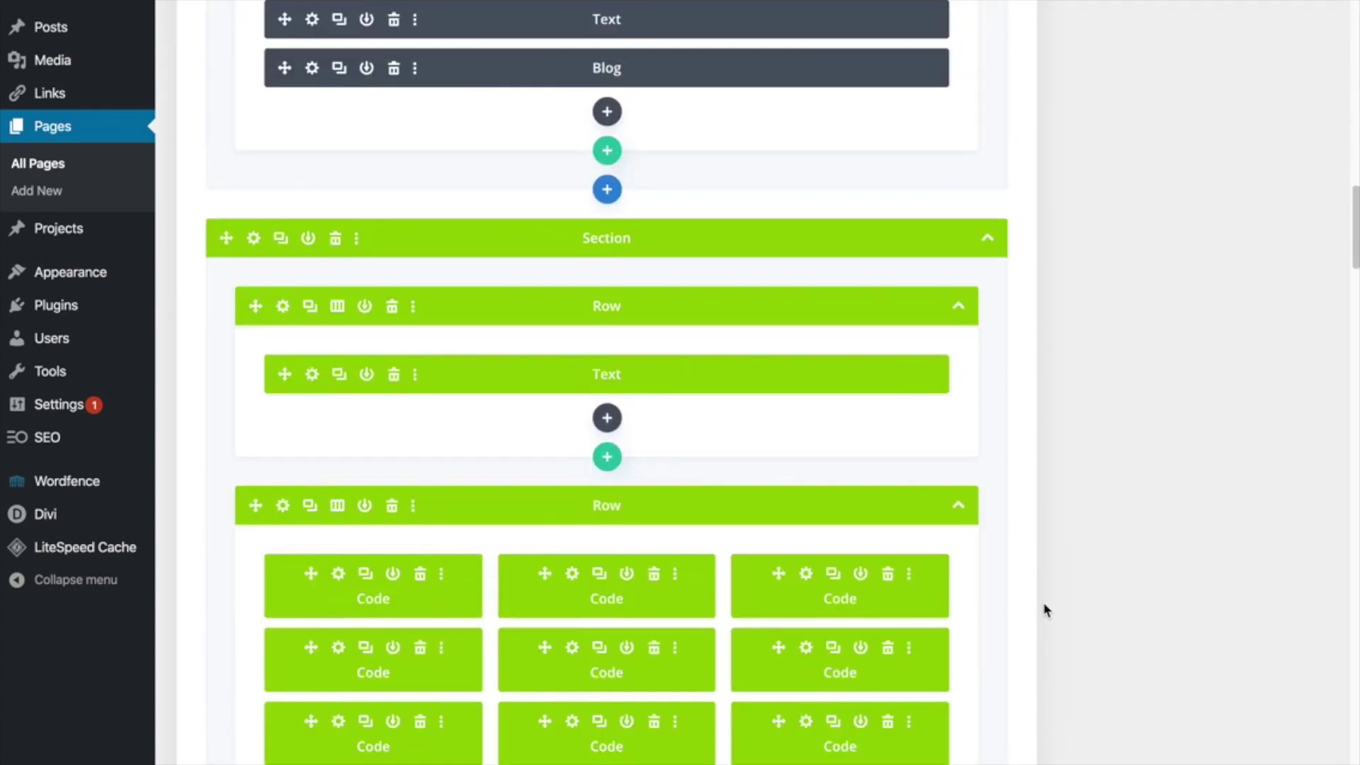
scroll(1047, 611, down, 4)
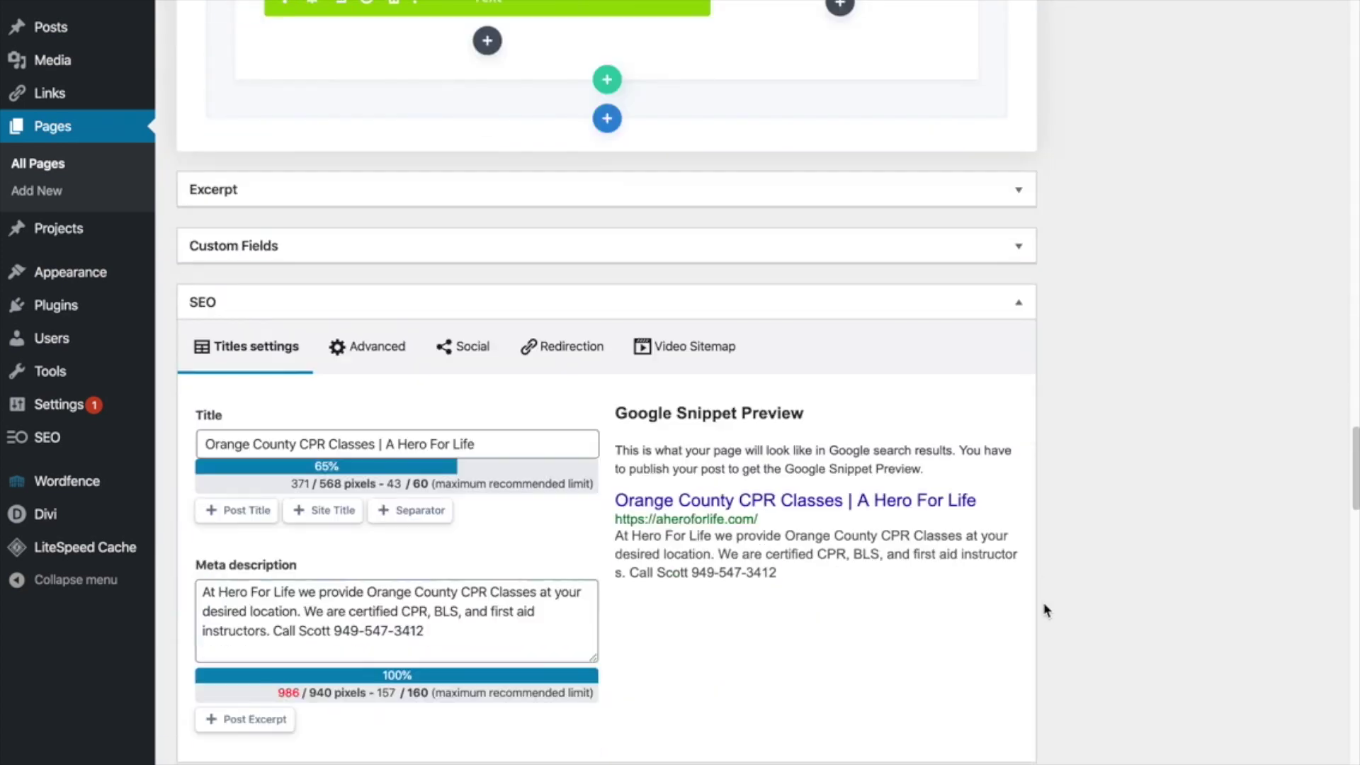
scroll(1047, 610, down, 7)
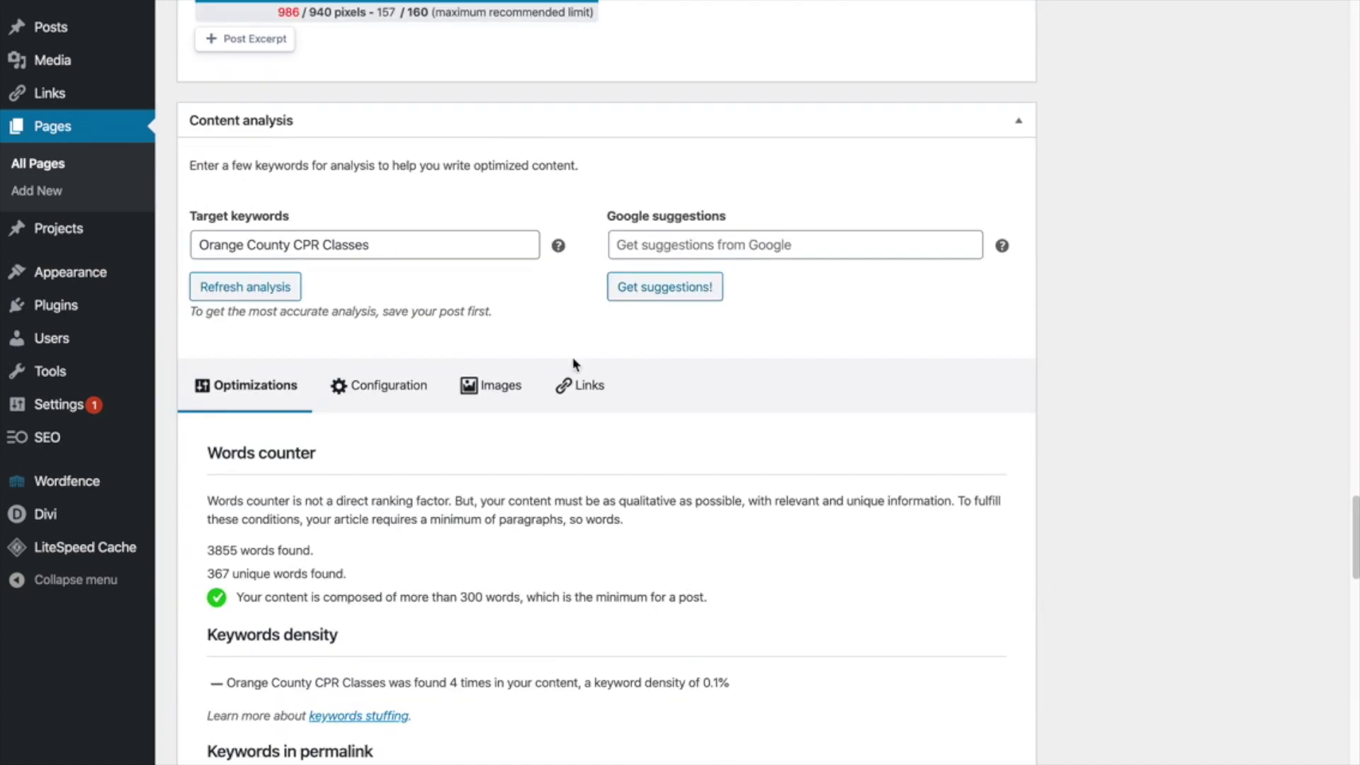
scroll(201, 571, down, 1)
scroll(201, 571, down, 5)
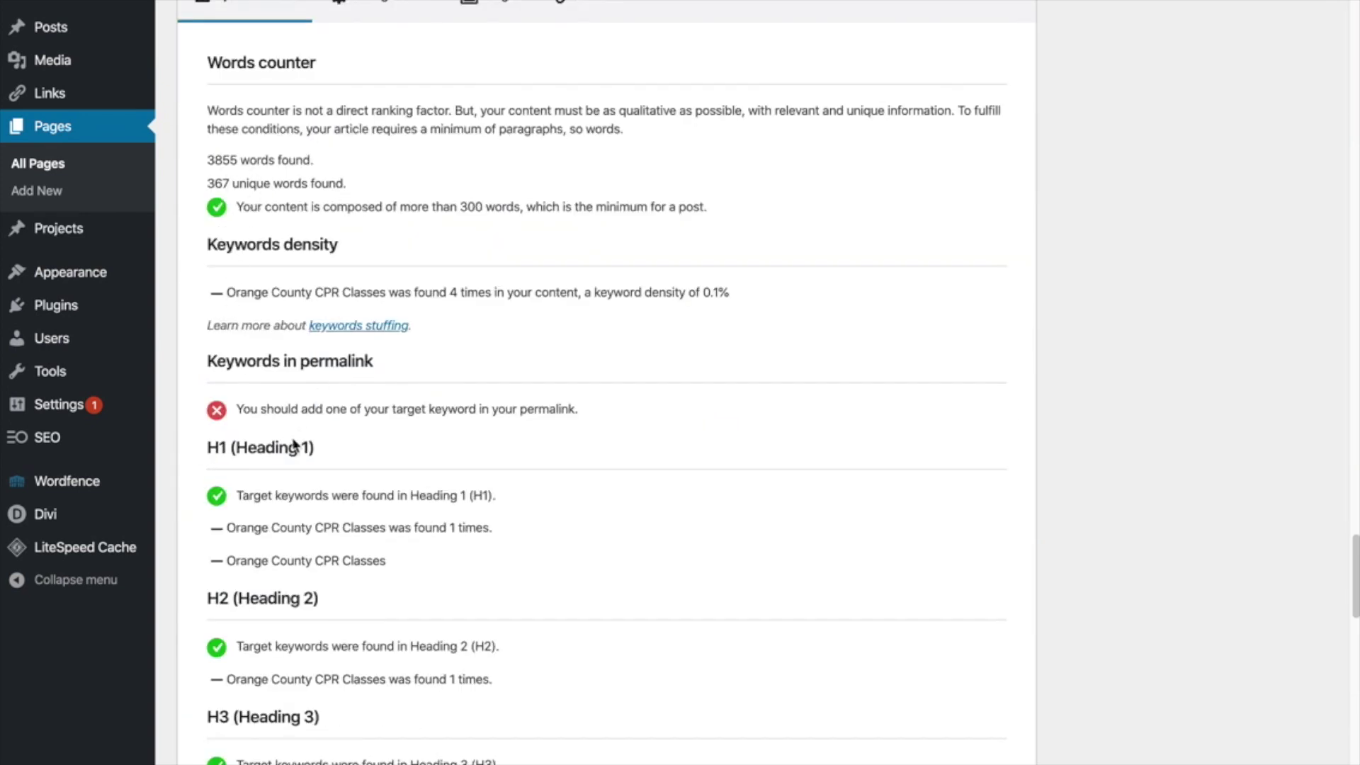
scroll(263, 510, down, 1)
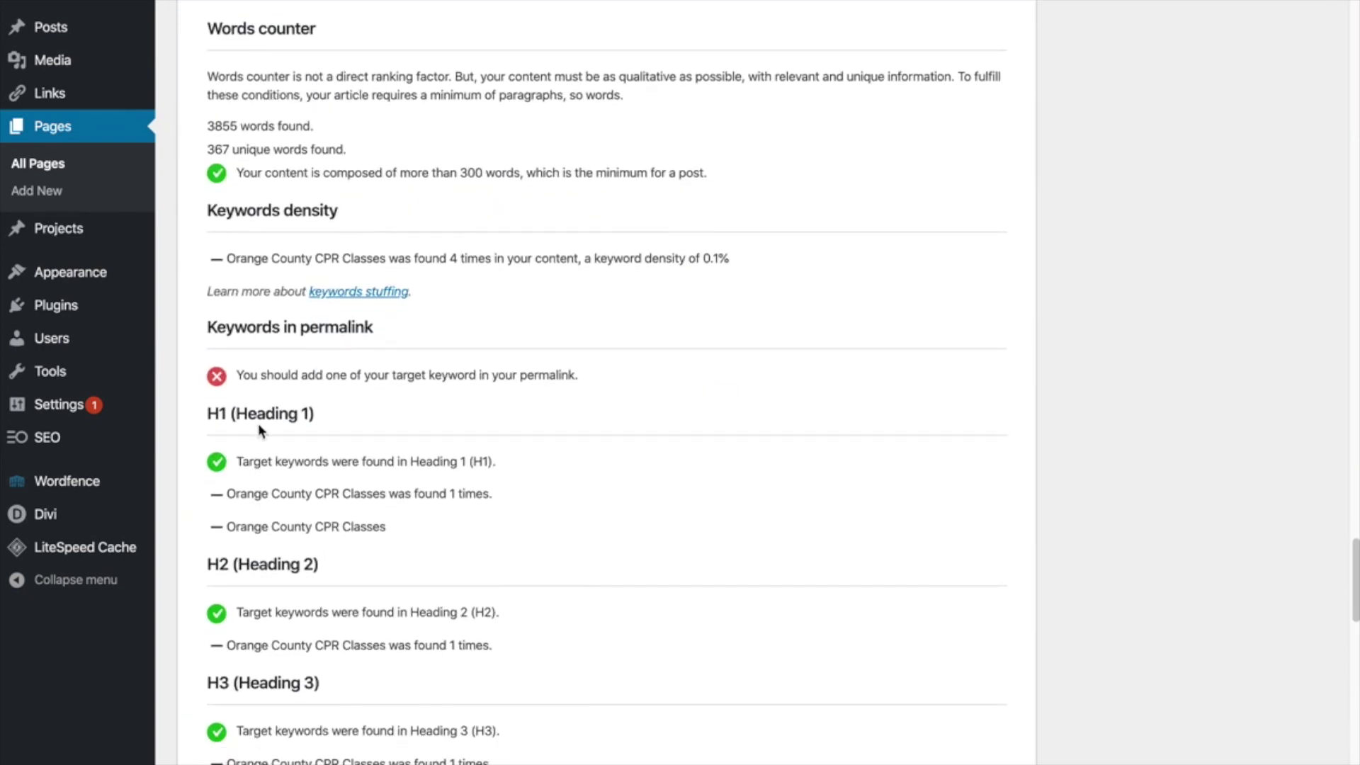
scroll(292, 604, down, 5)
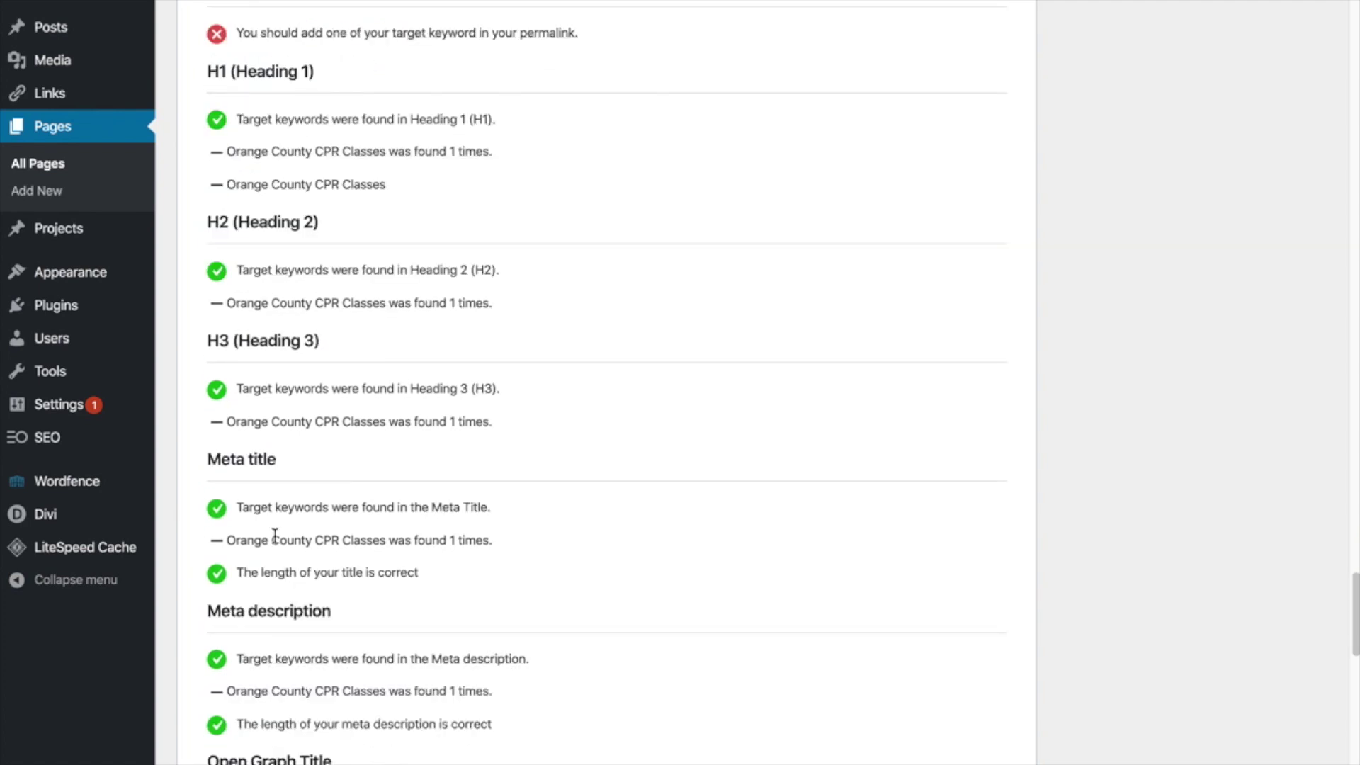
scroll(209, 470, down, 2)
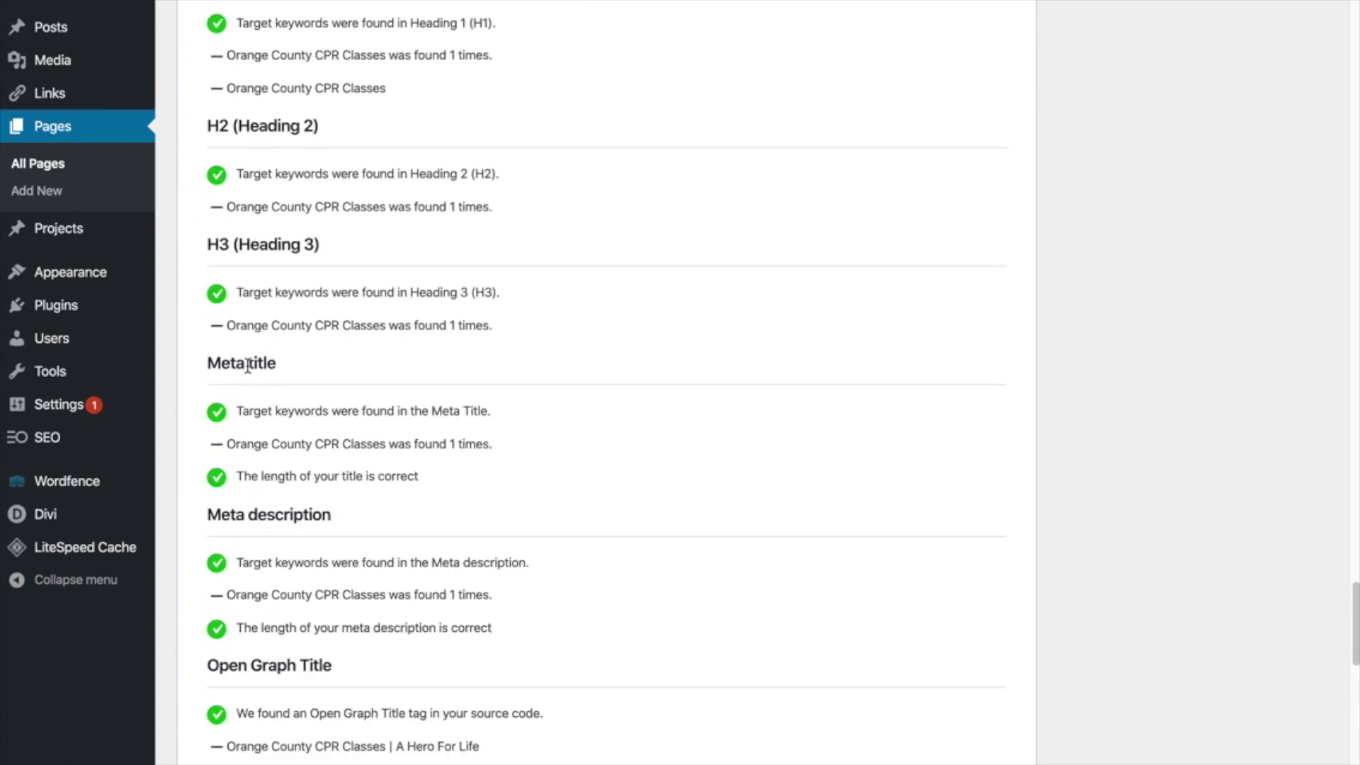
scroll(244, 517, down, 1)
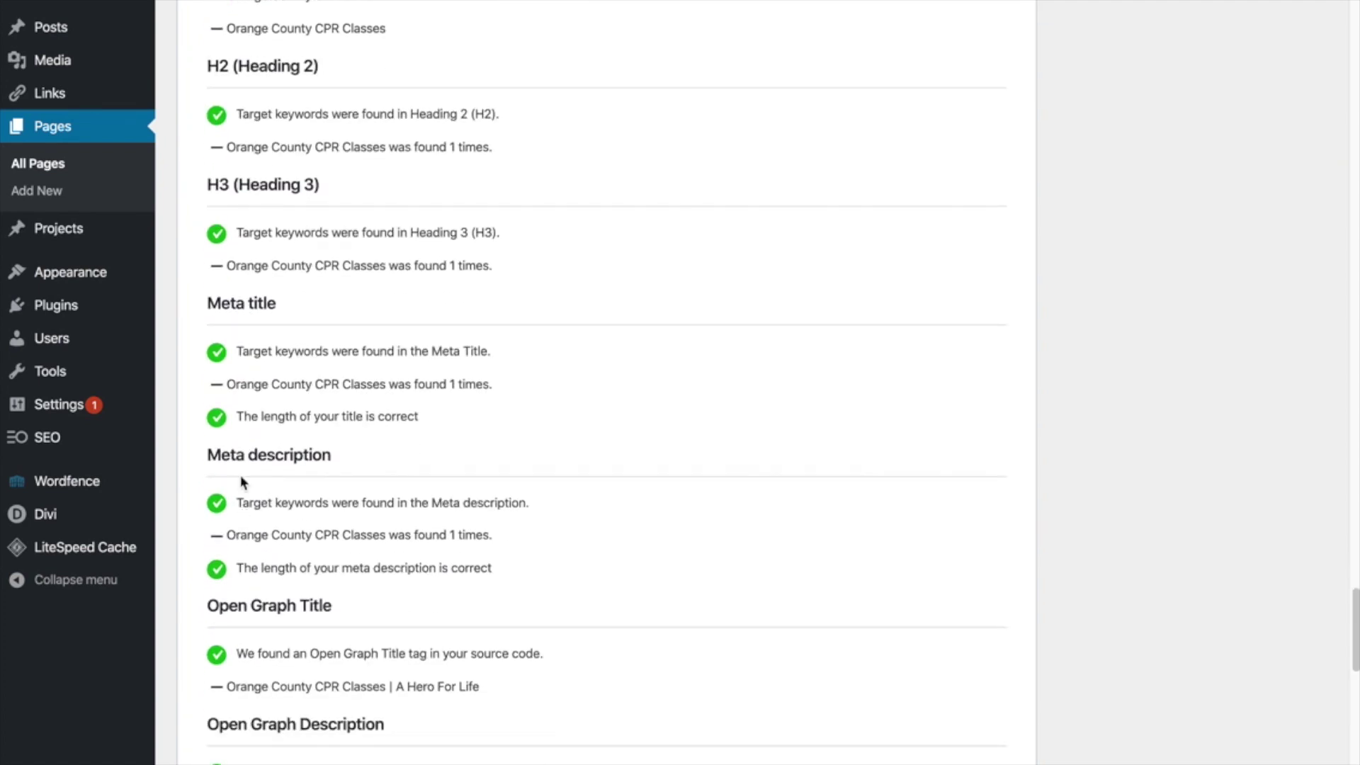
scroll(212, 418, down, 1)
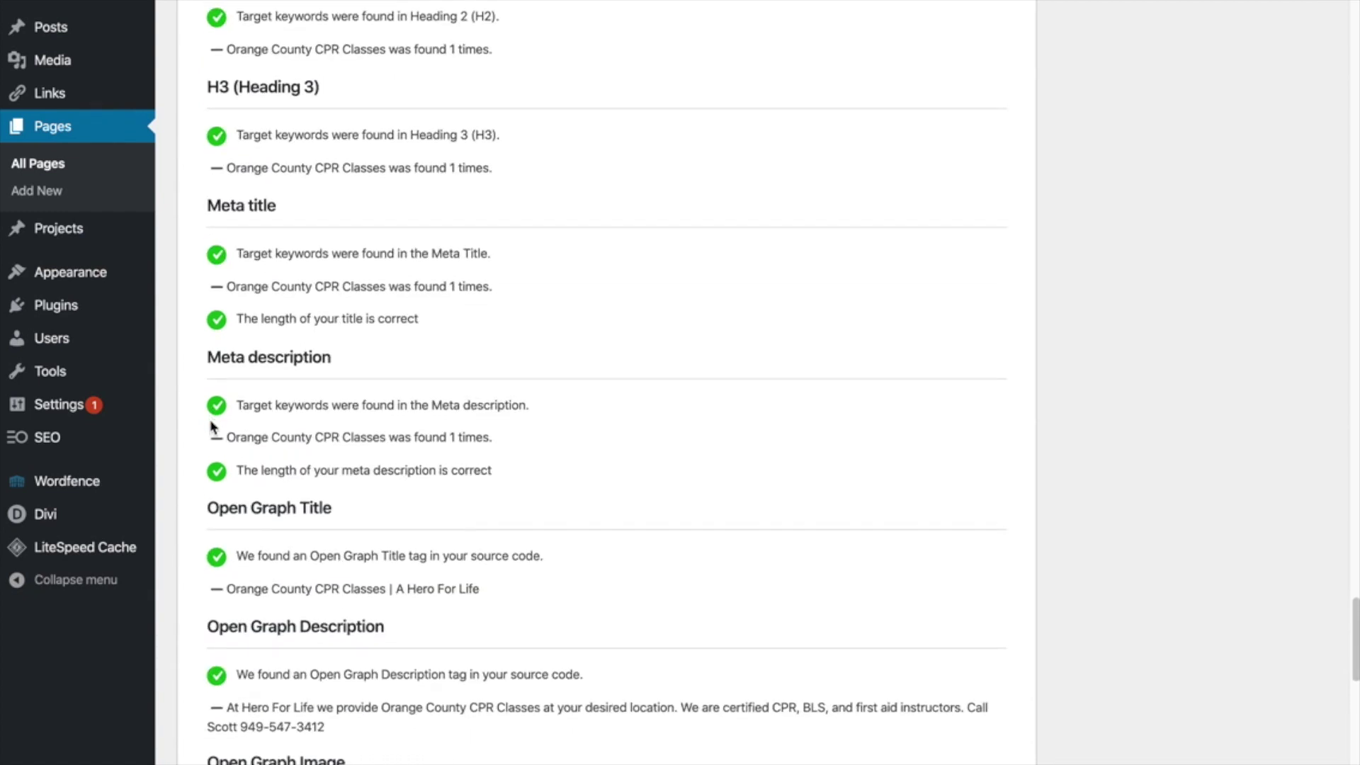
scroll(211, 425, down, 2)
scroll(211, 426, down, 5)
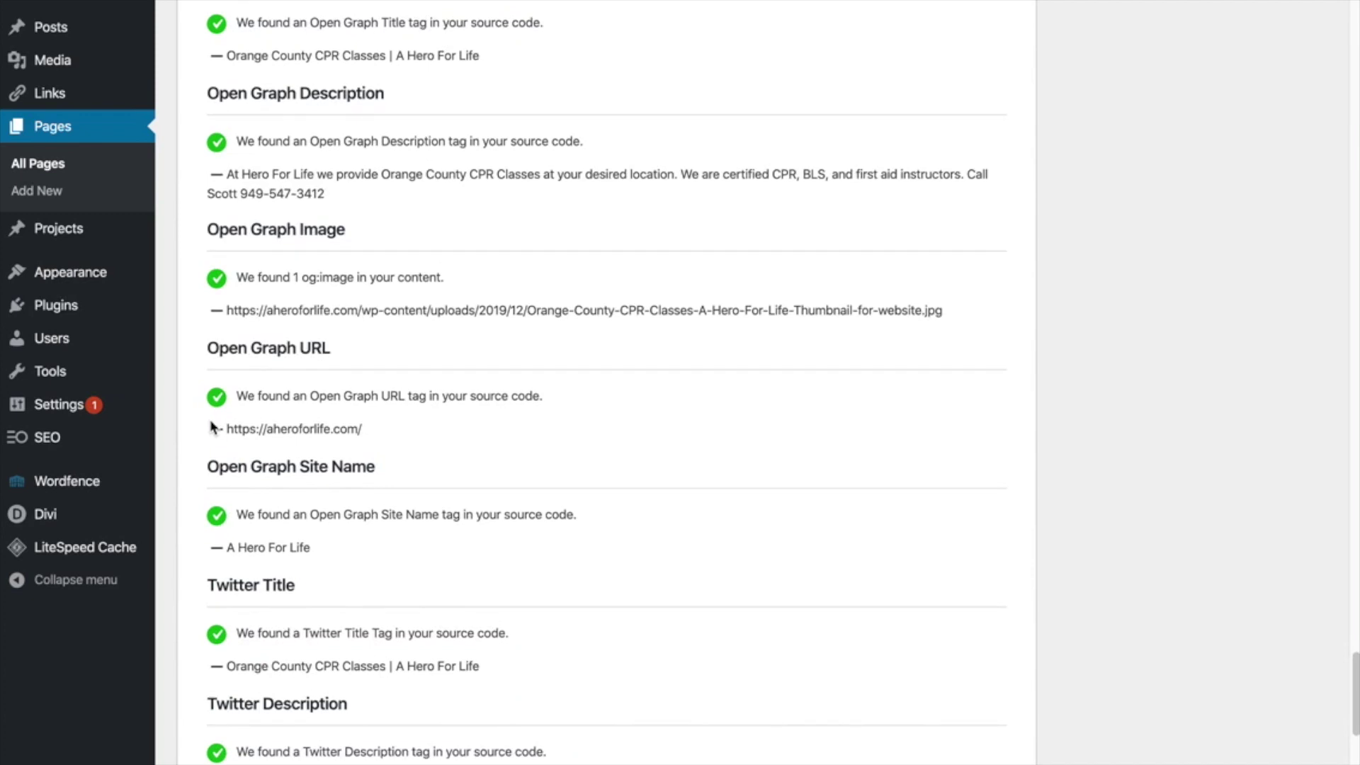
scroll(211, 425, up, 10)
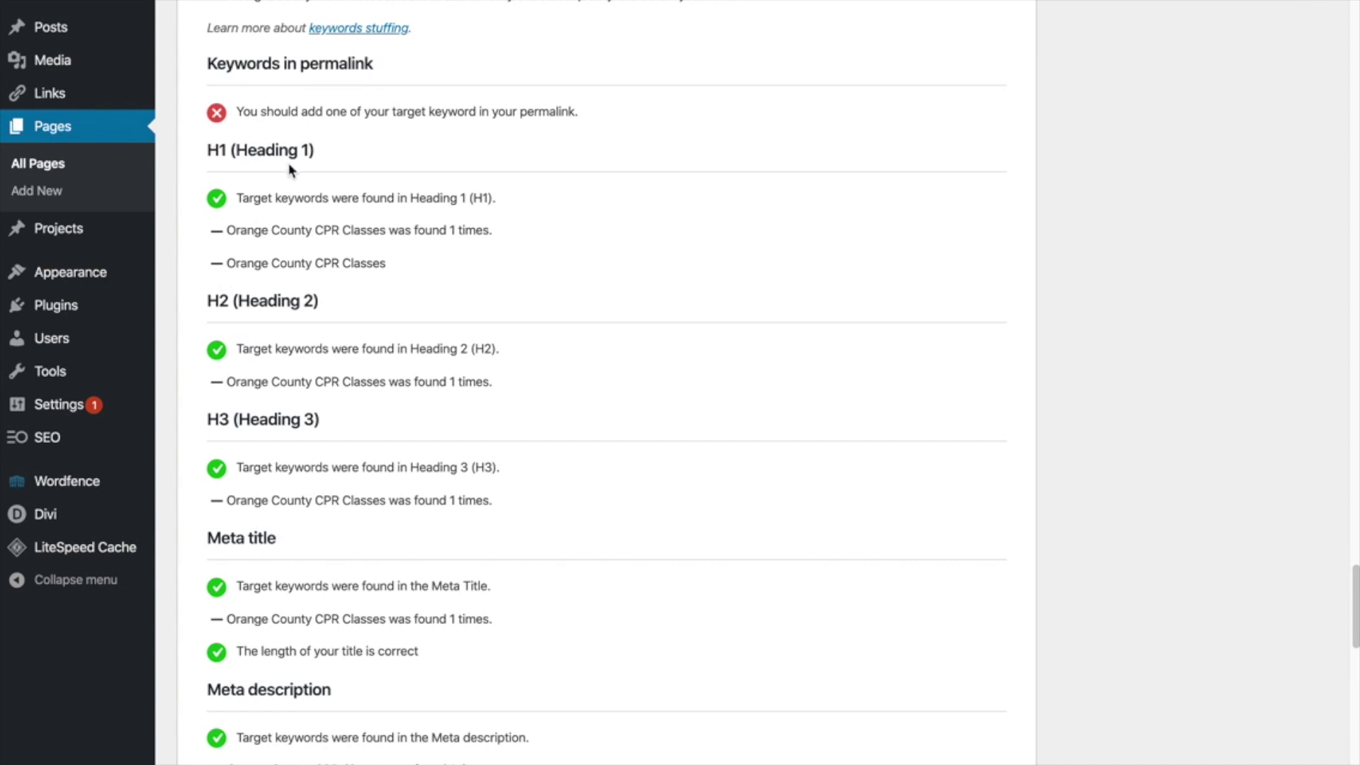
scroll(312, 482, down, 1)
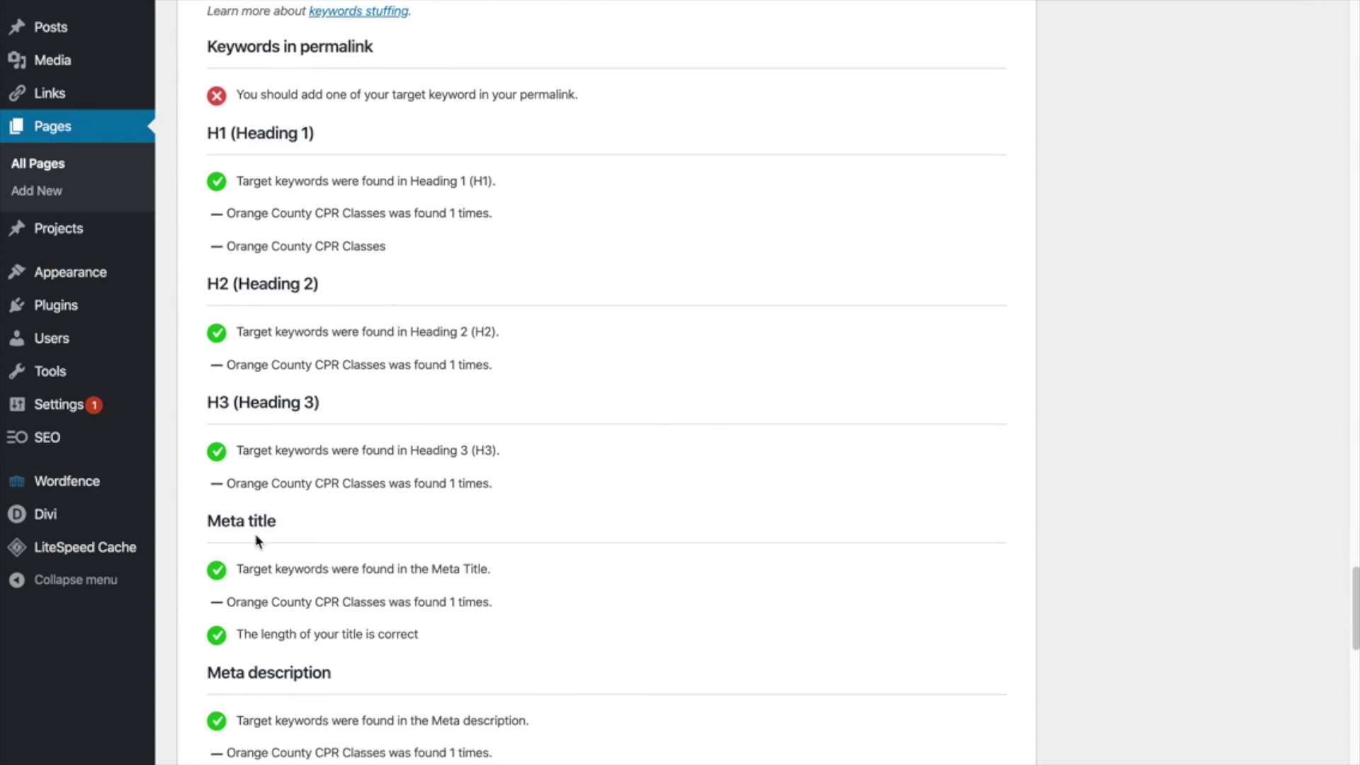
- Expand Optimizations checks for word count, headings, meta title, Open Graph and Twitter
click(199, 523)
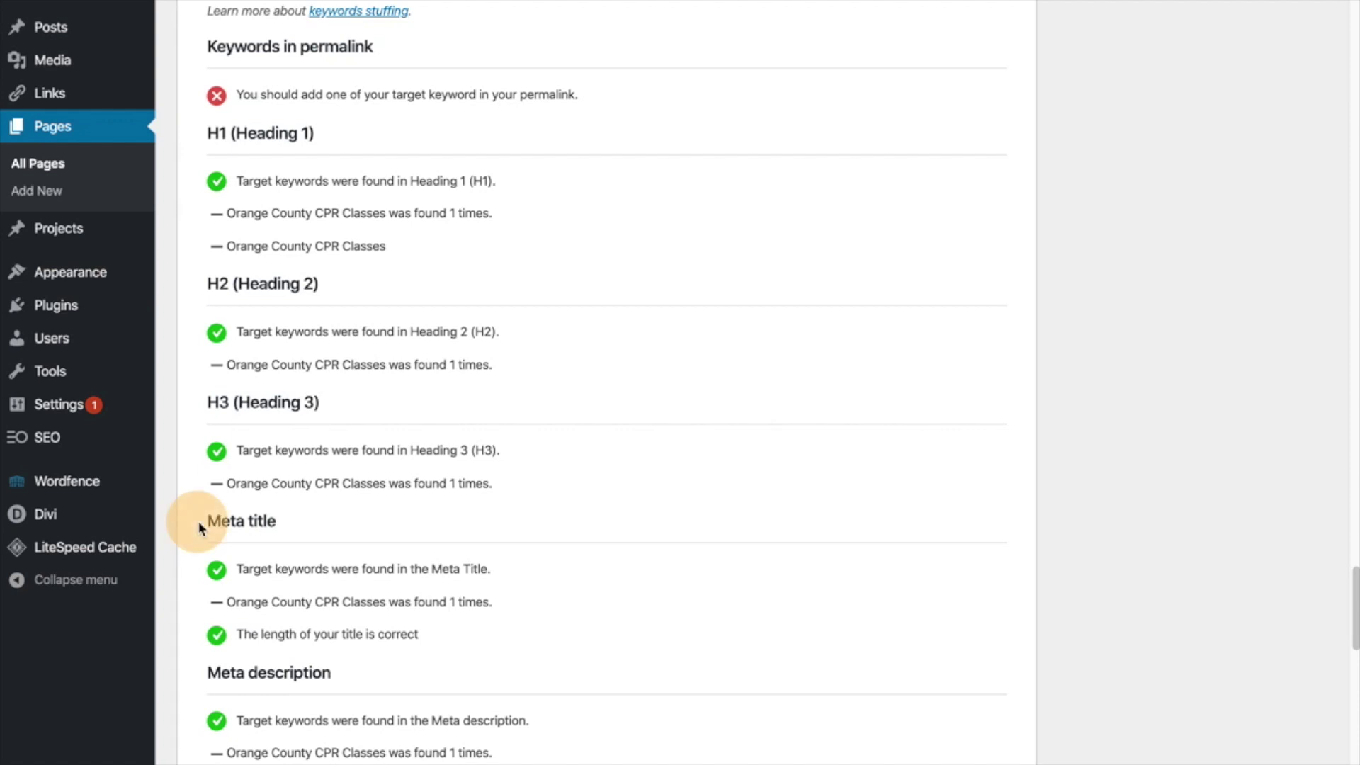
click(206, 684)
scroll(201, 285, up, 5)
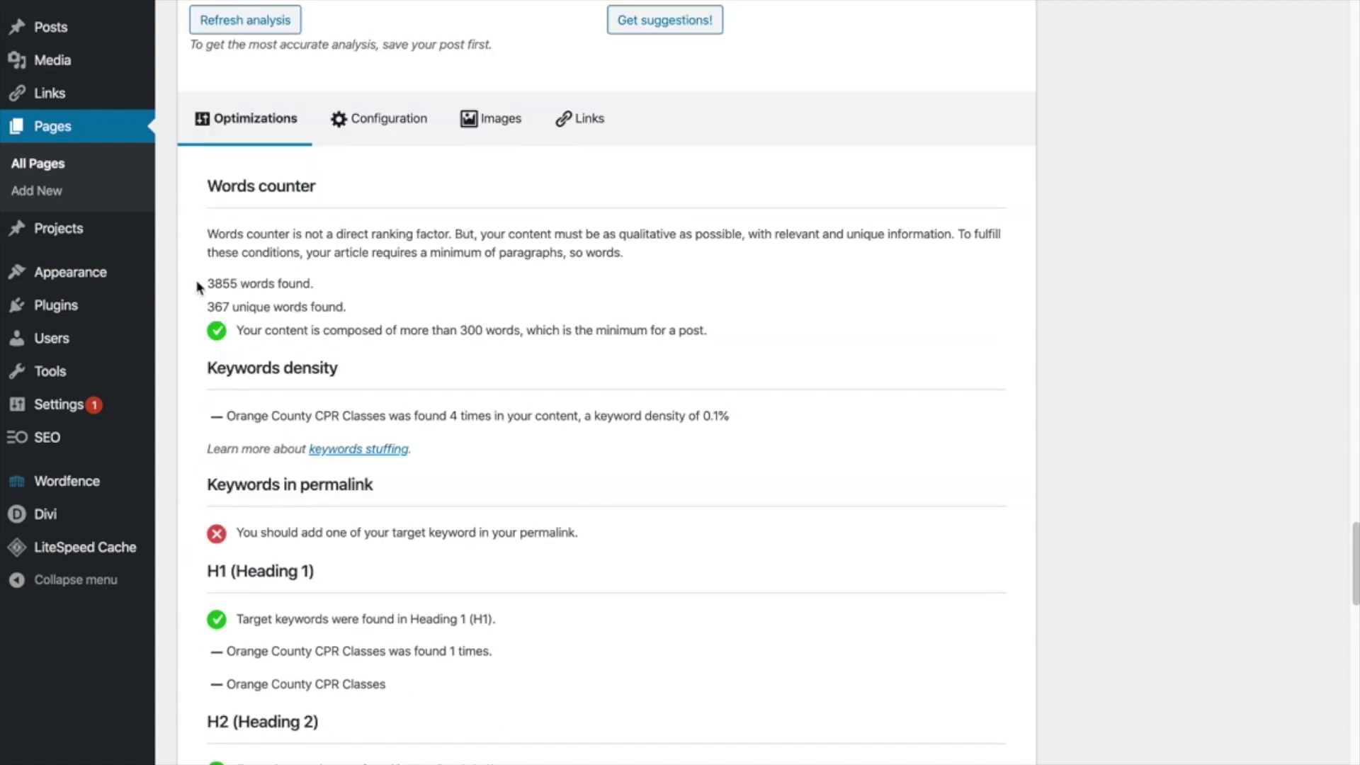
scroll(199, 286, up, 7)
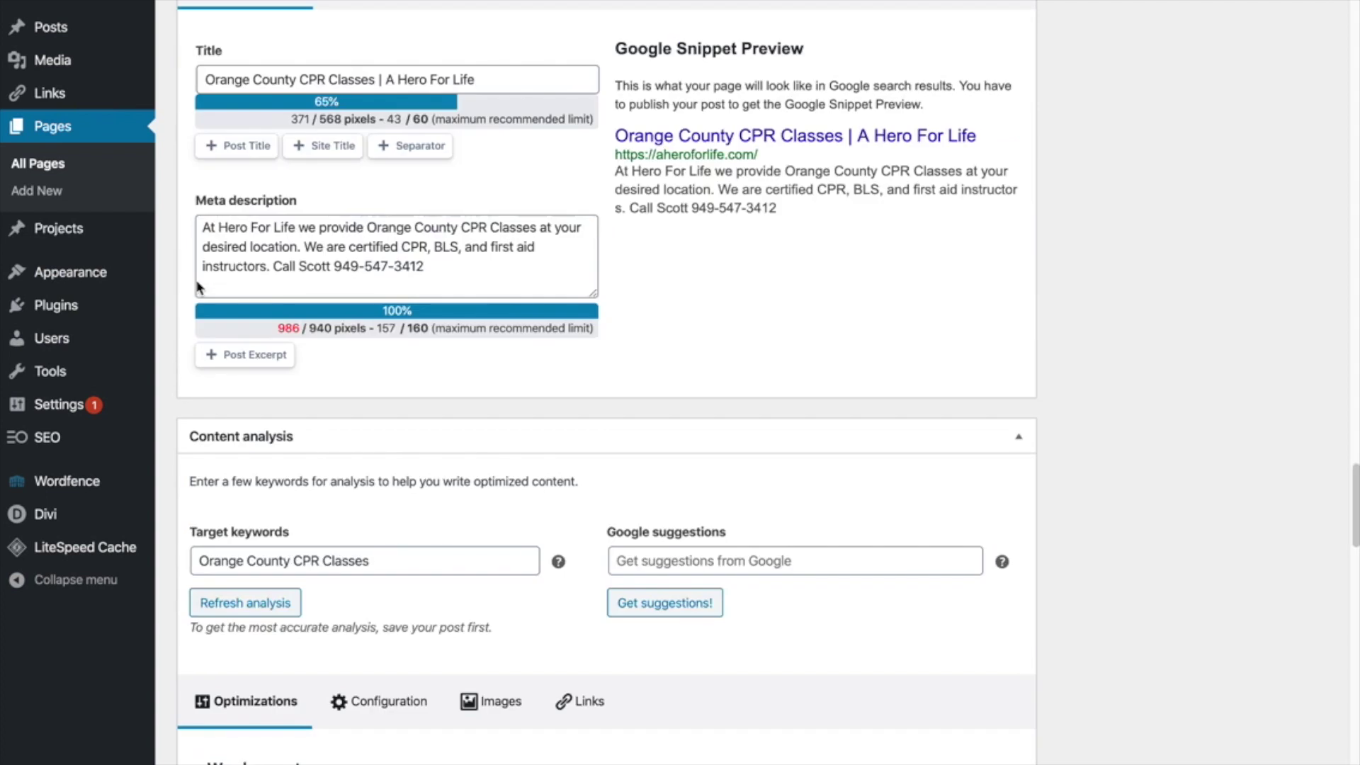
- Show the Titles settings and snippet preview for 'Orange County CPR Classes | A Hero For Life'
scroll(197, 286, up, 4)
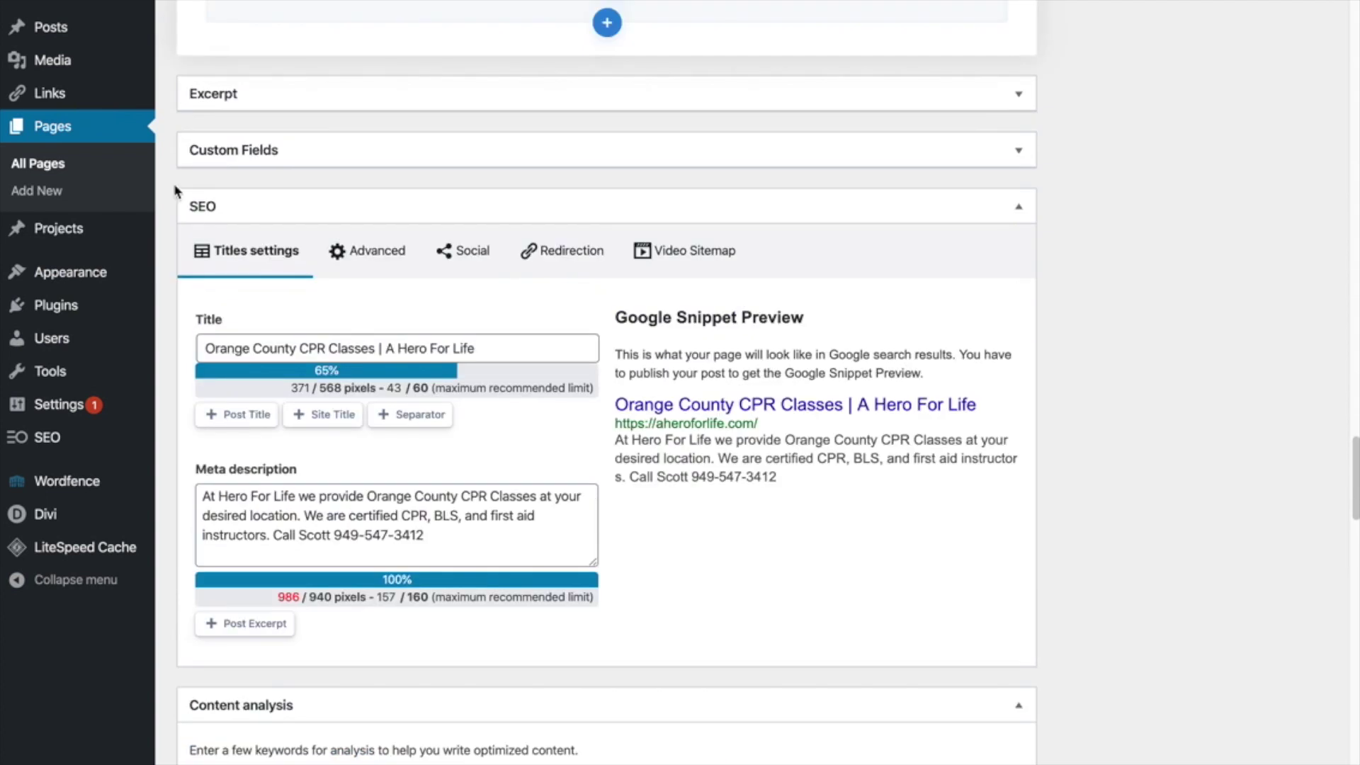
click(173, 203)
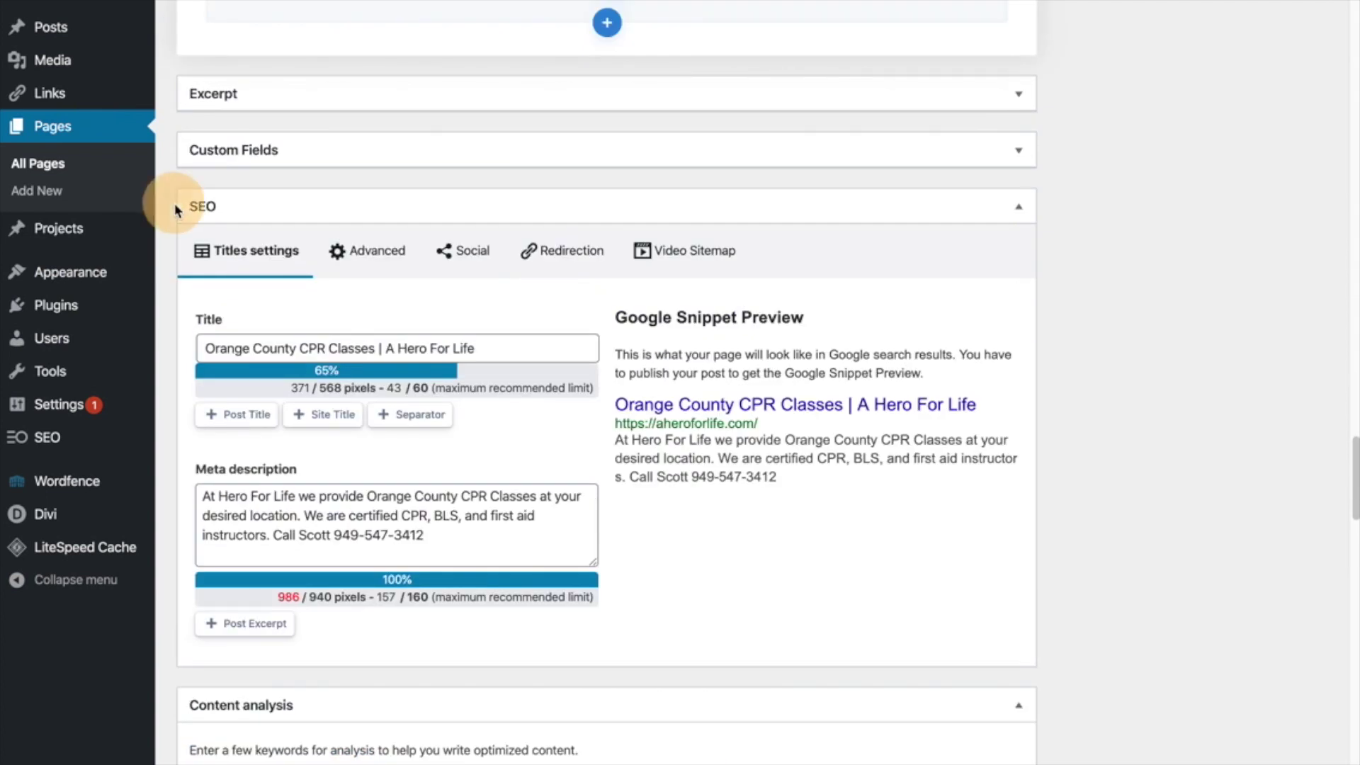
click(183, 253)
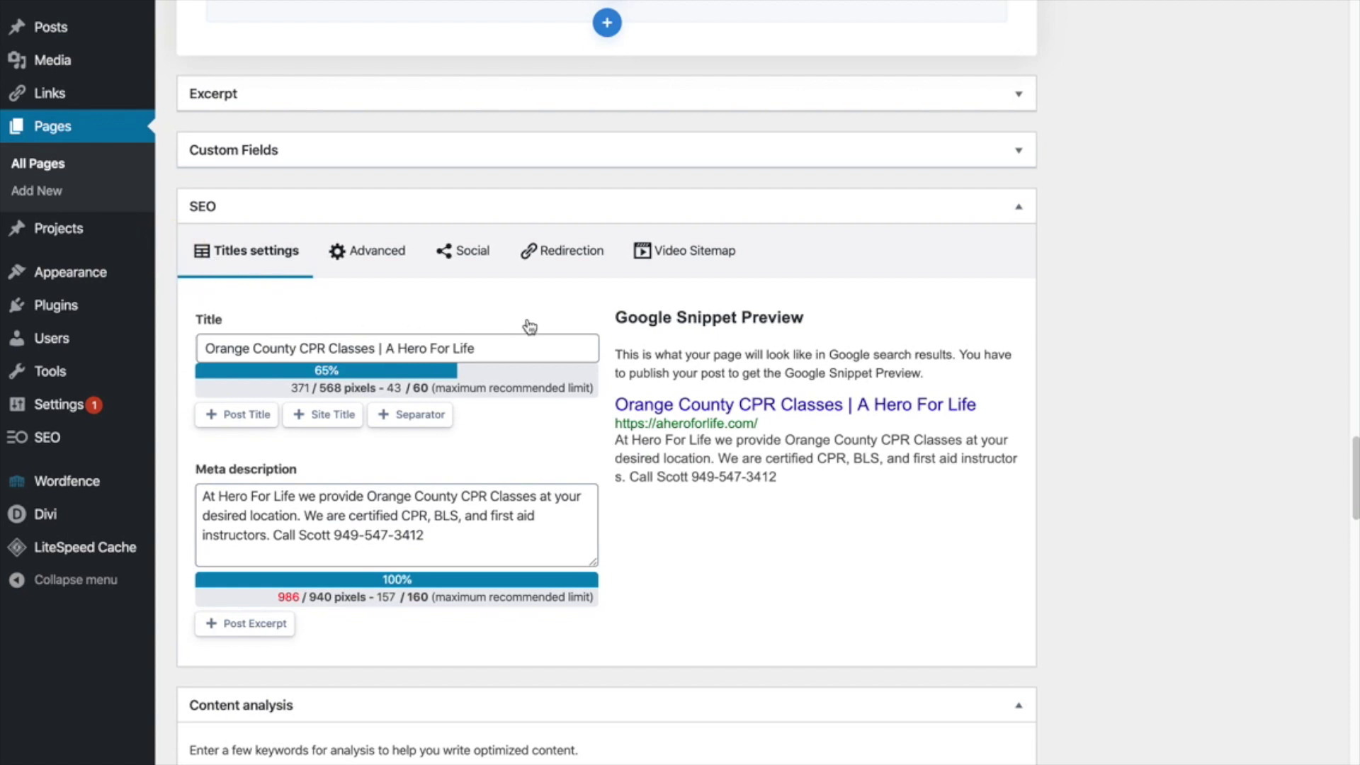
scroll(530, 327, down, 3)
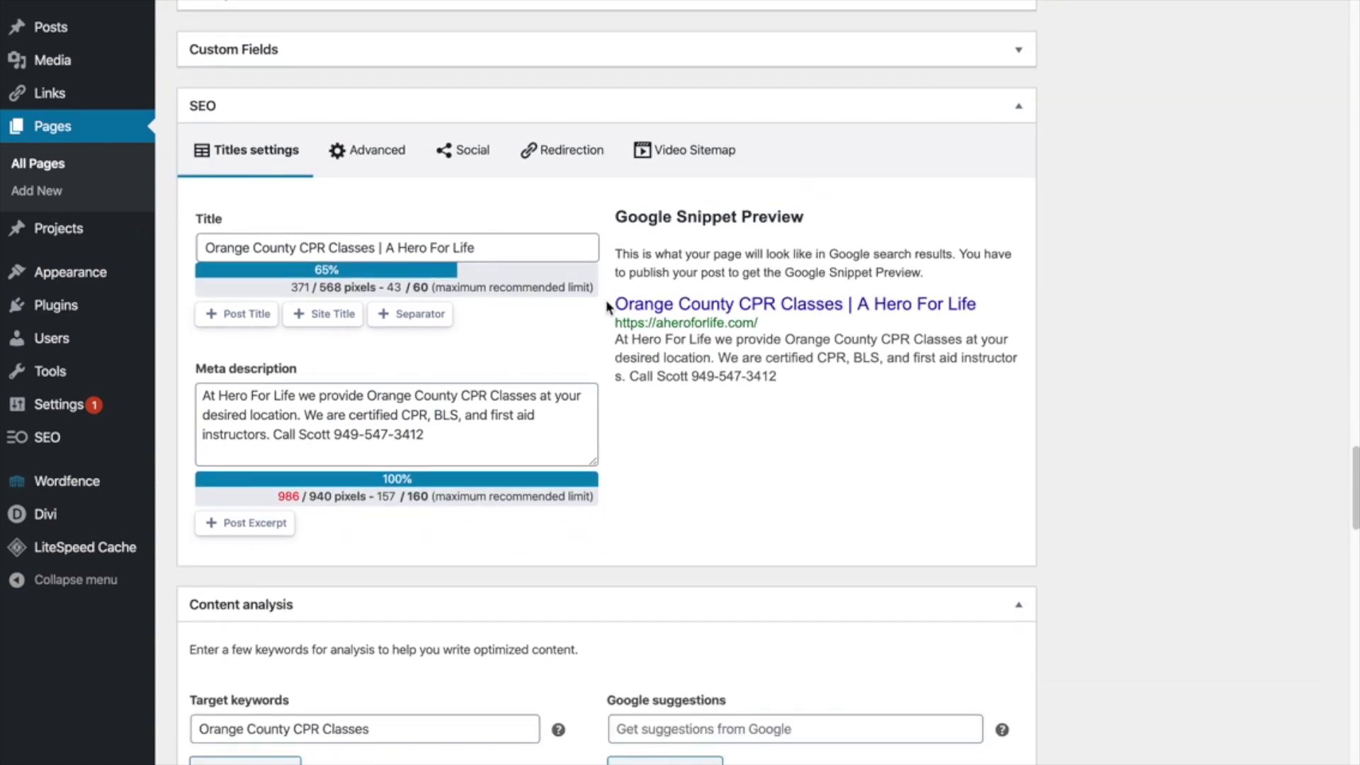
click(607, 306)
click(606, 310)
mouse_move(604, 310)
mouse_down()
mouse_move(691, 292)
mouse_move(604, 309)
mouse_up()
click(602, 309)
click(610, 315)
click(201, 318)
scroll(249, 265, down, 1)
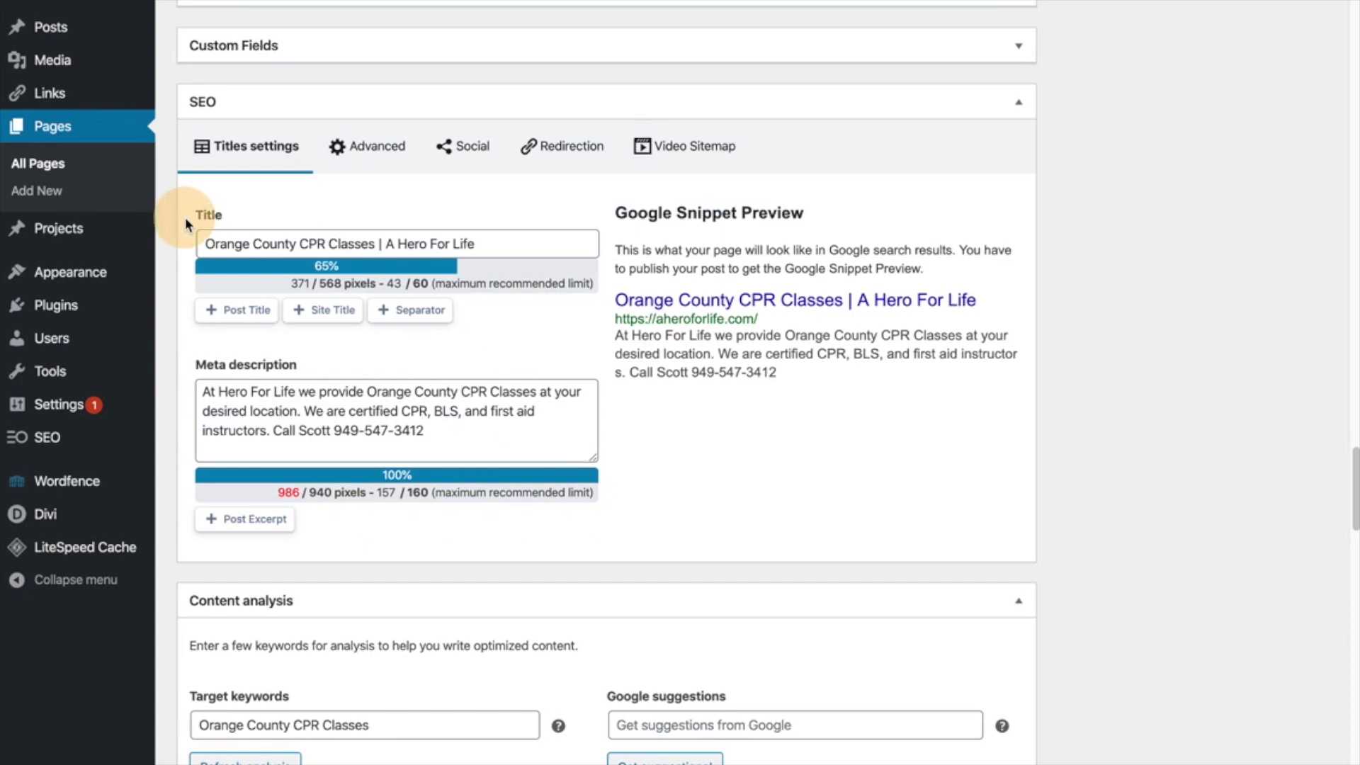
scroll(166, 630, down, 9)
scroll(166, 633, down, 10)
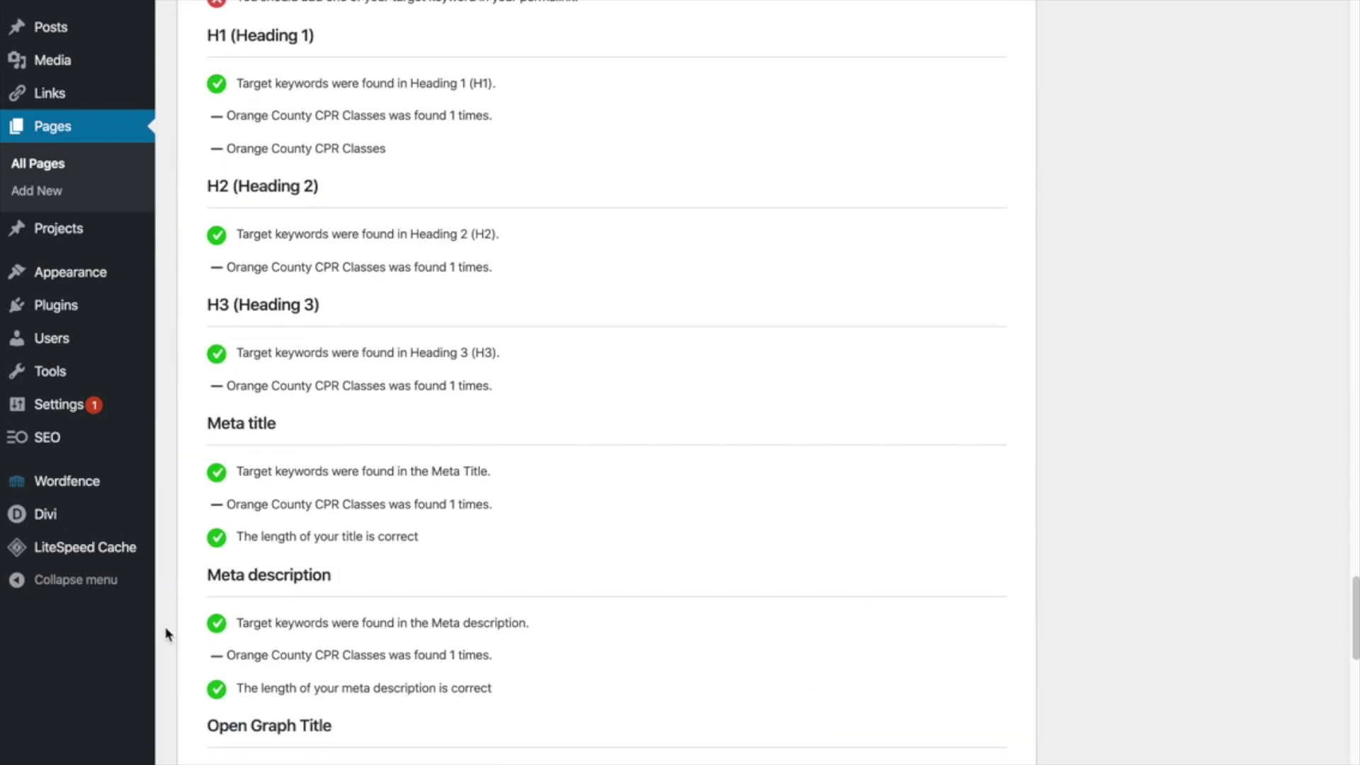
scroll(168, 633, down, 1)
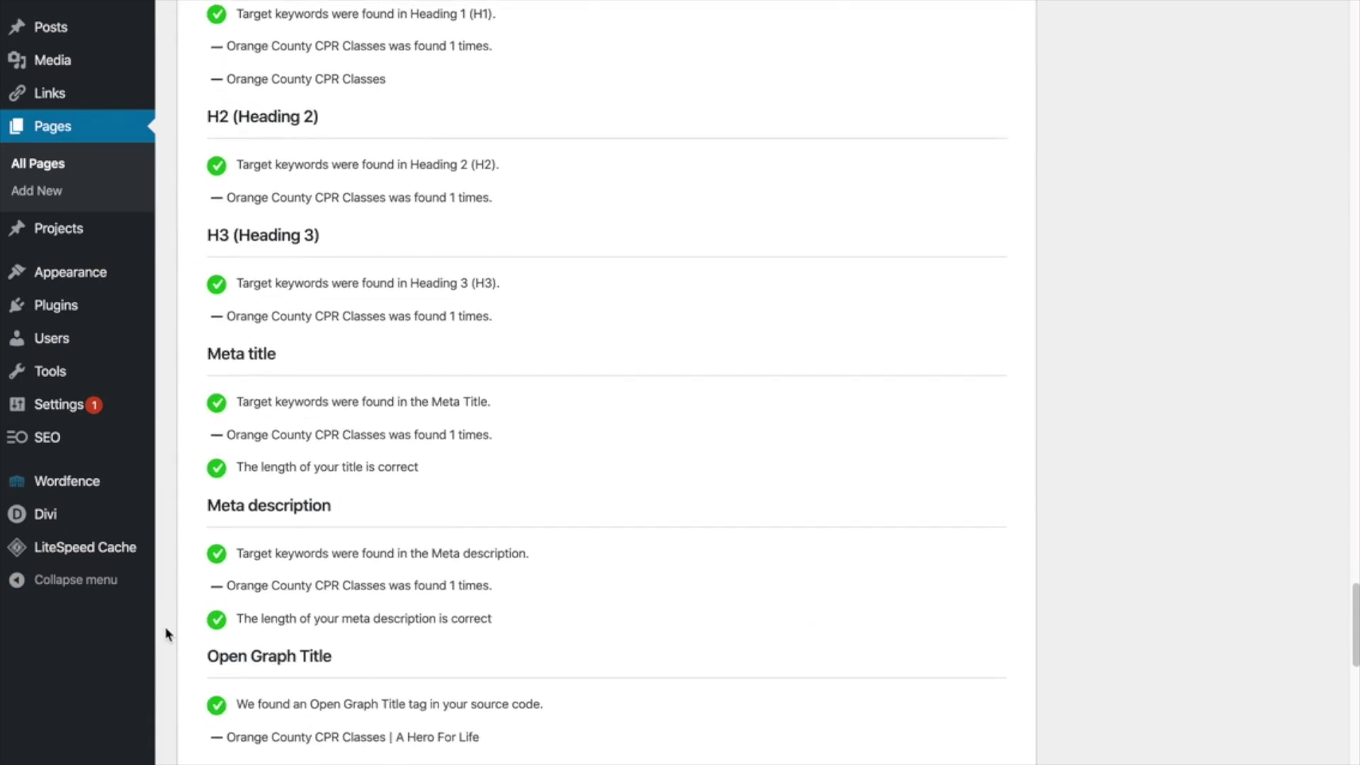
click(242, 400)
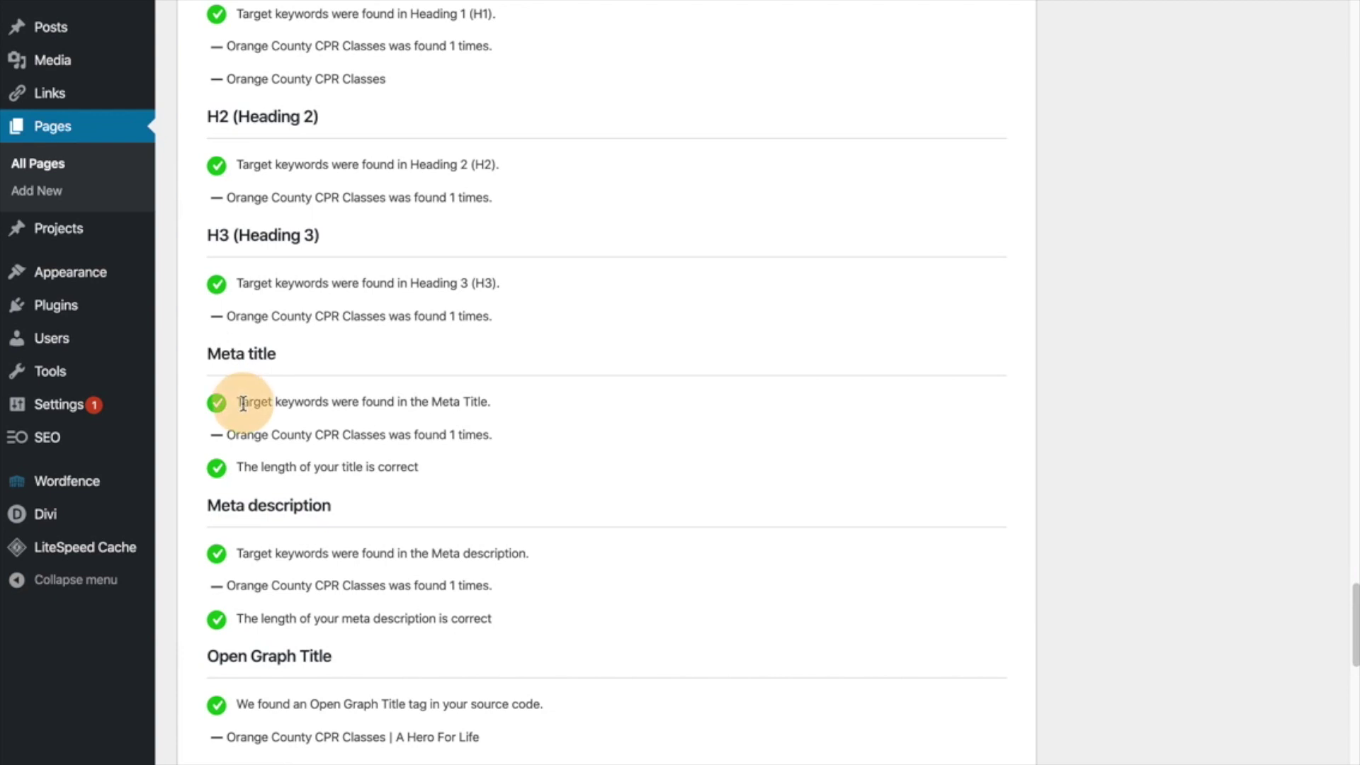
drag(242, 404, 240, 425)
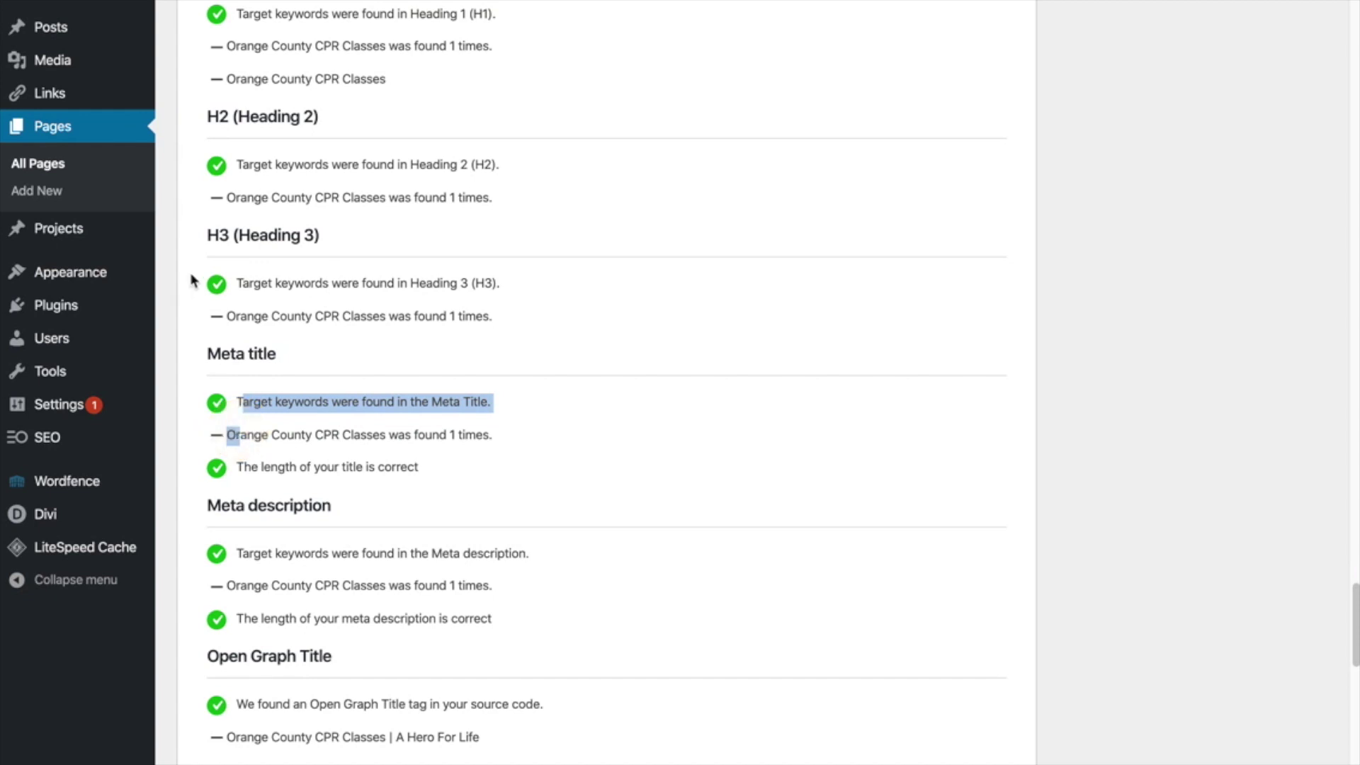
scroll(190, 281, up, 10)
scroll(192, 280, up, 2)
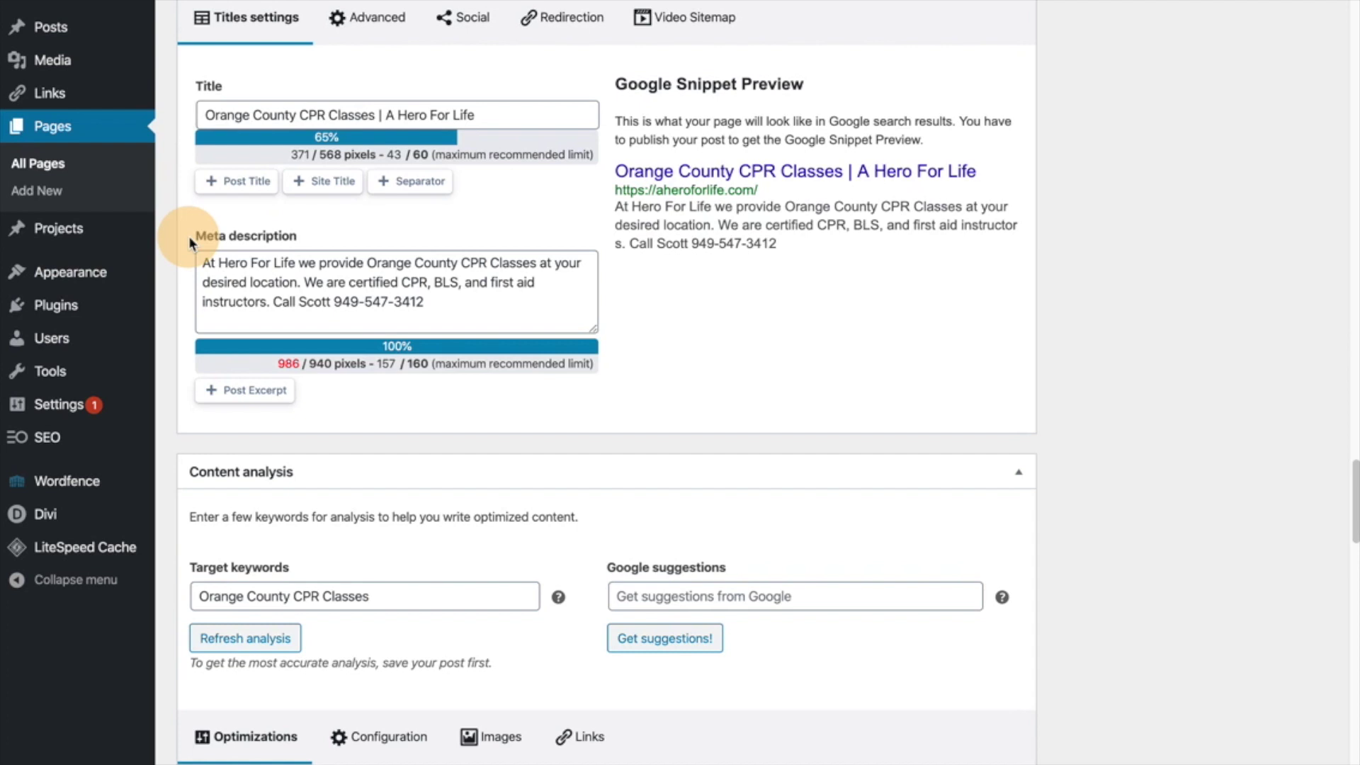
click(201, 263)
drag(201, 263, 439, 292)
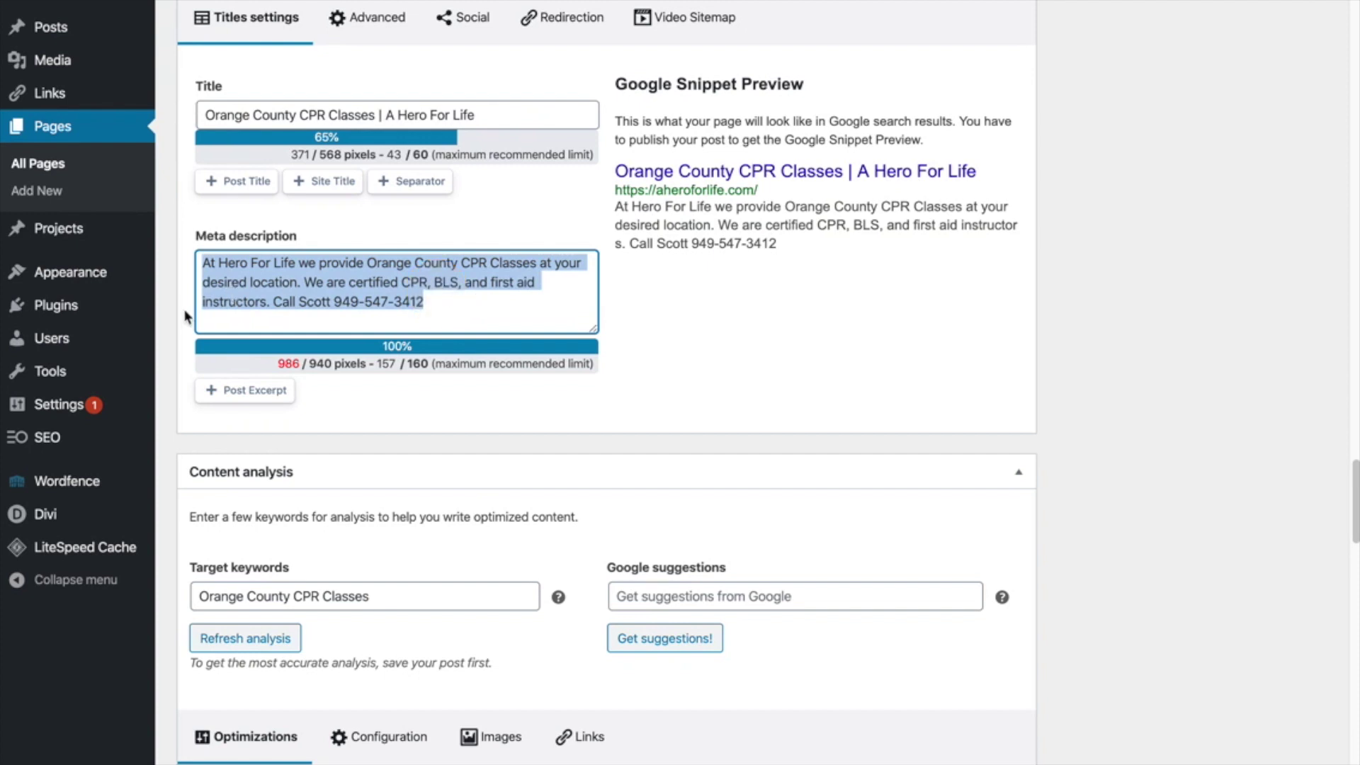
click(181, 340)
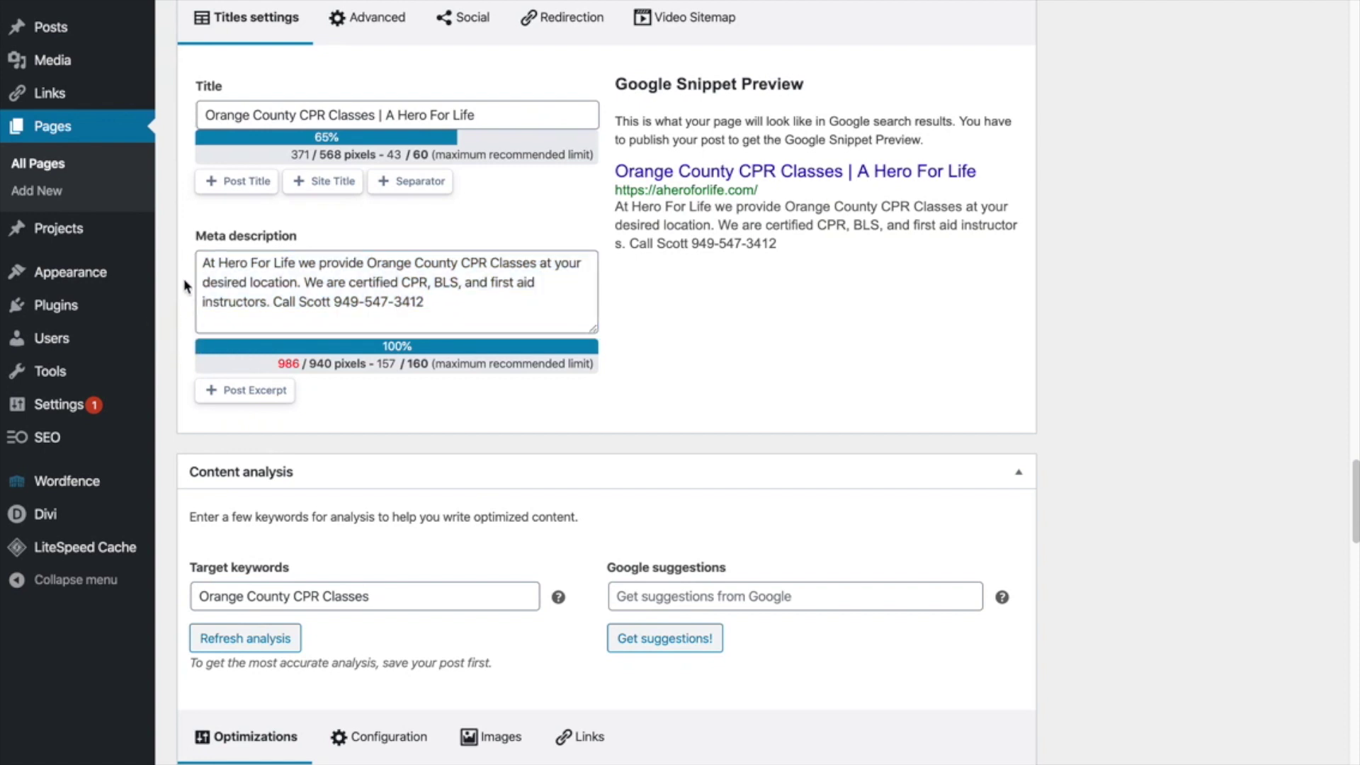
scroll(179, 322, down, 10)
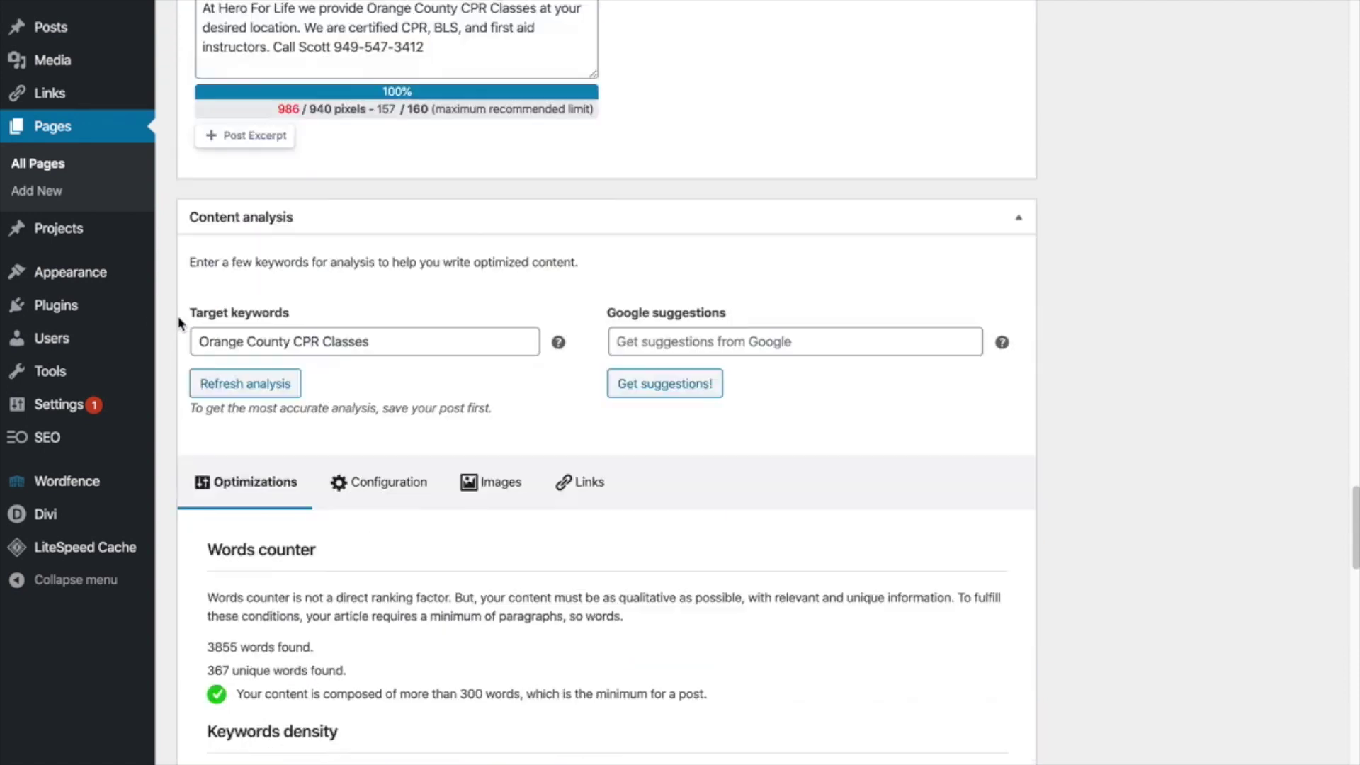
scroll(180, 323, down, 10)
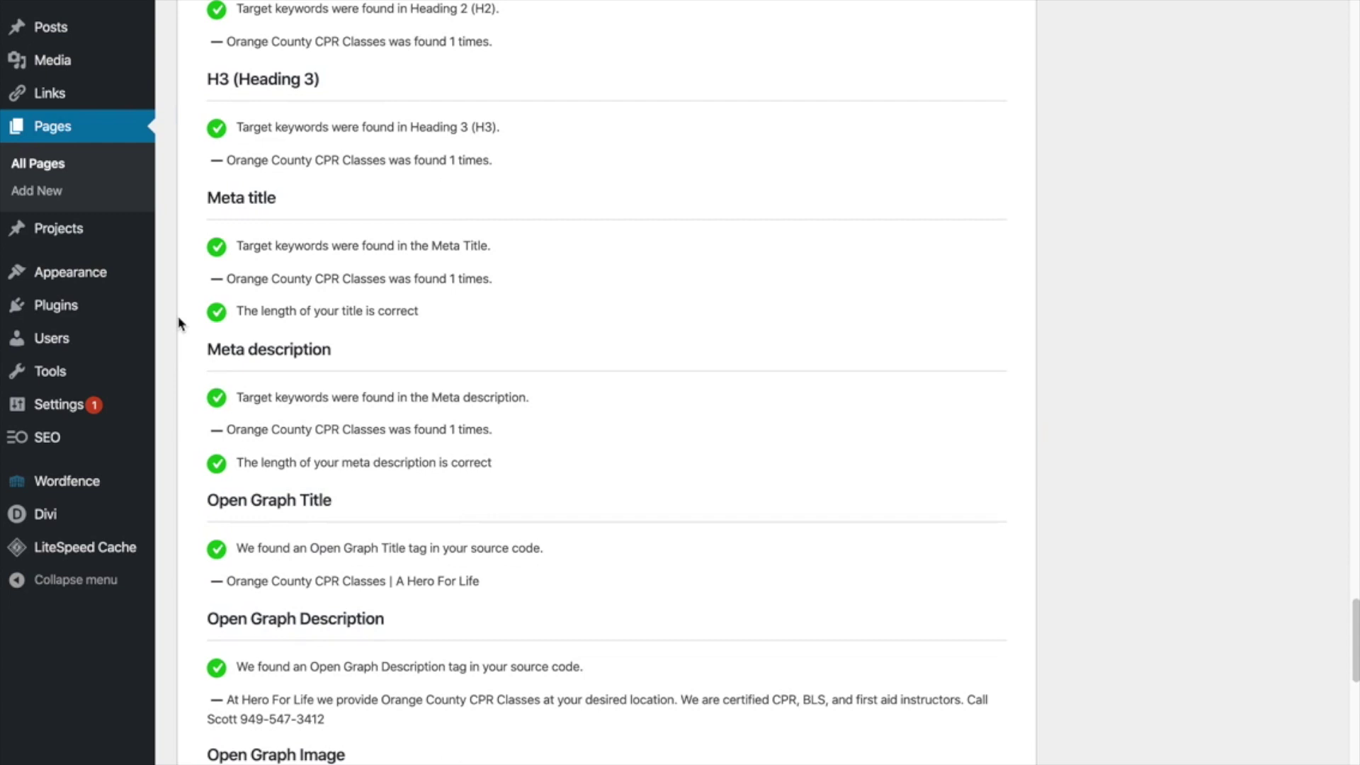
scroll(174, 437, up, 1)
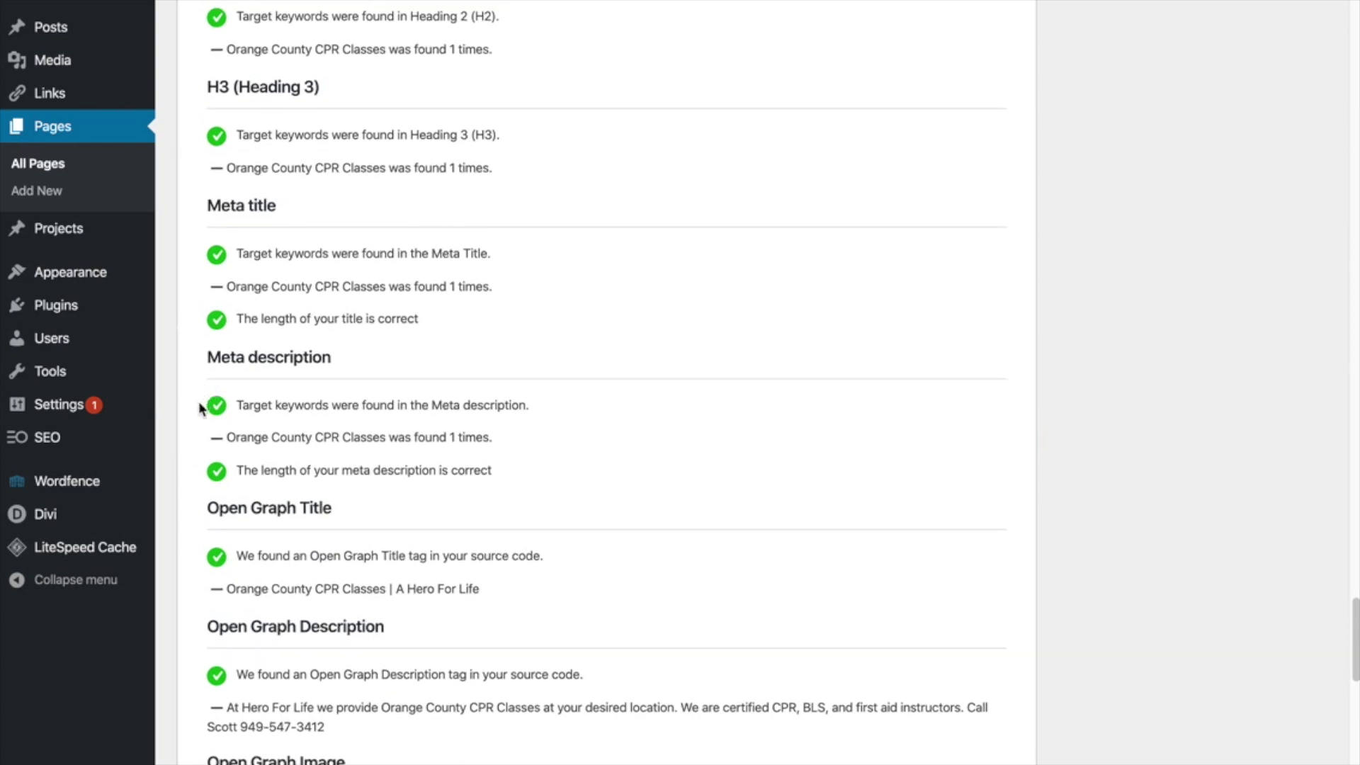
drag(200, 409, 529, 409)
drag(228, 437, 396, 435)
scroll(307, 274, up, 8)
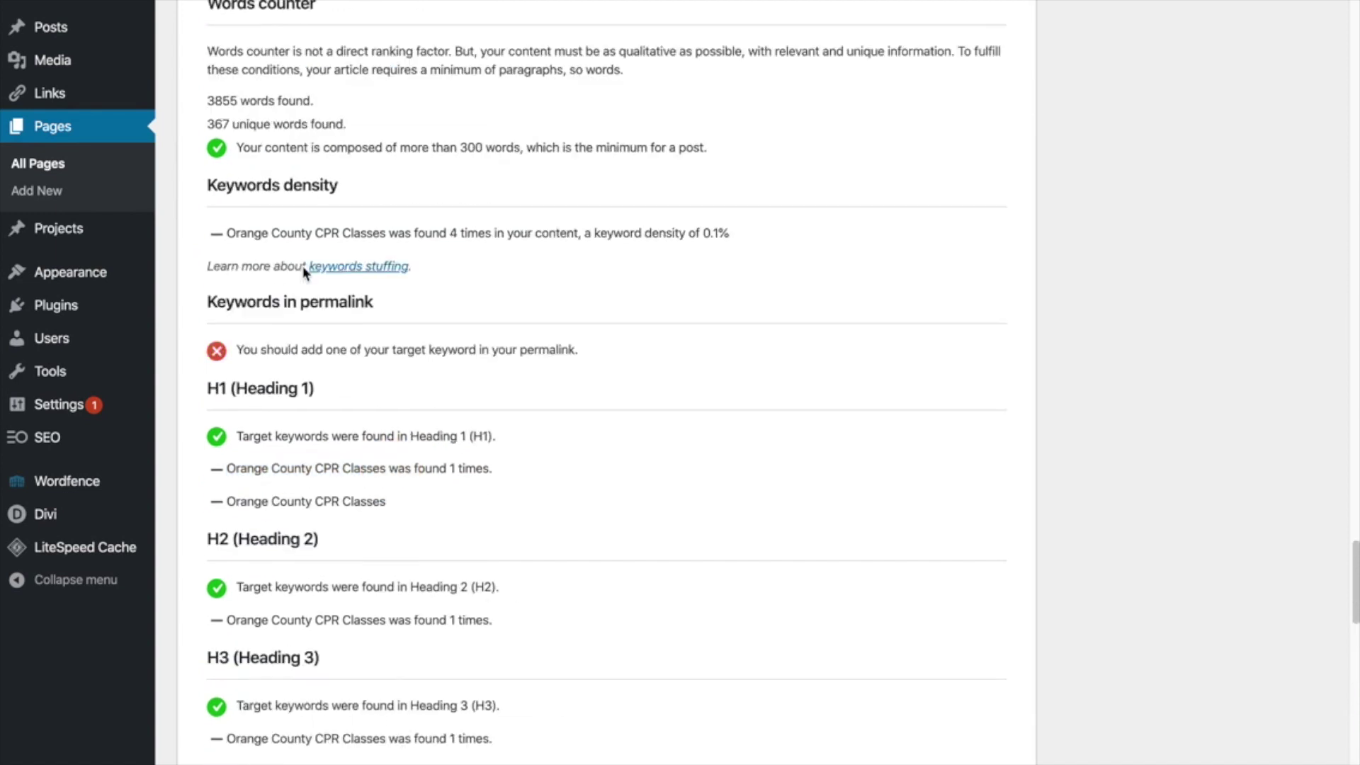
scroll(306, 274, up, 11)
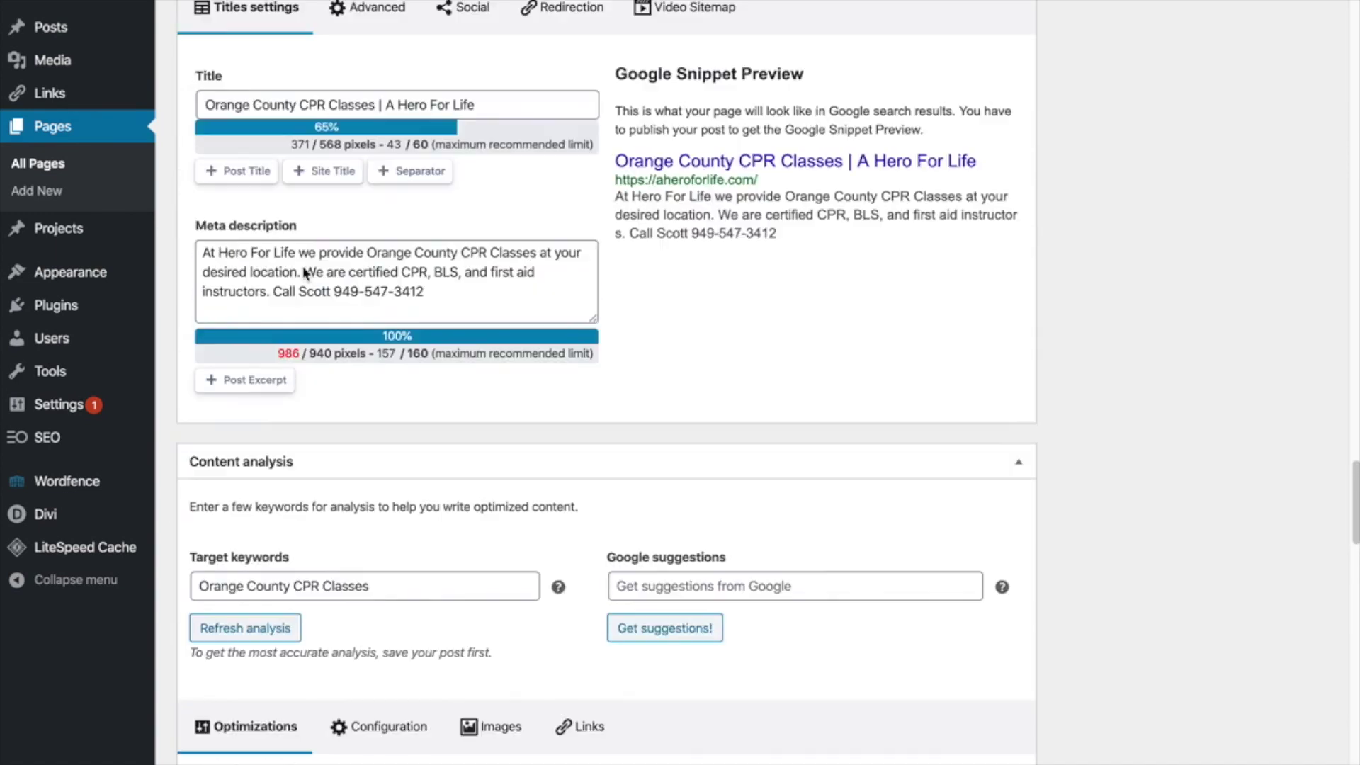
click(187, 108)
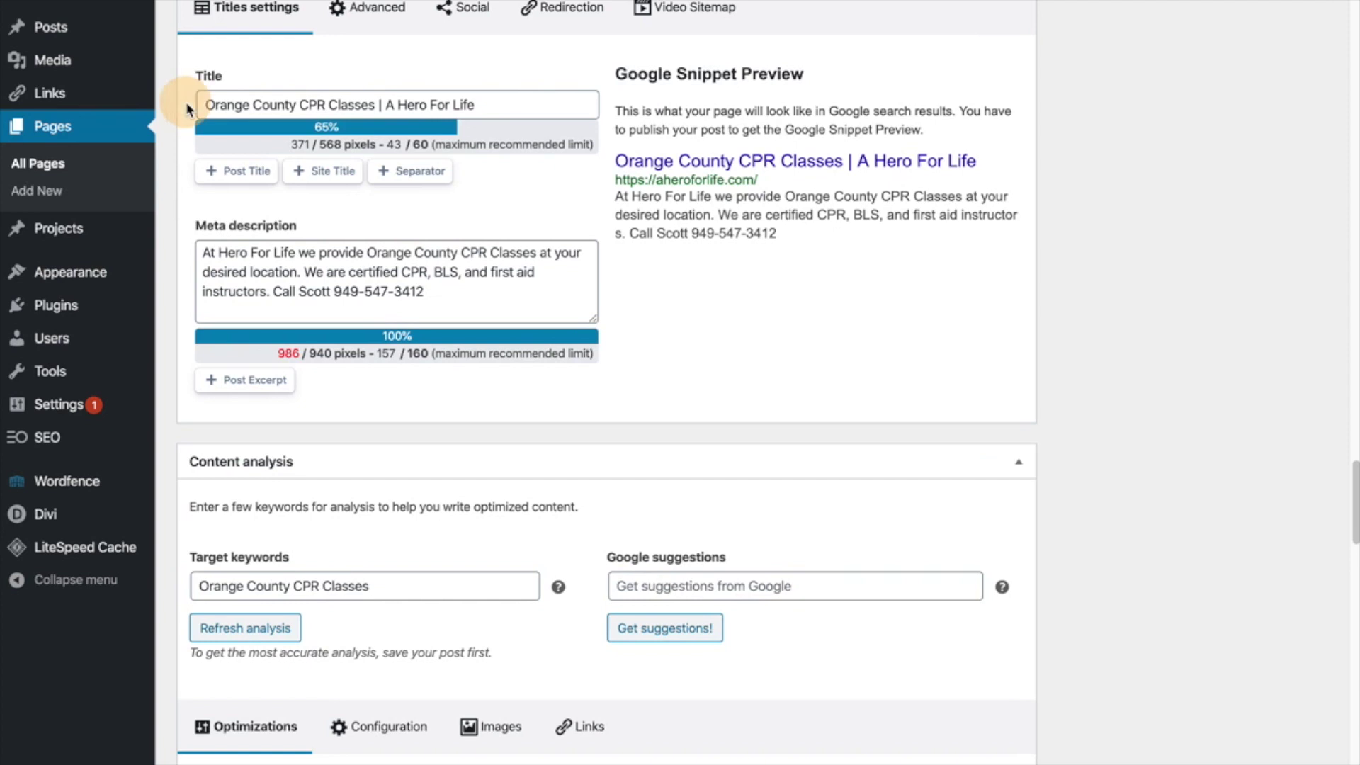
click(189, 260)
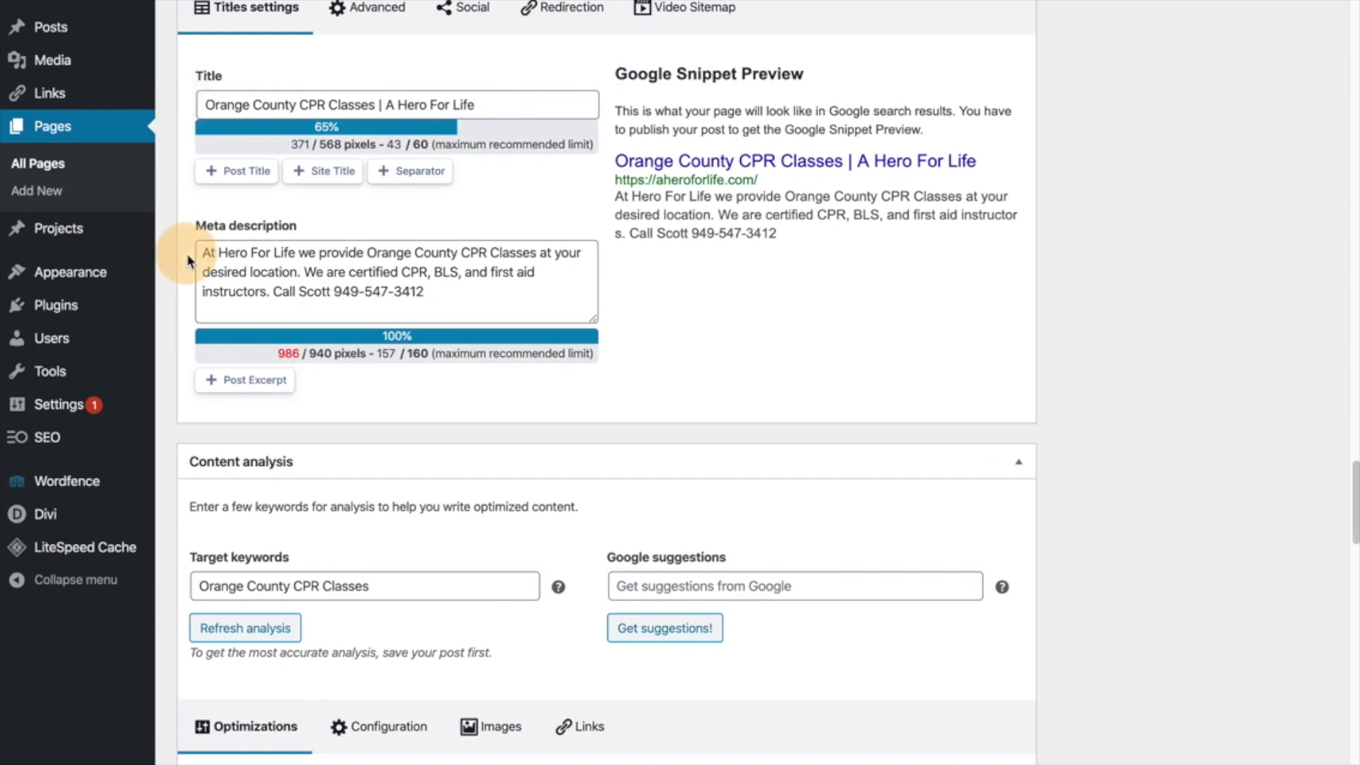
drag(366, 254, 536, 253)
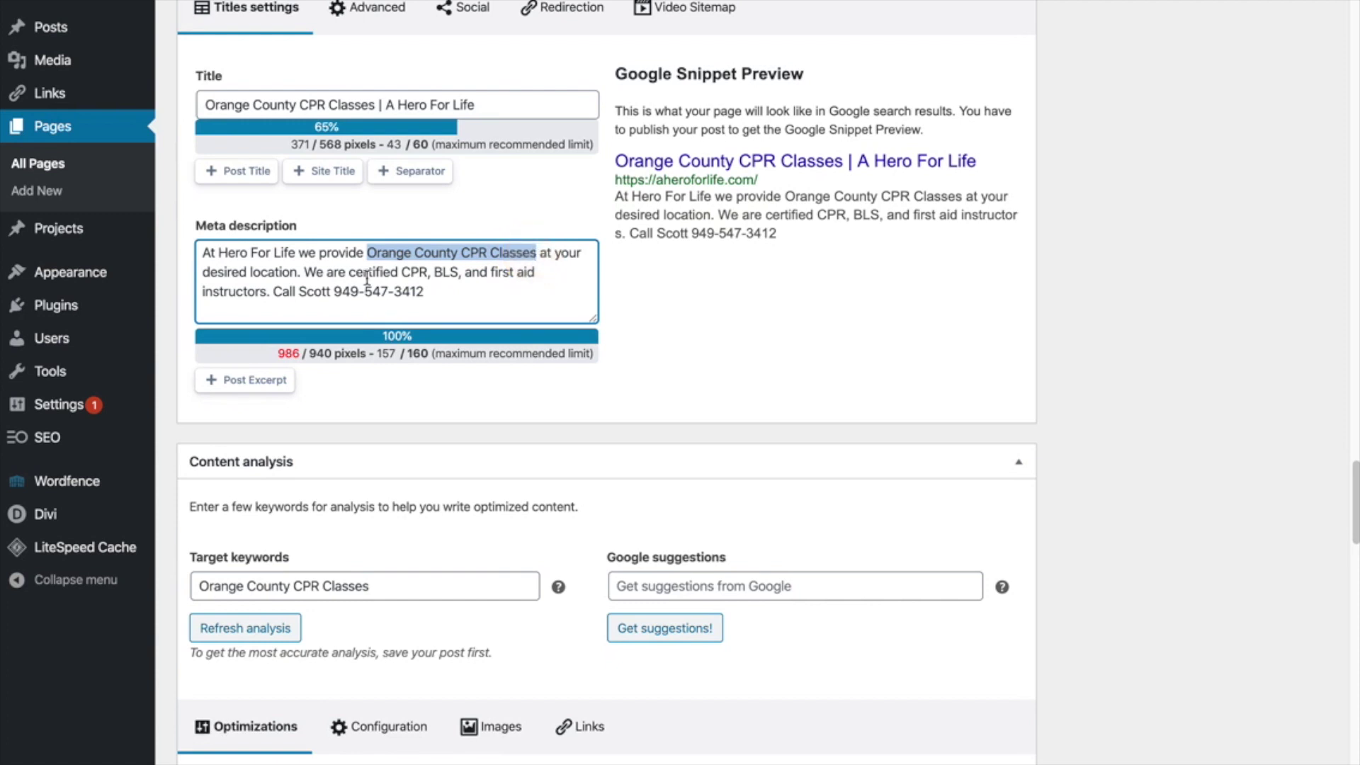
click(175, 425)
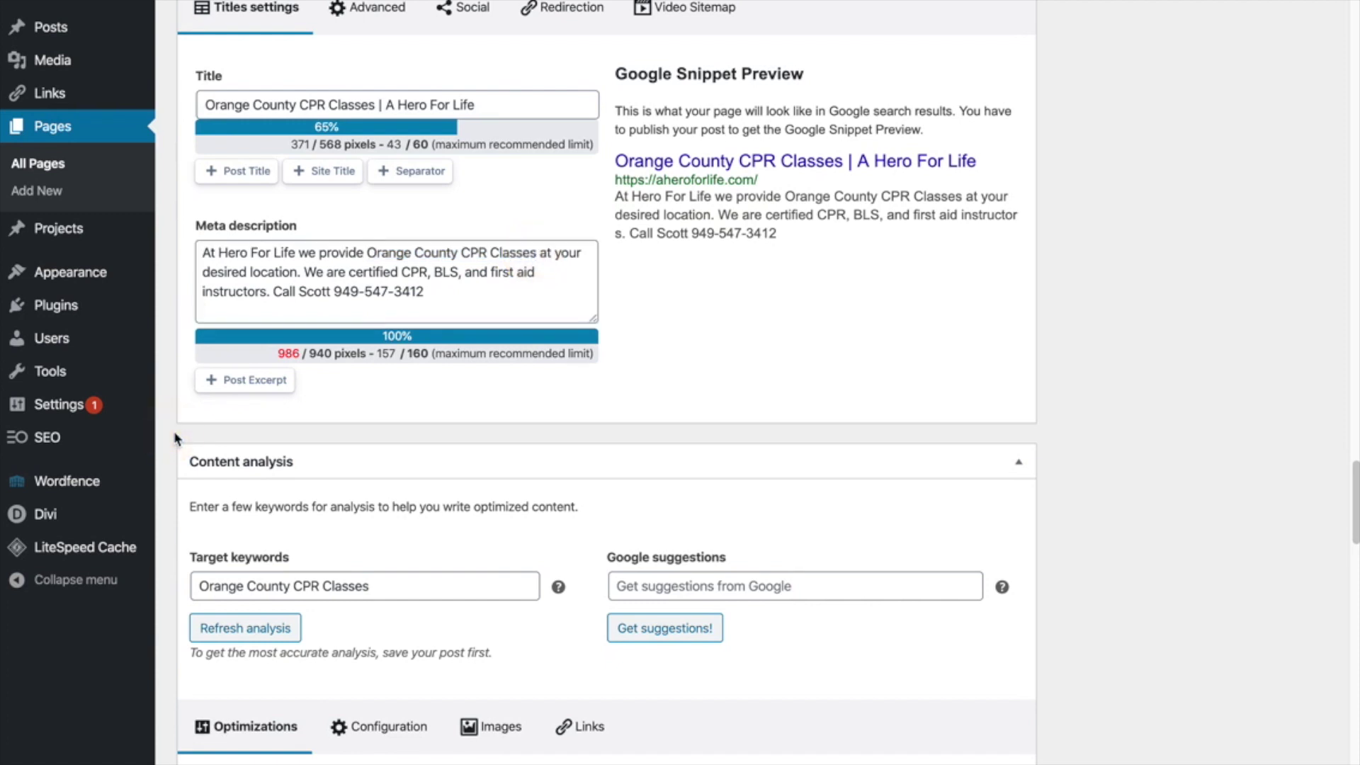
scroll(176, 439, down, 15)
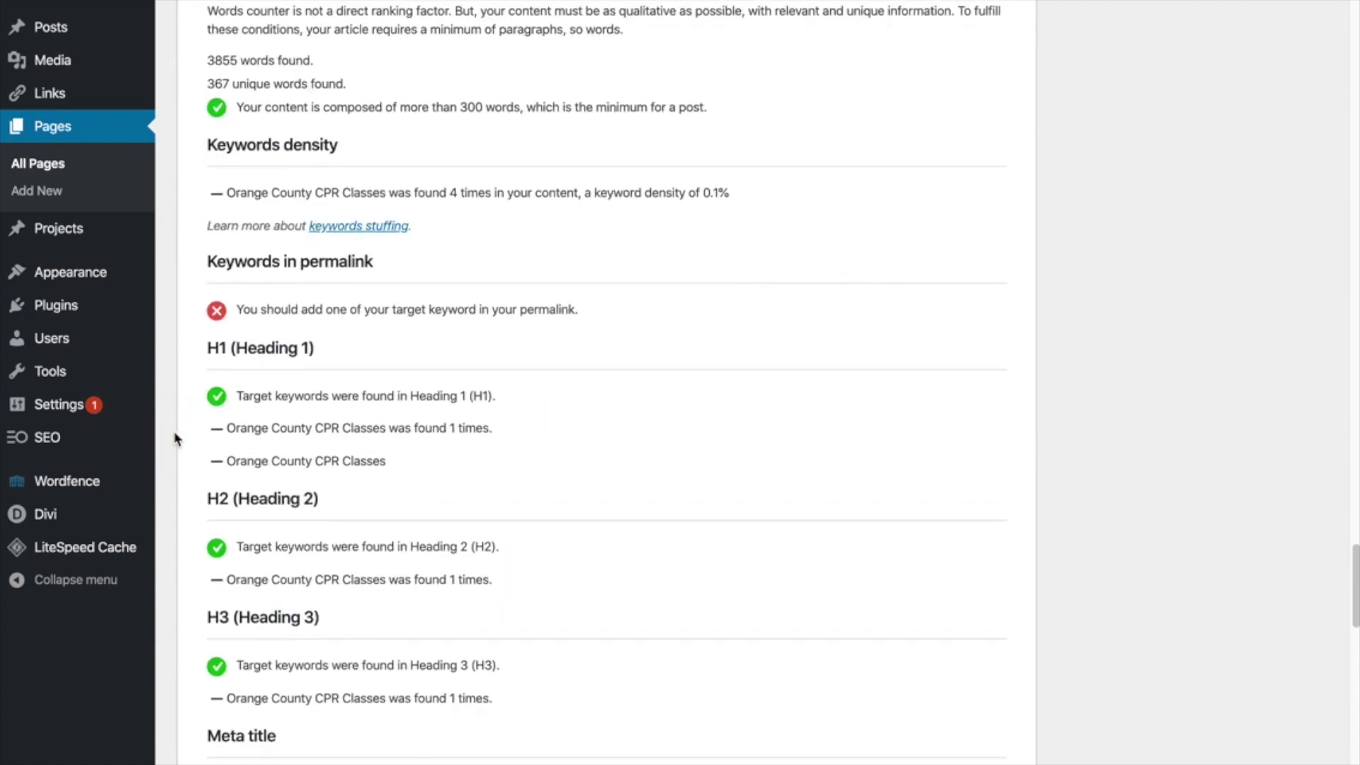
scroll(176, 440, down, 9)
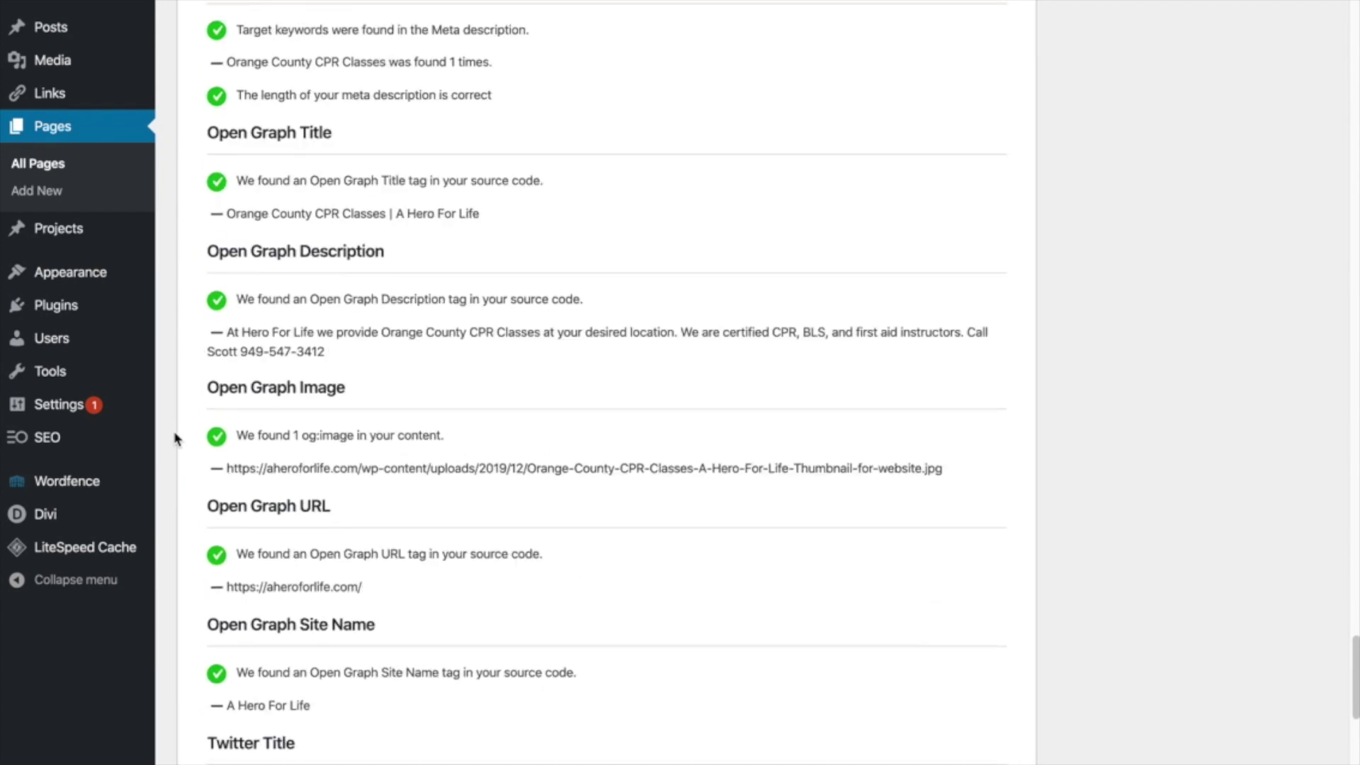
scroll(177, 439, up, 15)
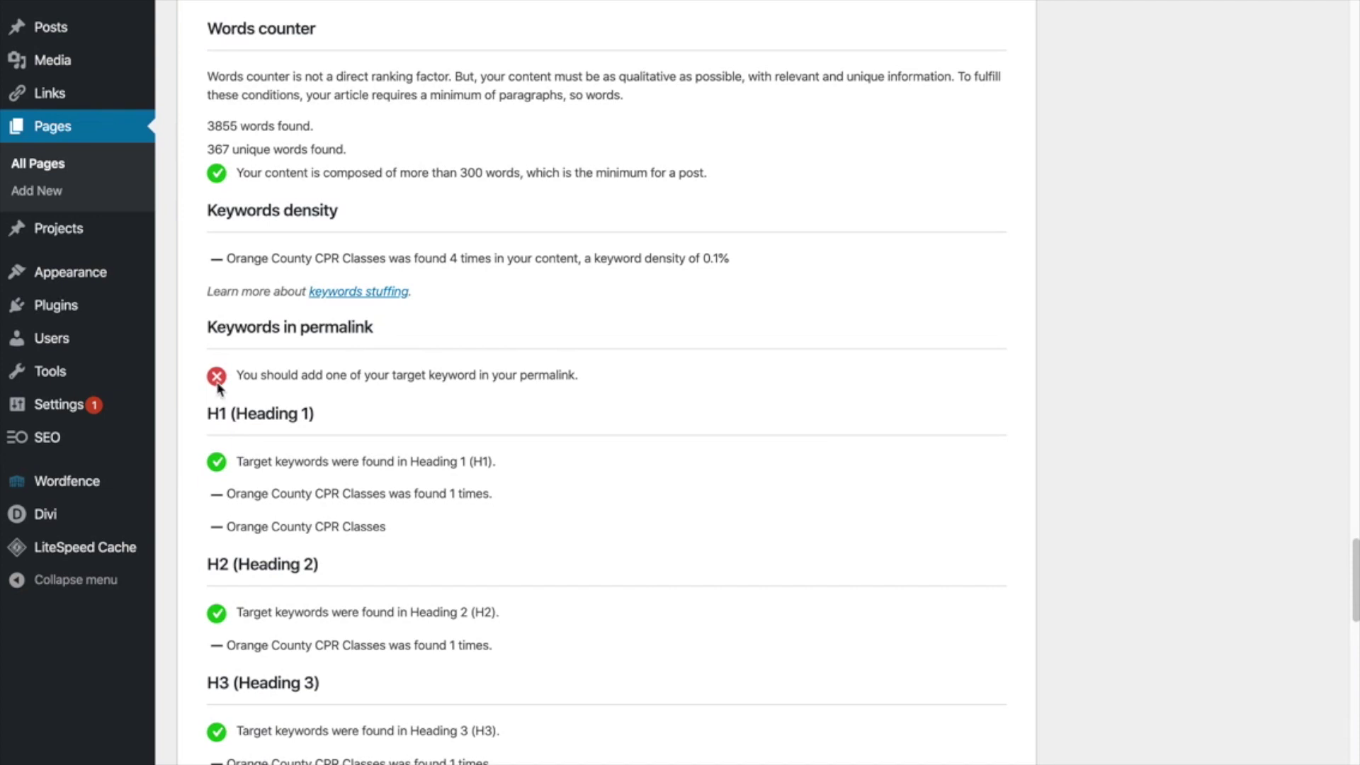
click(206, 381)
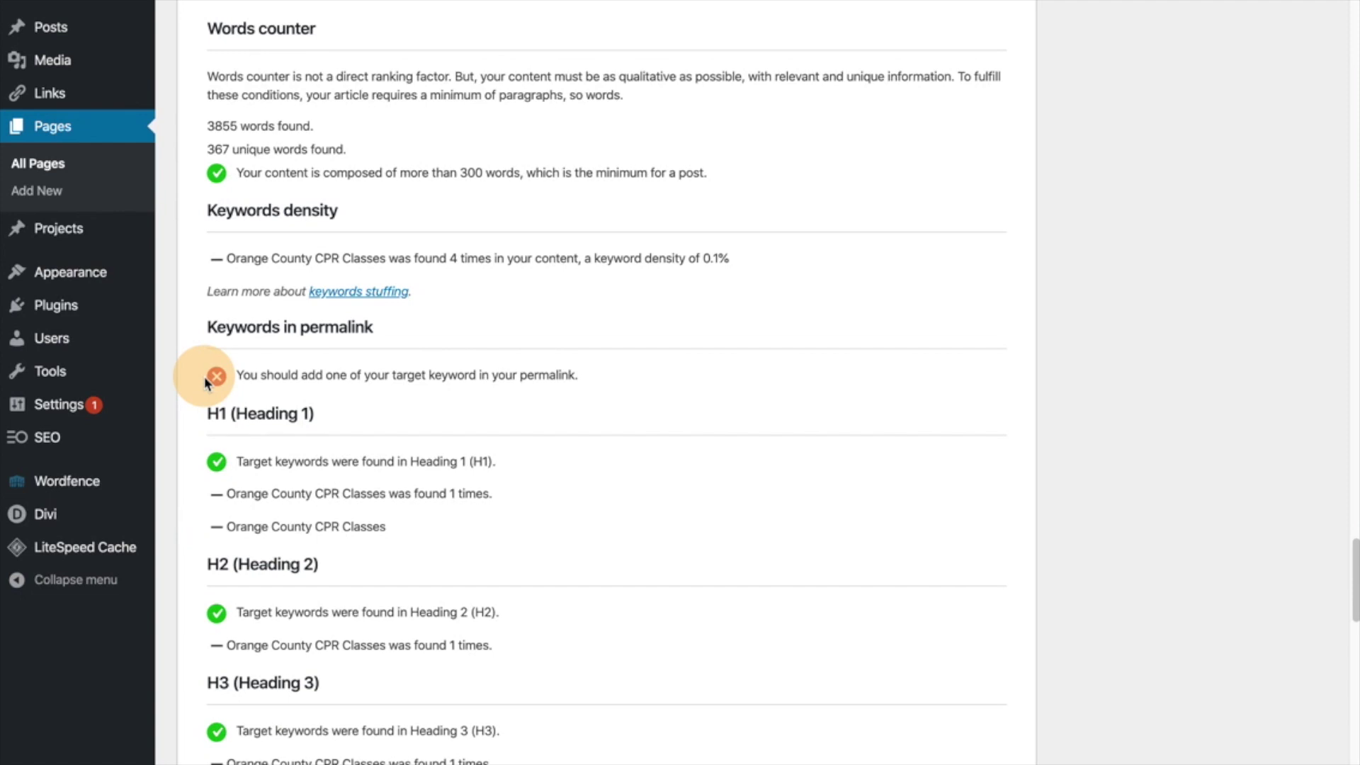
scroll(193, 128, up, 10)
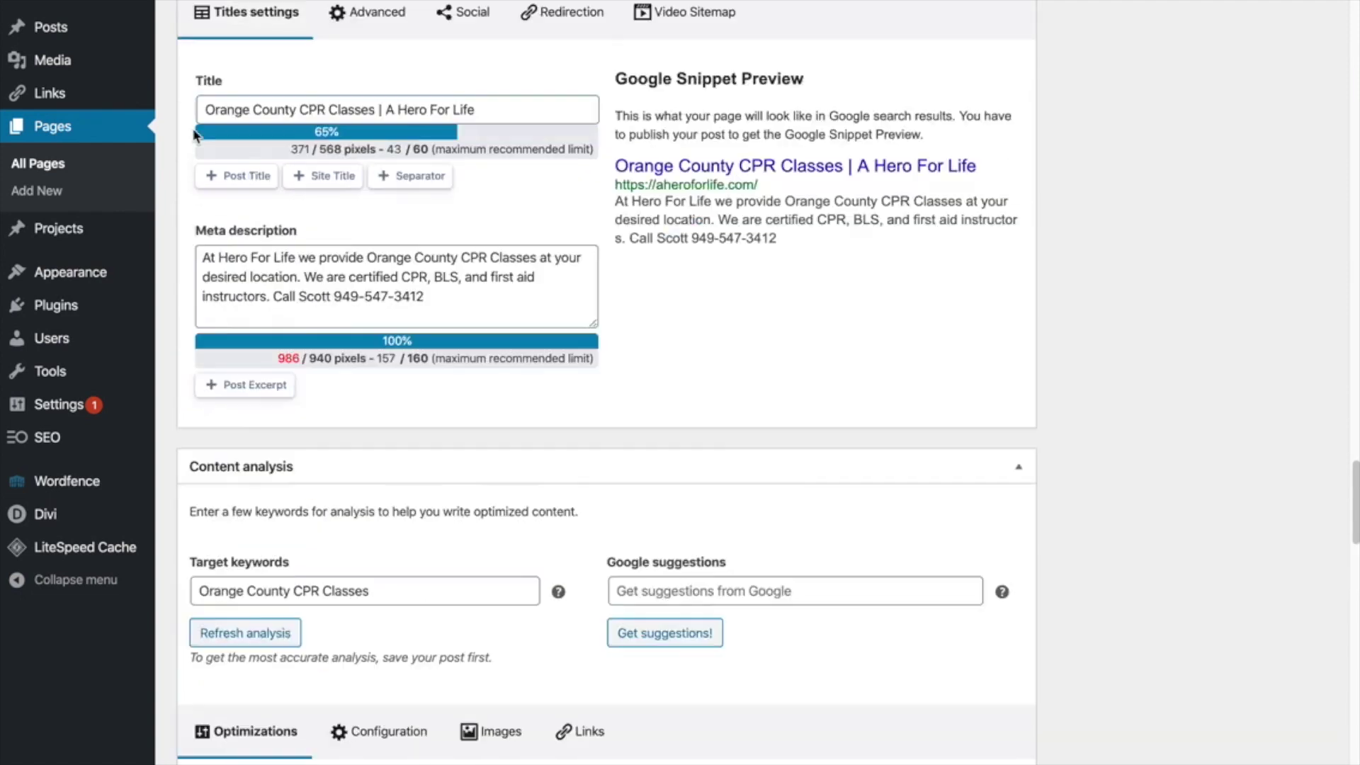
scroll(193, 129, down, 1)
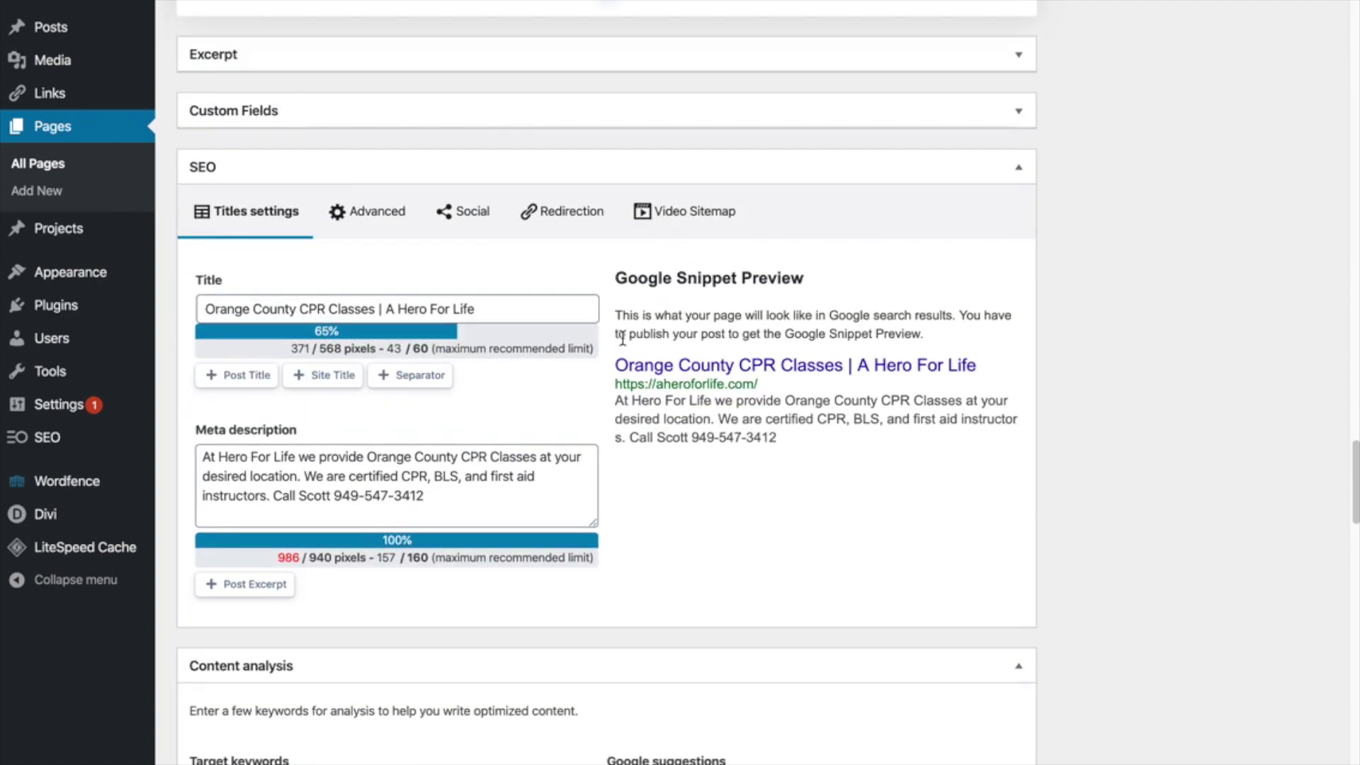
click(612, 392)
drag(756, 385, 615, 382)
scroll(167, 564, down, 13)
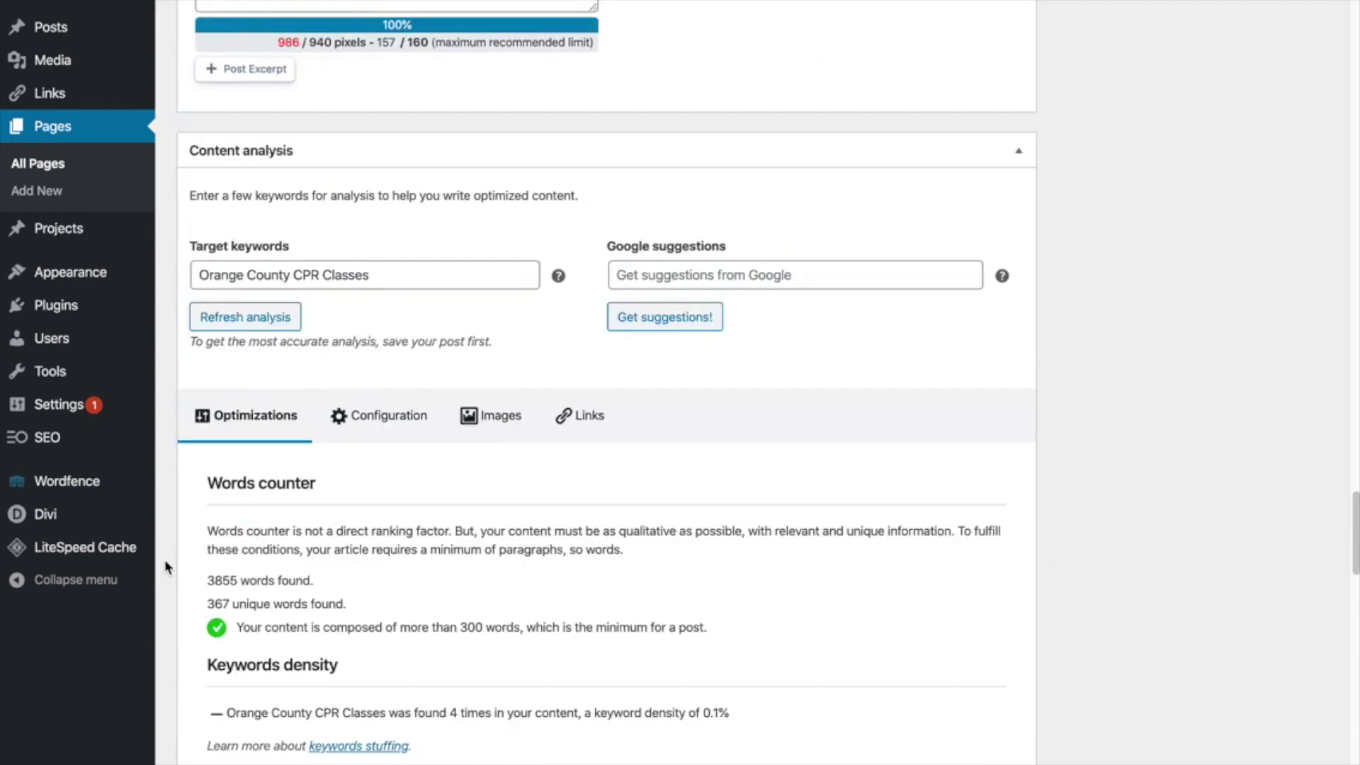
click(214, 409)
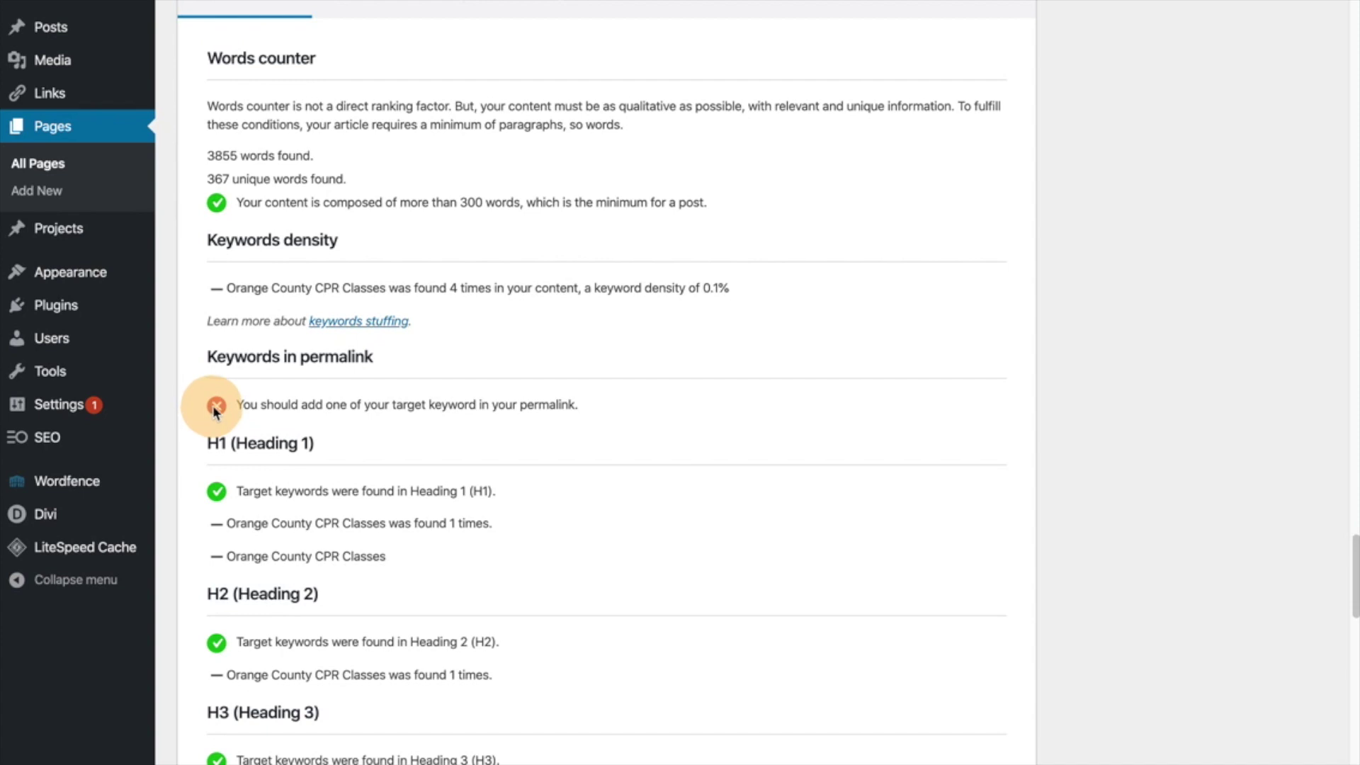
scroll(177, 289, down, 10)
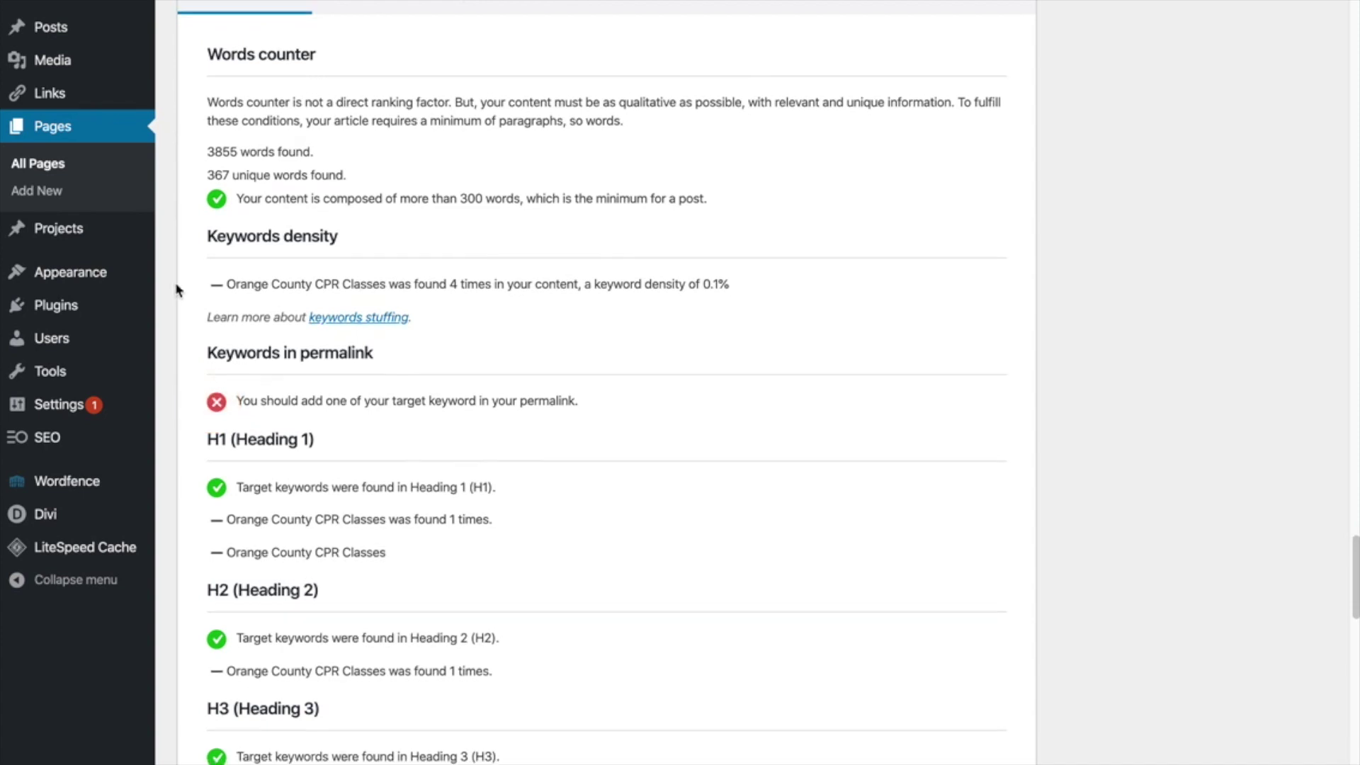
scroll(177, 289, down, 3)
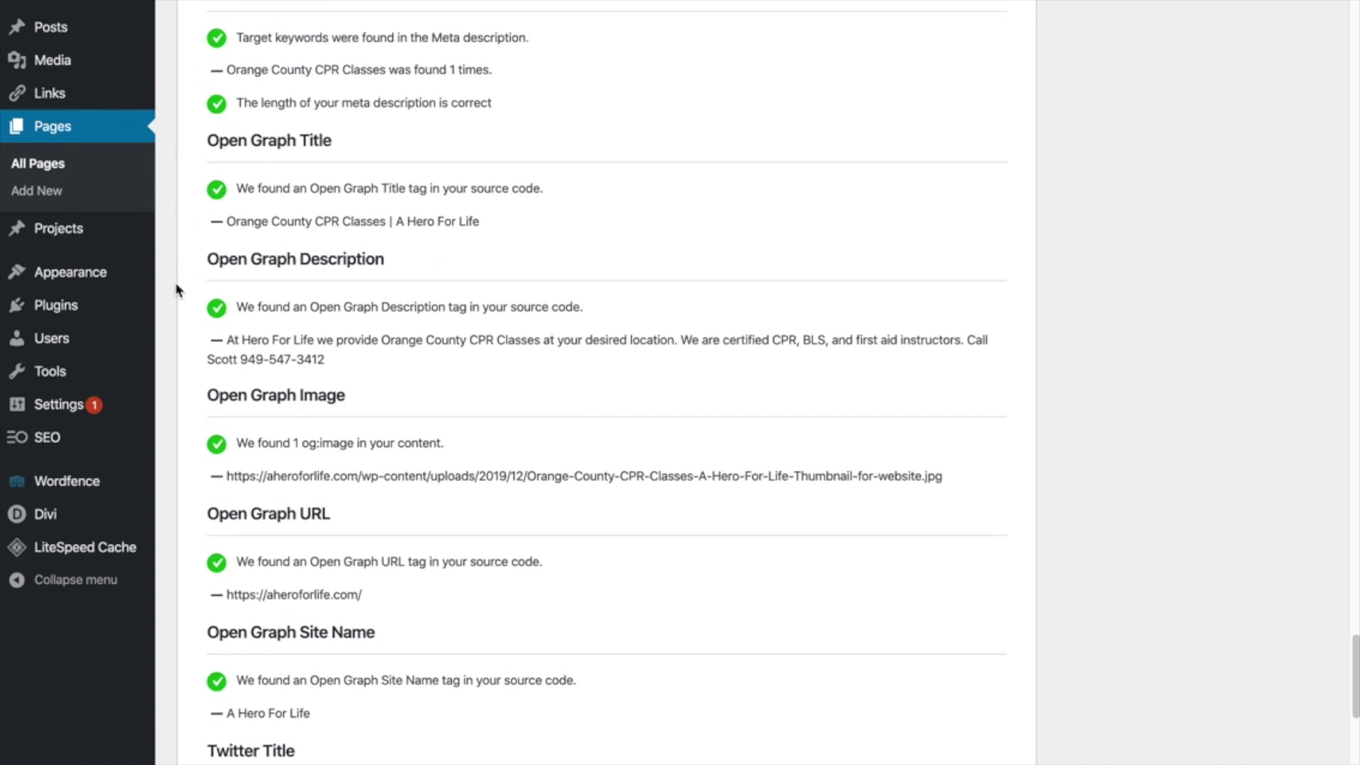
scroll(177, 289, up, 10)
scroll(177, 289, up, 15)
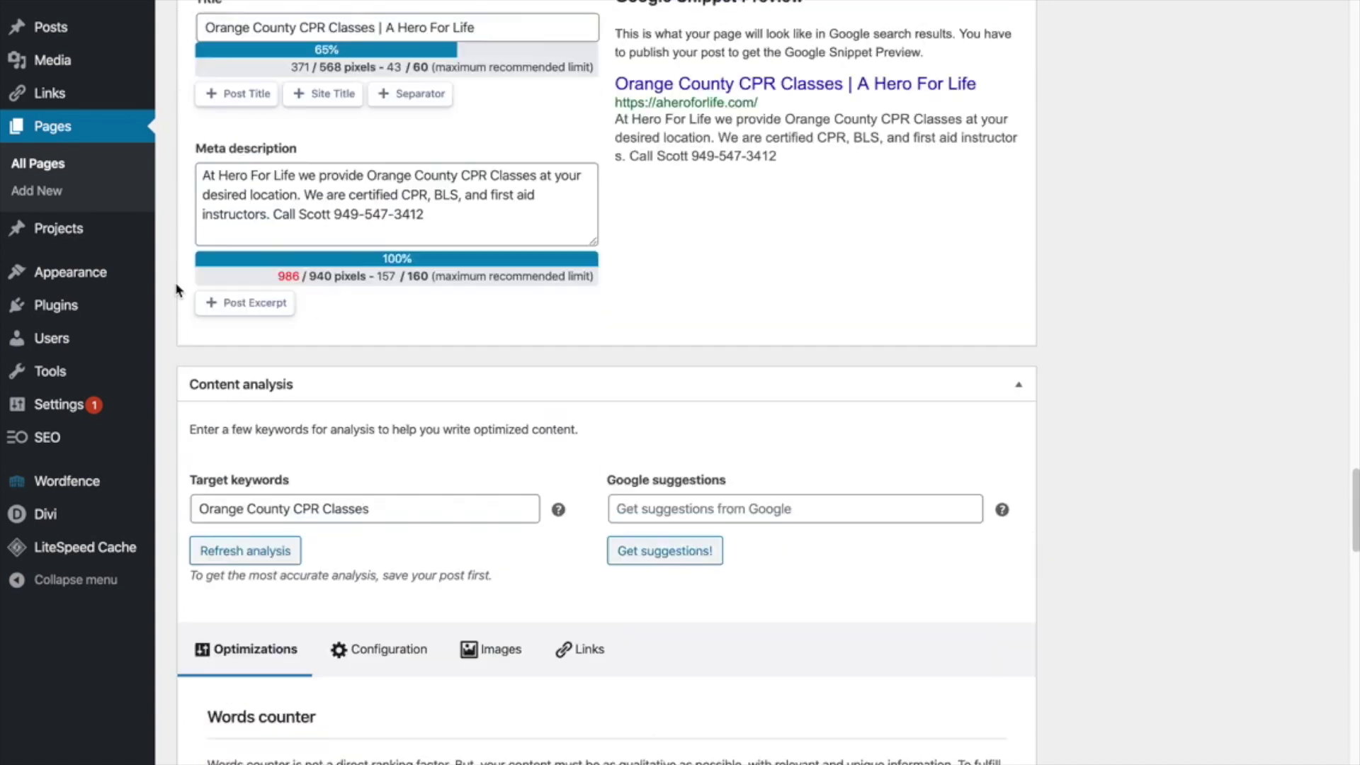
scroll(177, 289, down, 1)
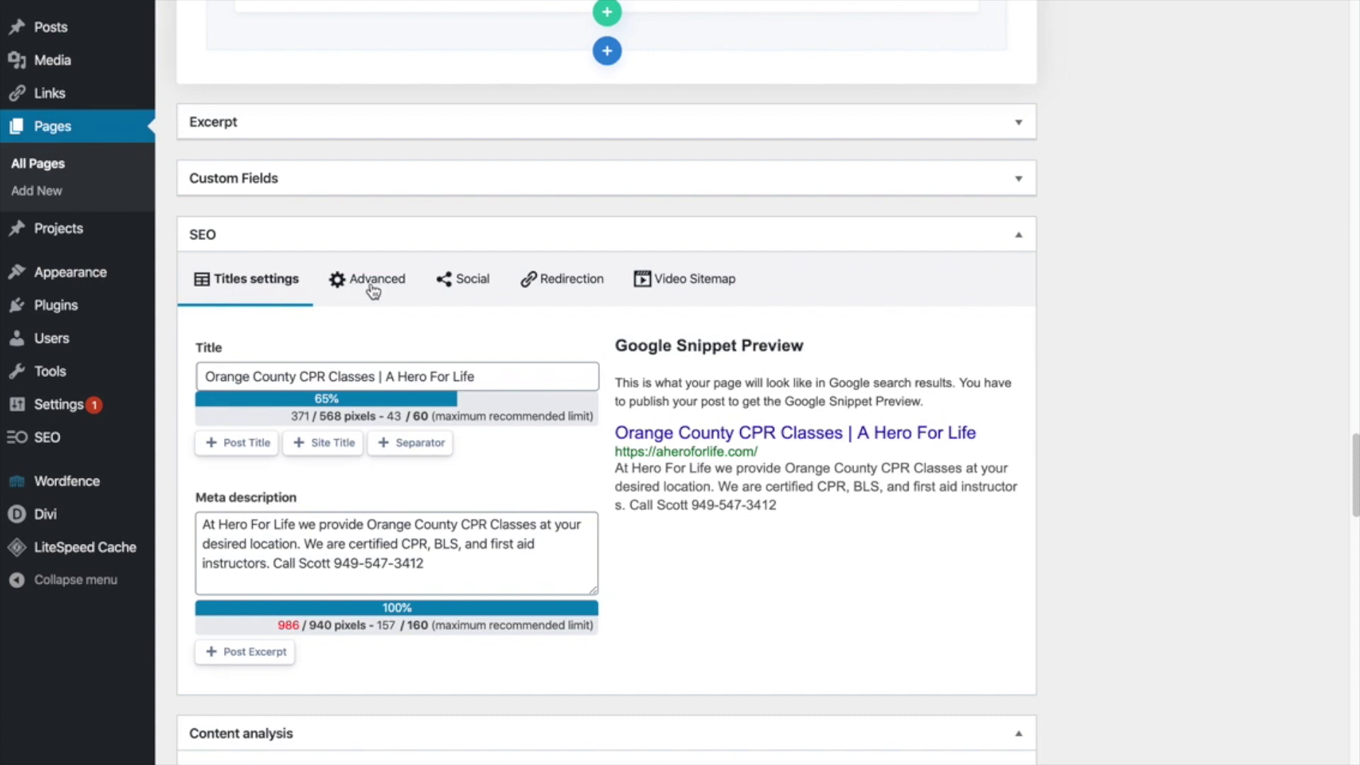
click(373, 284)
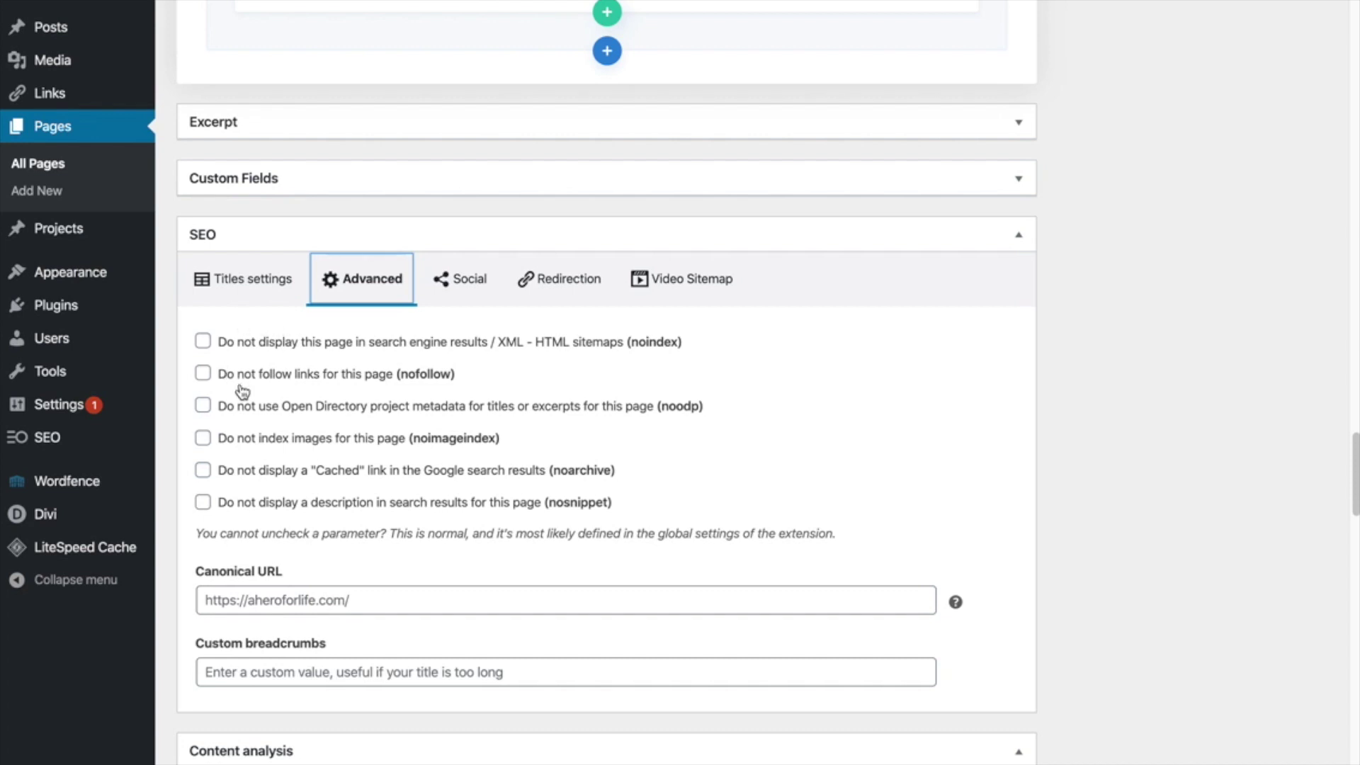
- Show the page's SEOPress Social settings with the prefilled Facebook title, description and thumbnail
click(448, 282)
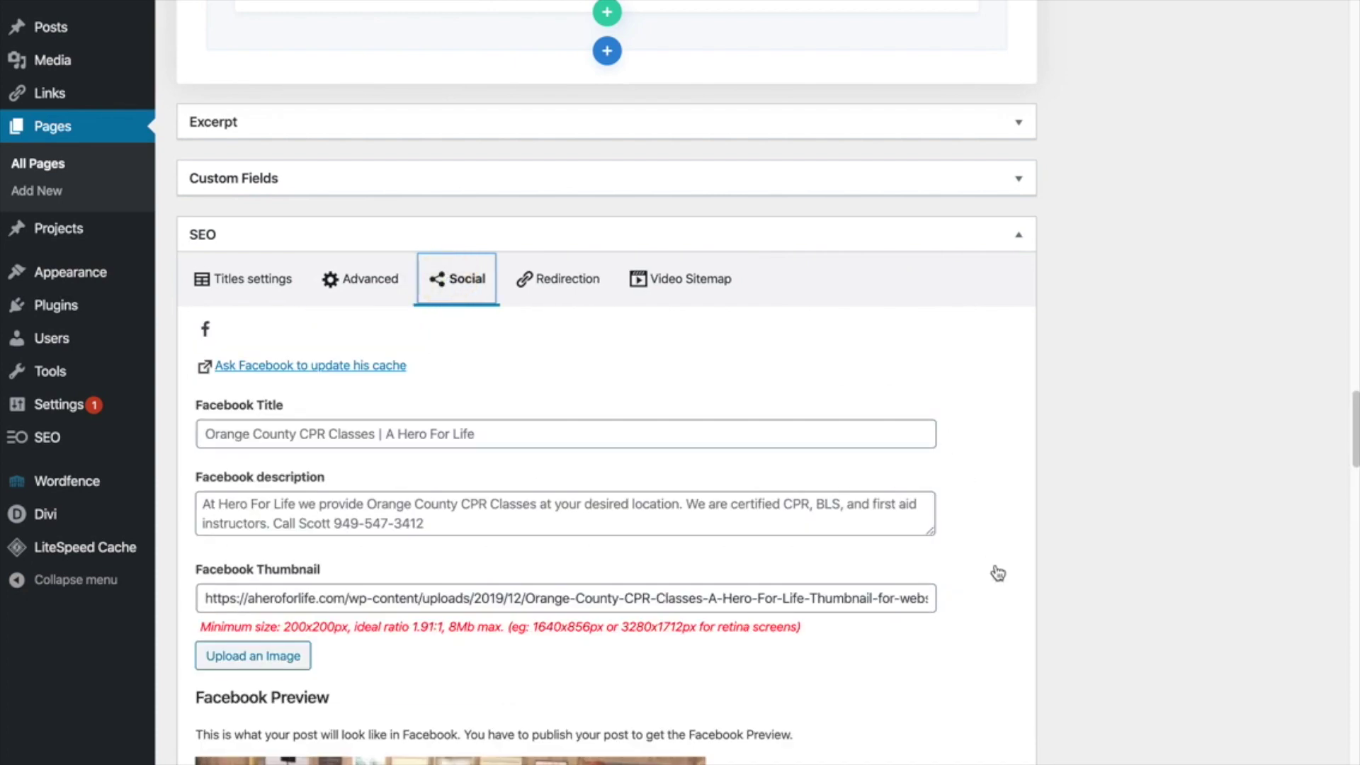
- Scroll through the Social tab to review the Facebook title, description, thumbnail and preview
scroll(995, 573, down, 3)
scroll(998, 573, down, 4)
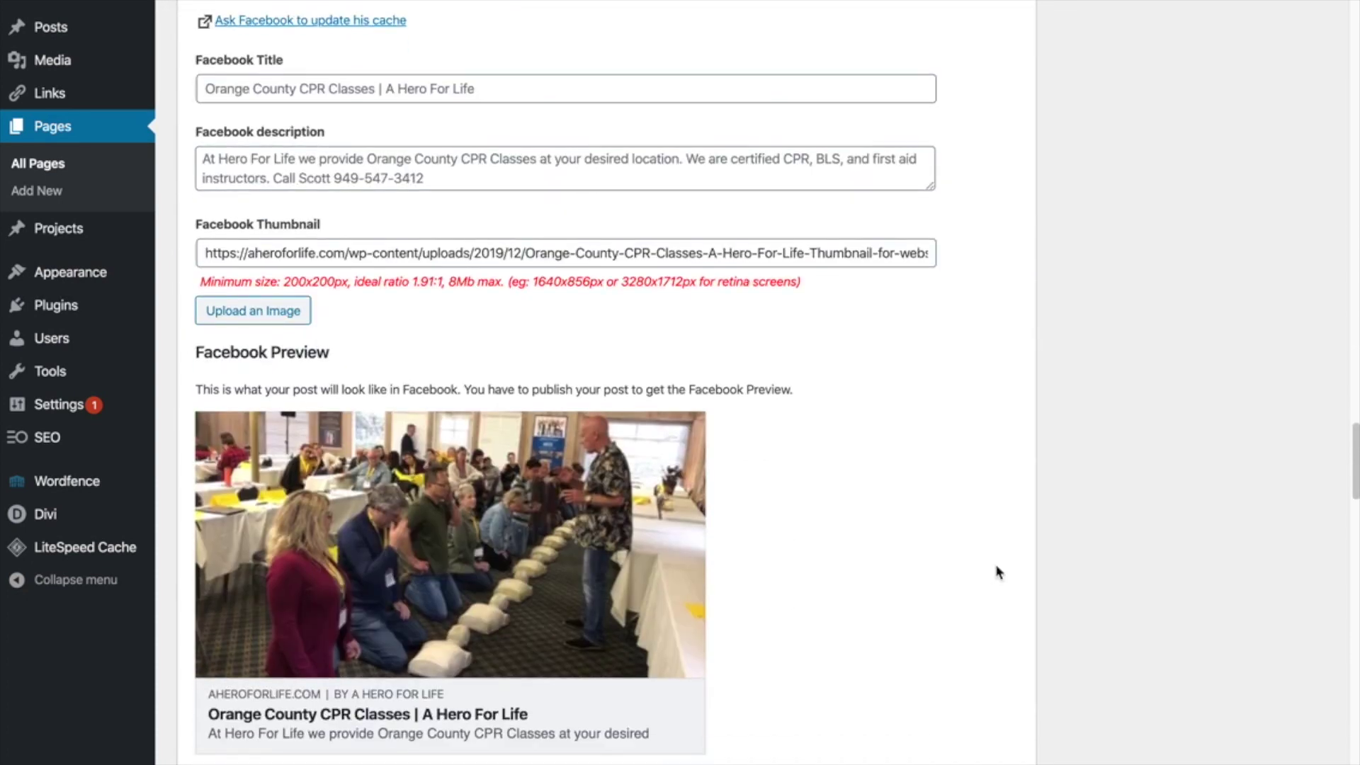
scroll(998, 572, up, 1)
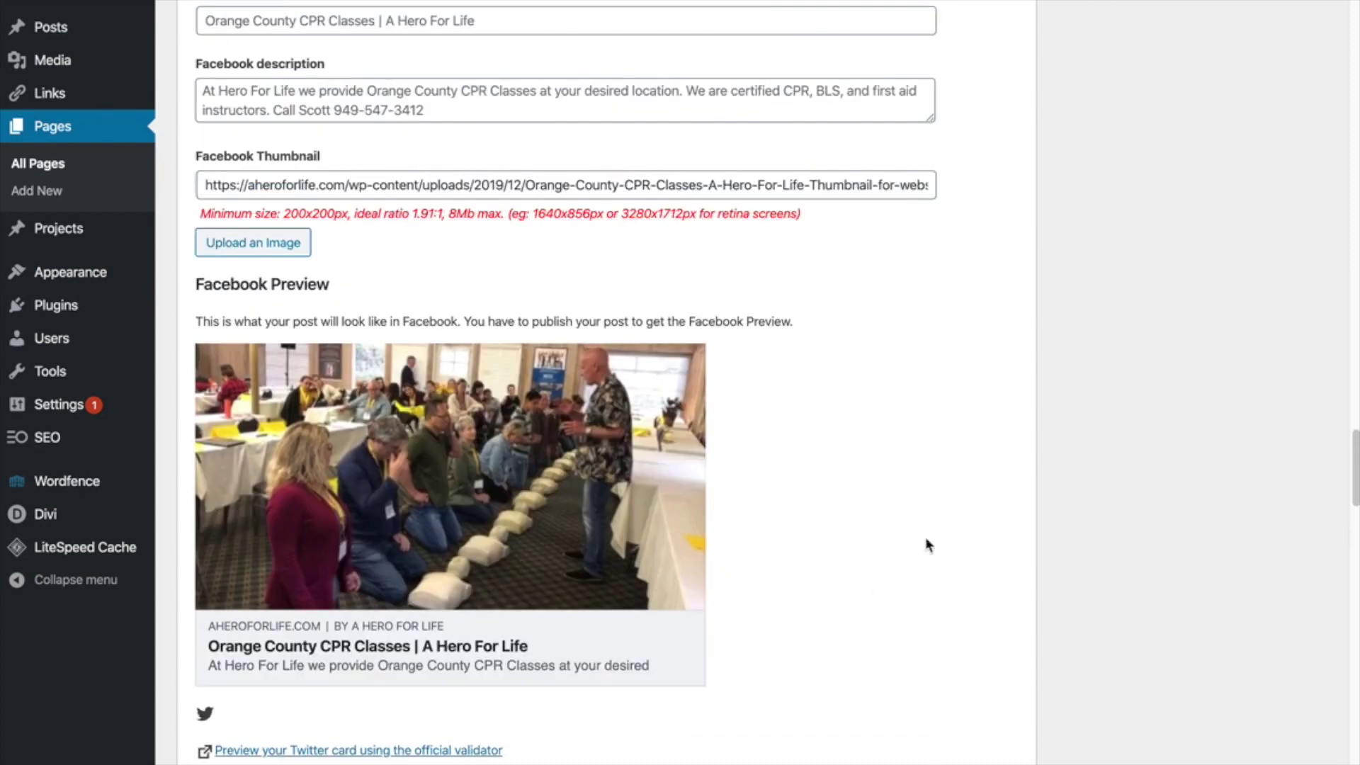
scroll(954, 572, down, 2)
scroll(954, 572, down, 6)
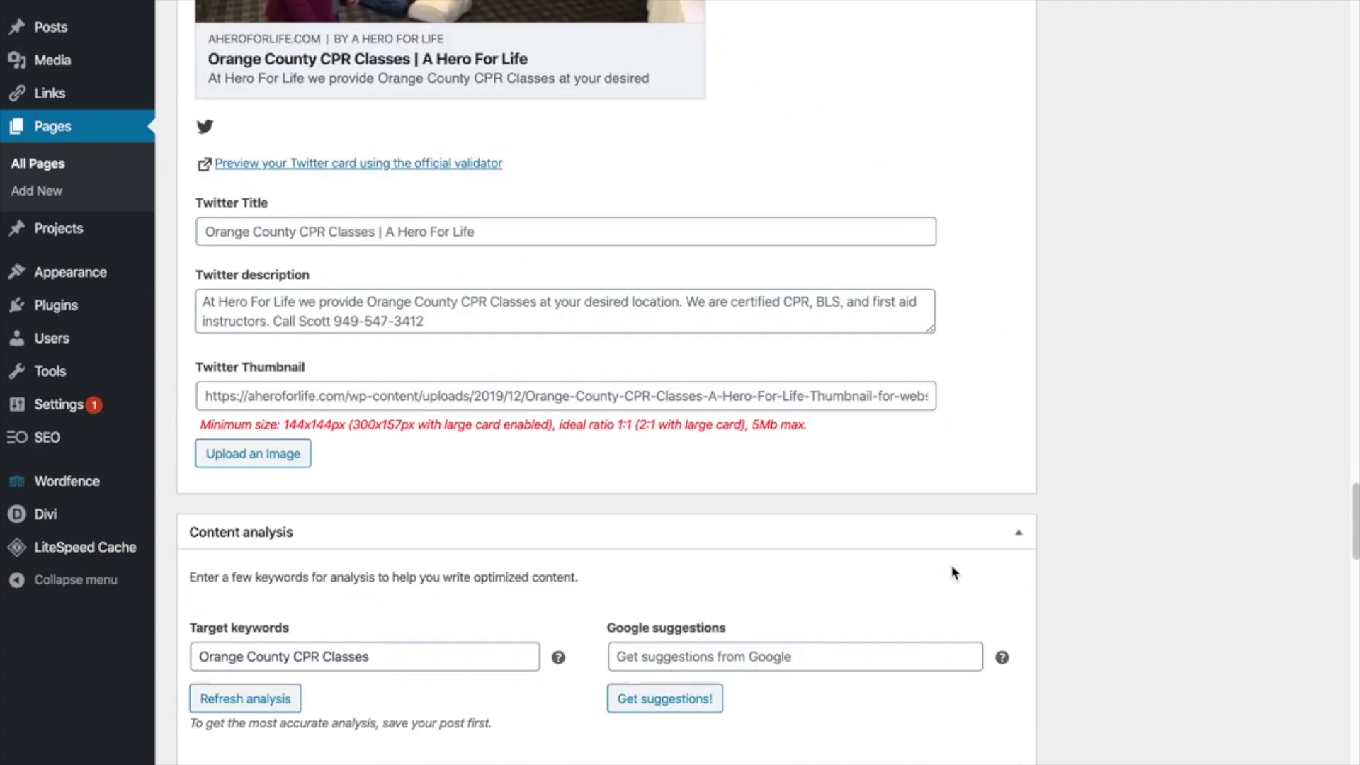
scroll(954, 573, up, 10)
scroll(954, 572, down, 3)
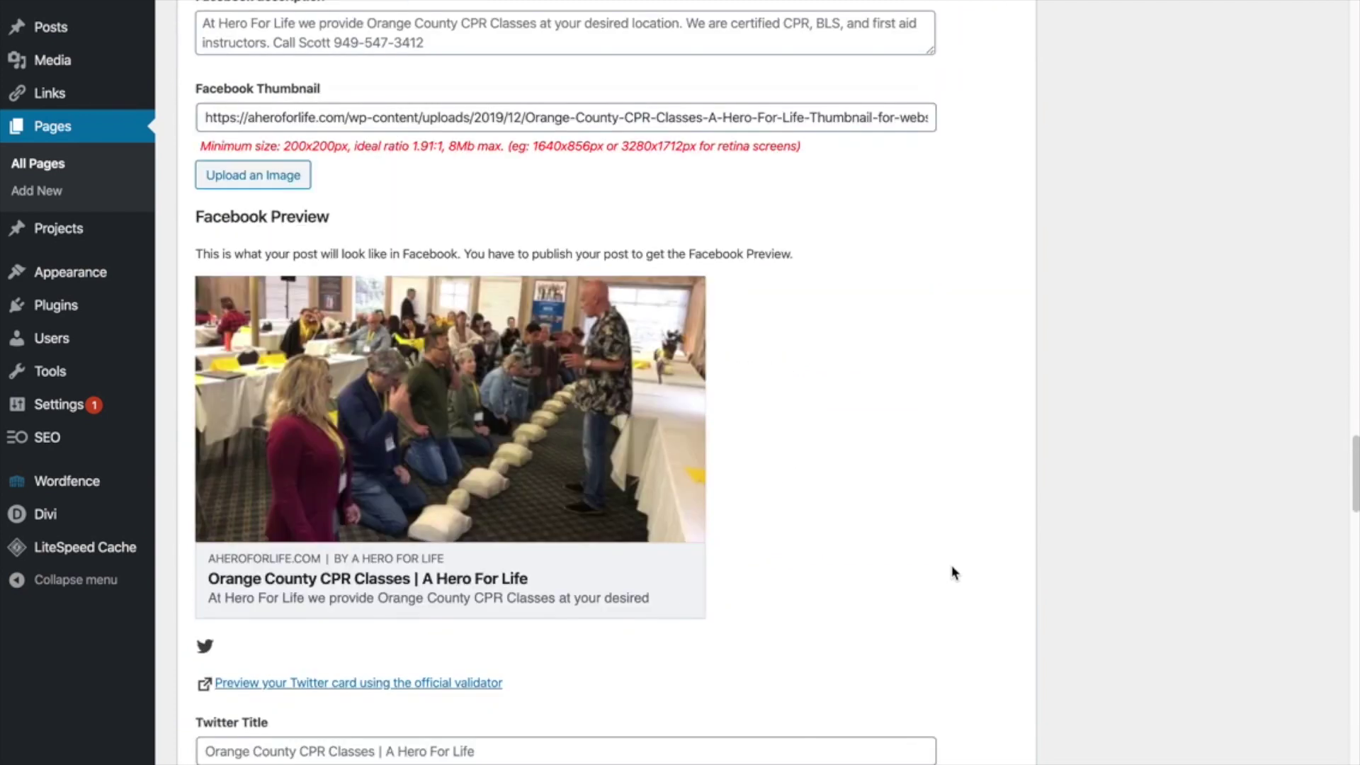
scroll(955, 572, up, 1)
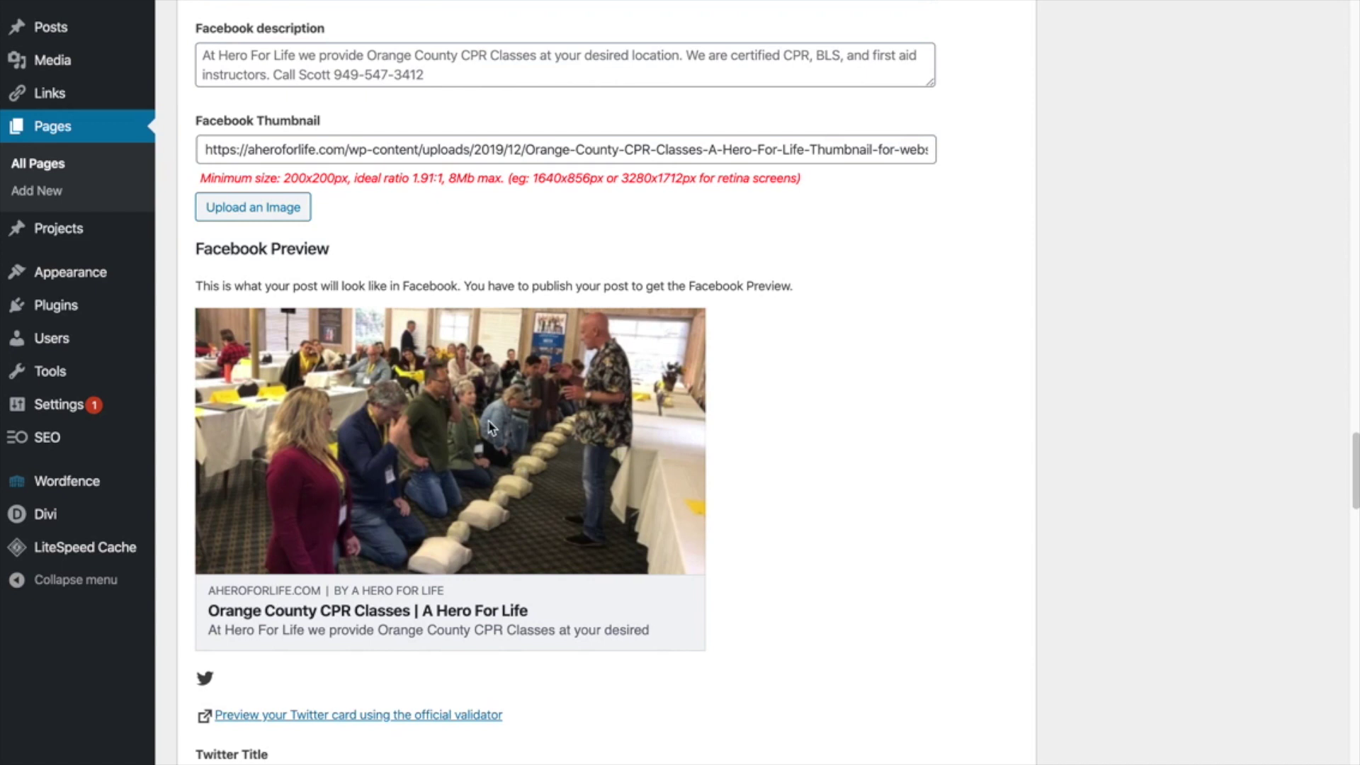
scroll(898, 367, up, 5)
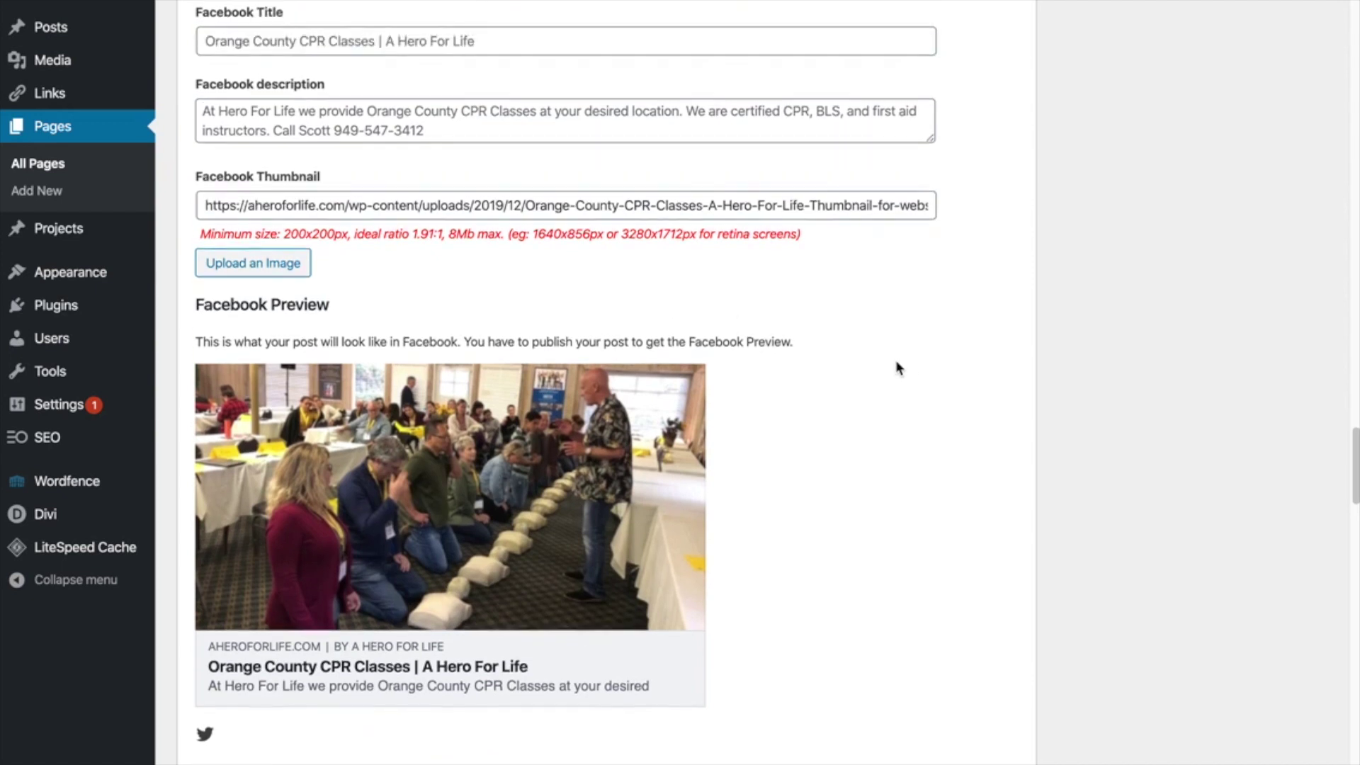
- Show the homepage's Redirection settings and focus the redirect URL field, leaving redirection disabled
click(527, 271)
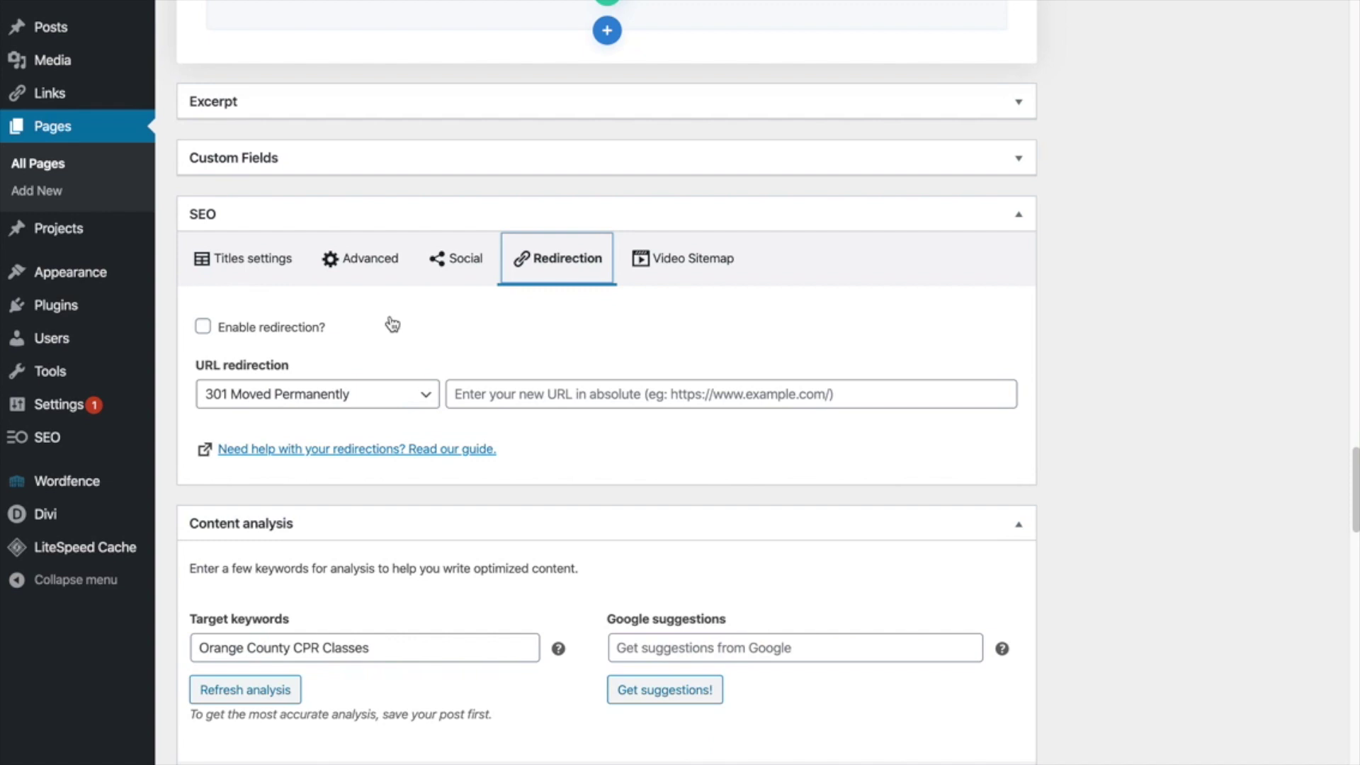
click(521, 403)
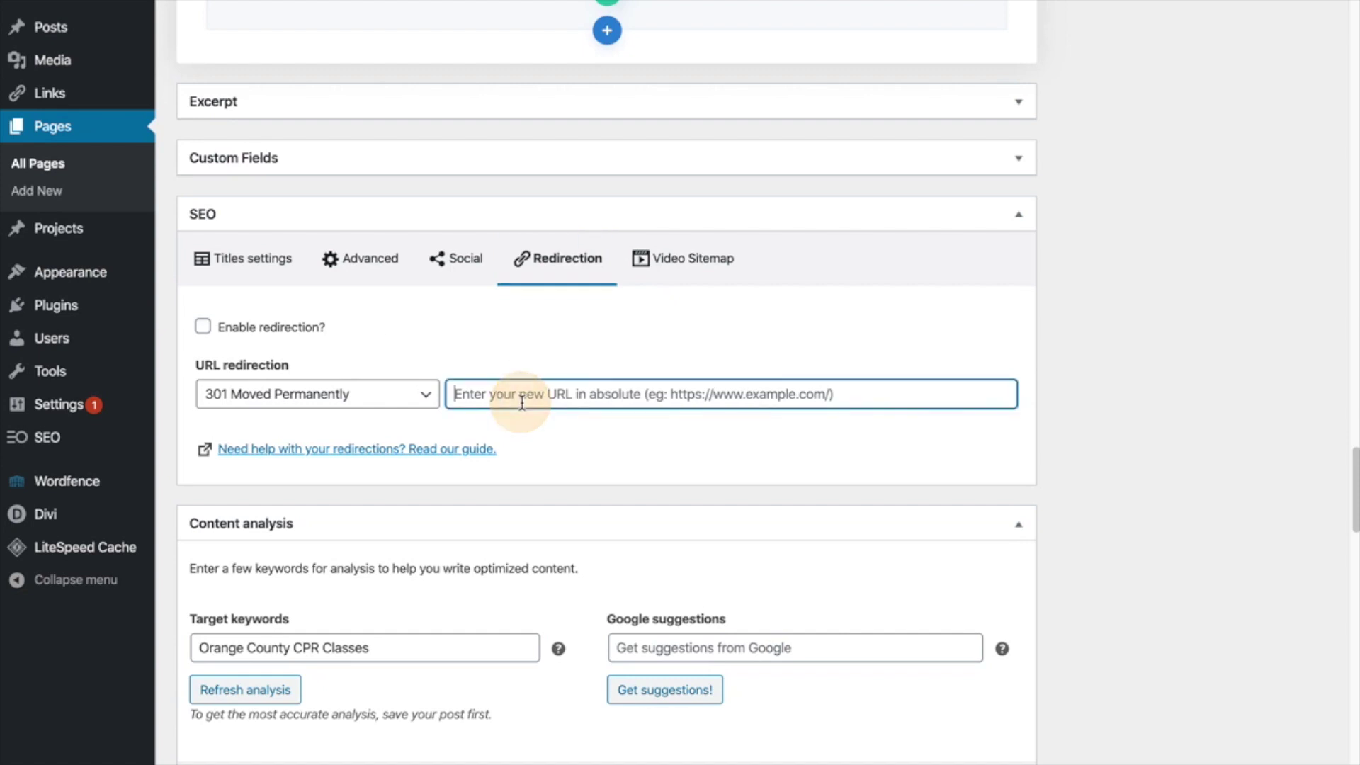
click(666, 263)
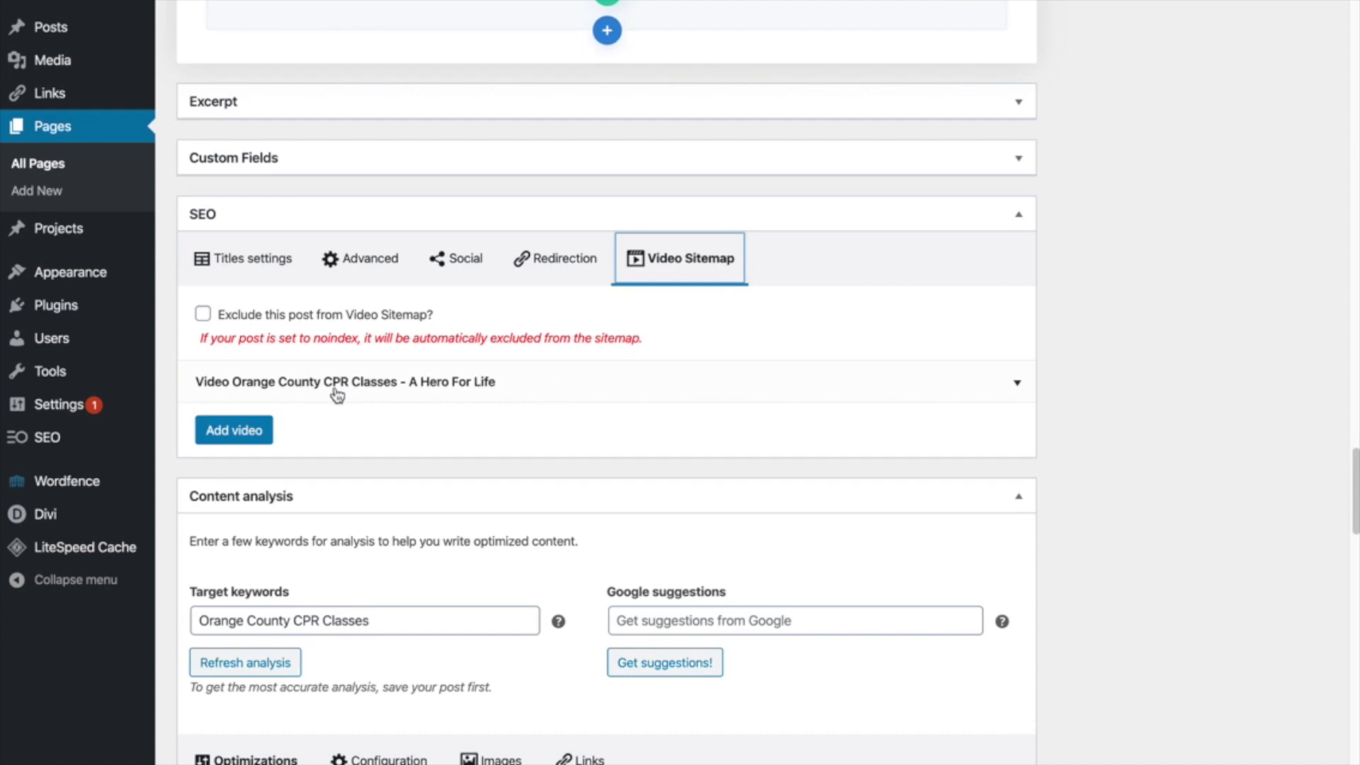
- Expand the 'Orange County CPR Classes' video entry and review its YouTube URL and title keyword
click(253, 389)
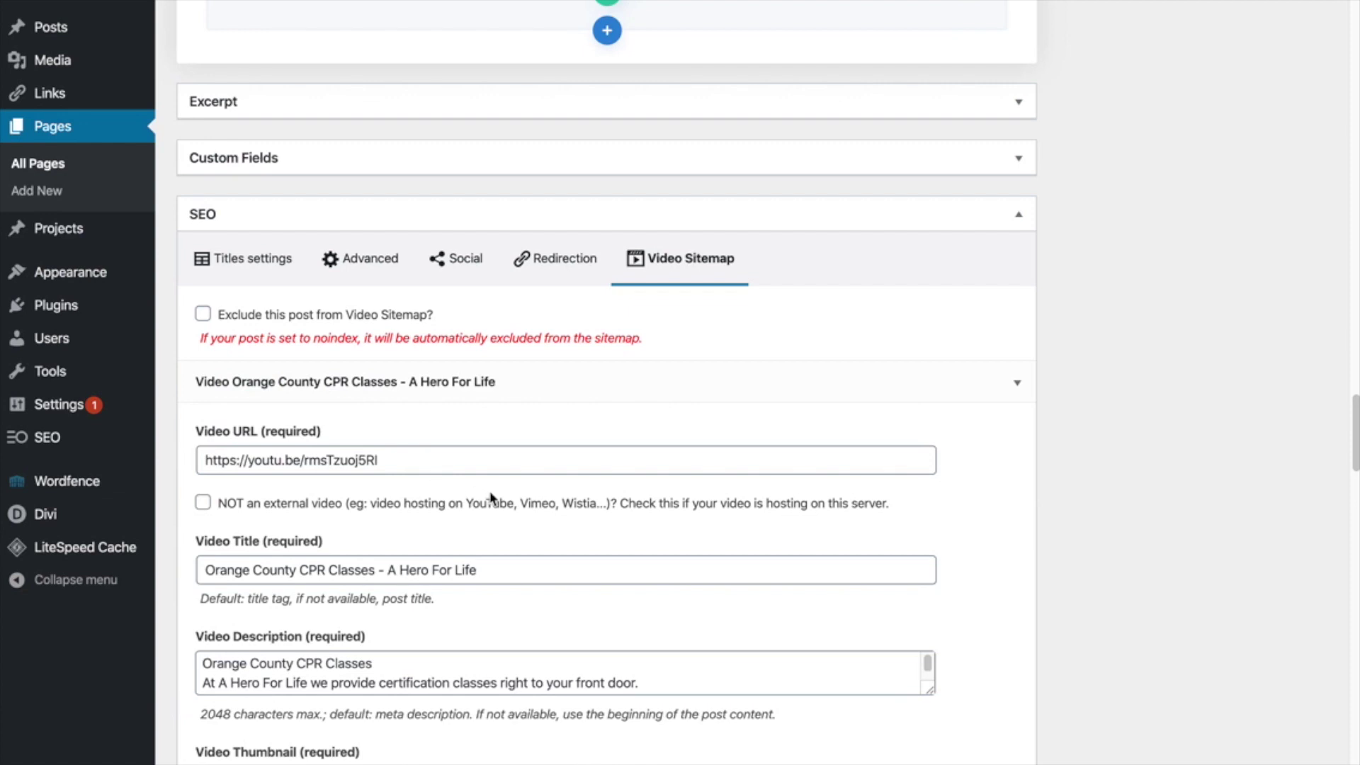
scroll(491, 498, down, 1)
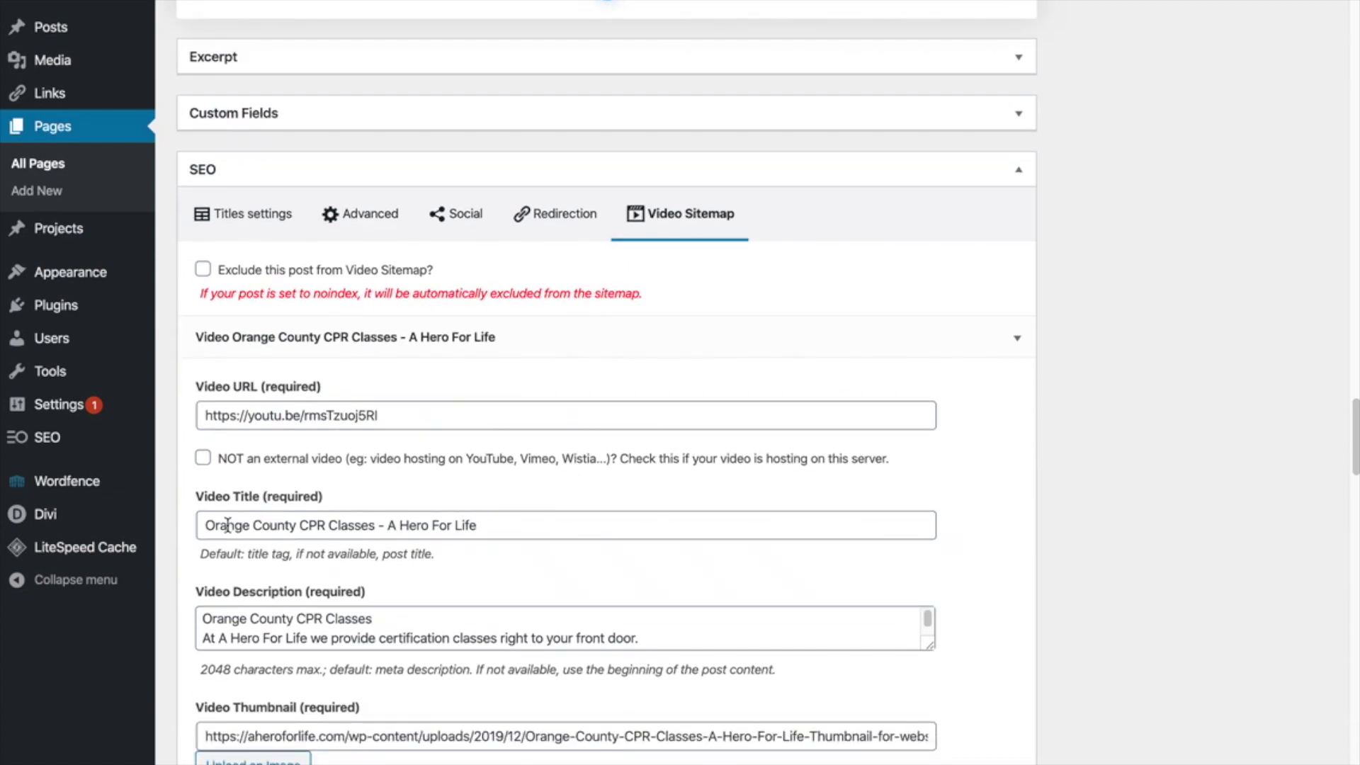
drag(204, 525, 373, 525)
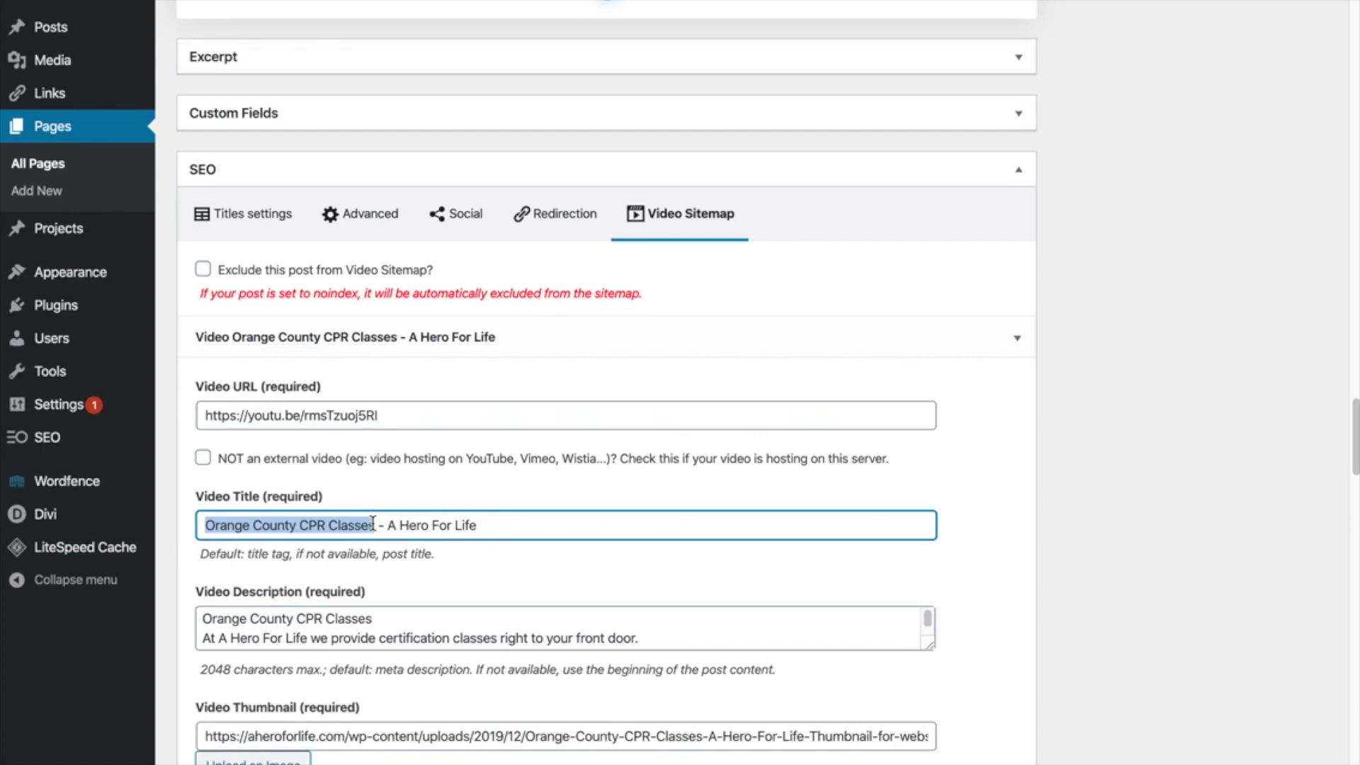
scroll(182, 471, down, 1)
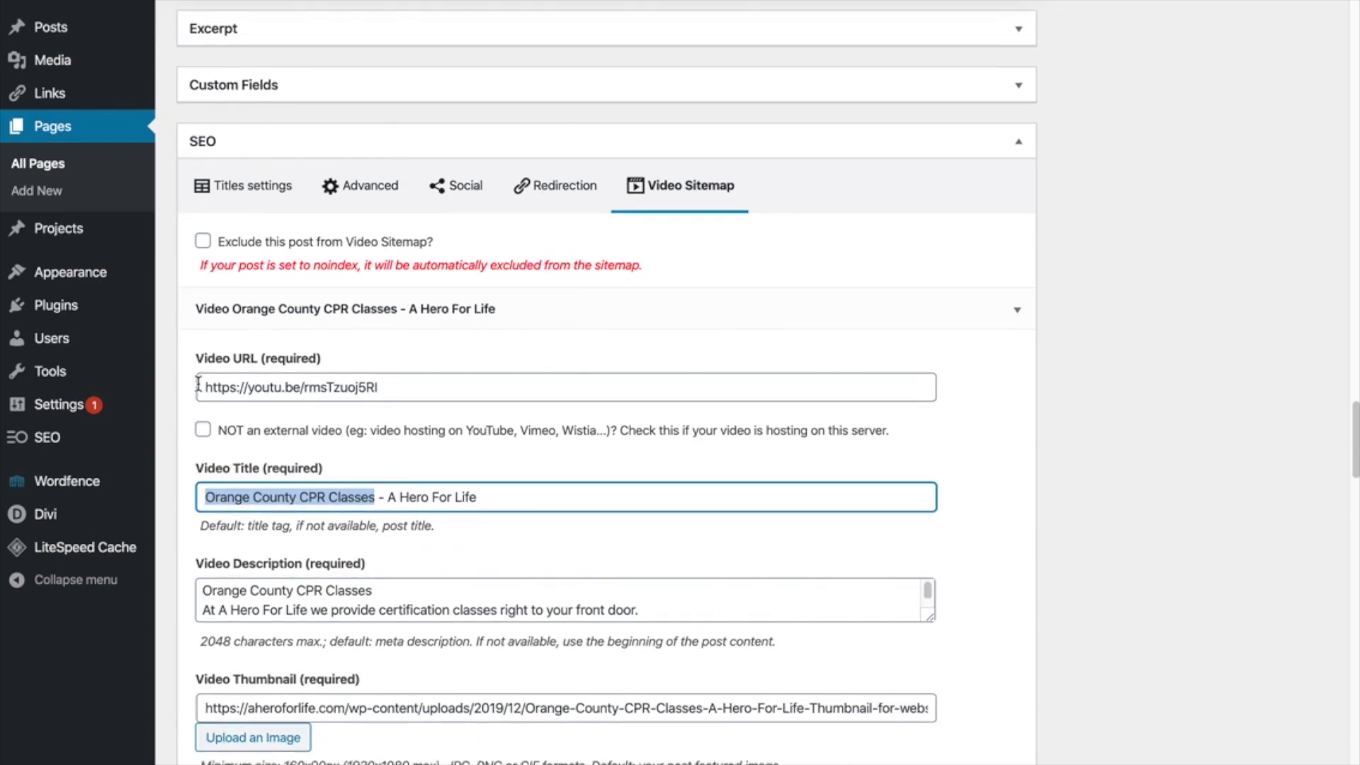
click(203, 388)
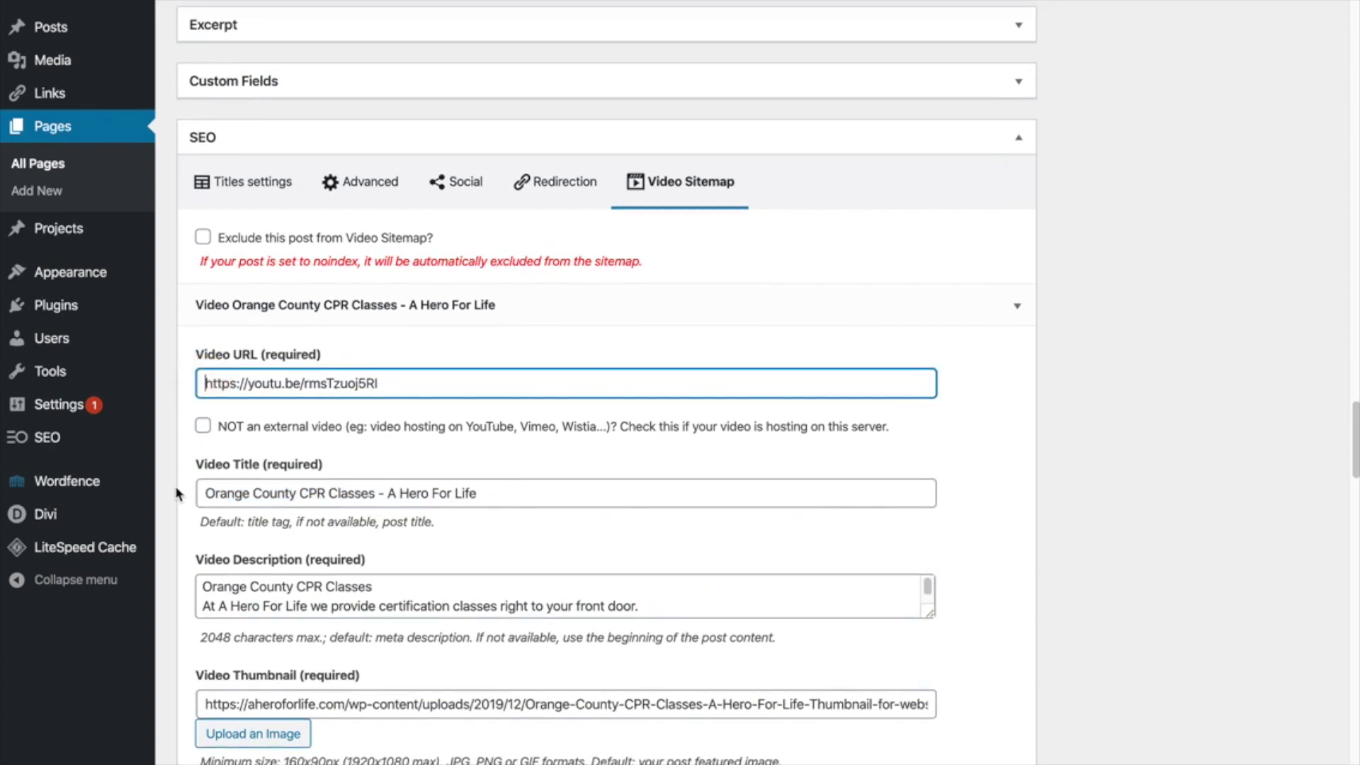
scroll(177, 494, down, 3)
click(207, 391)
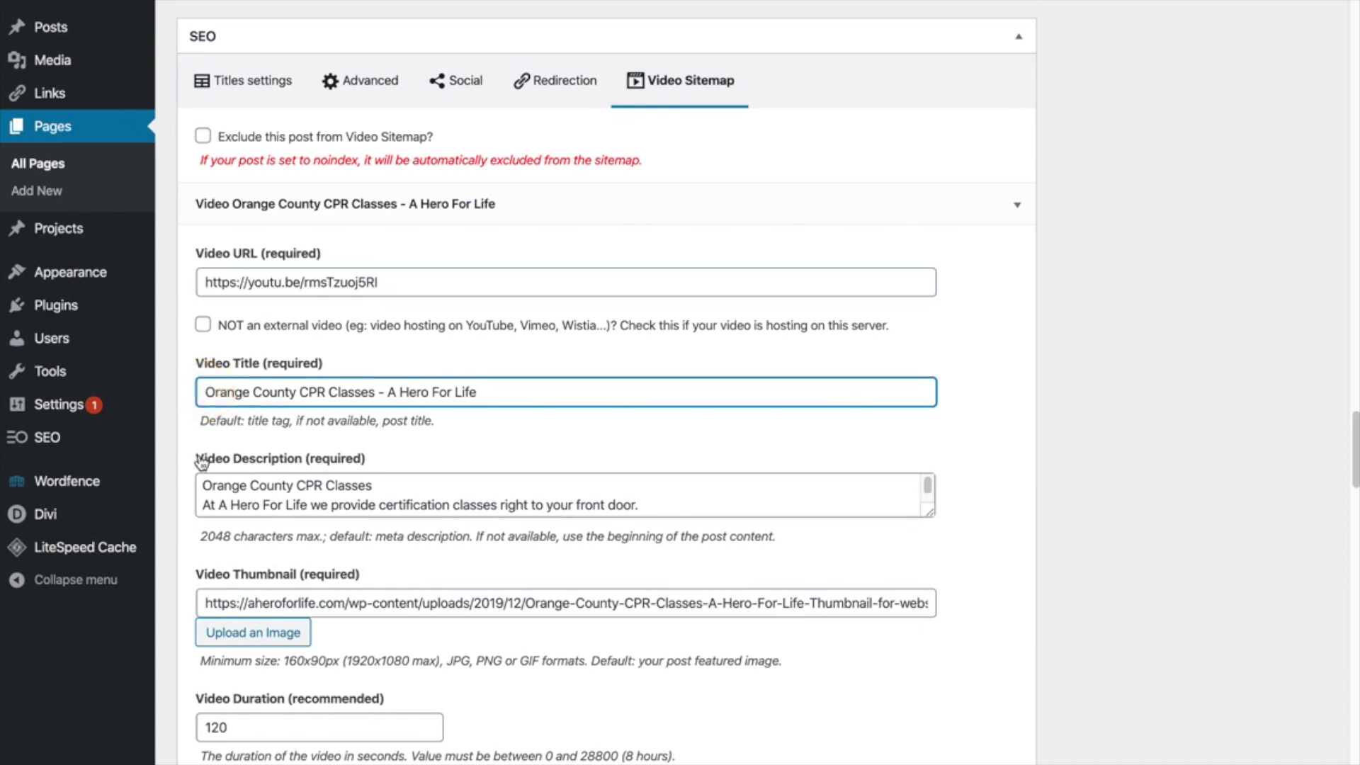
click(201, 484)
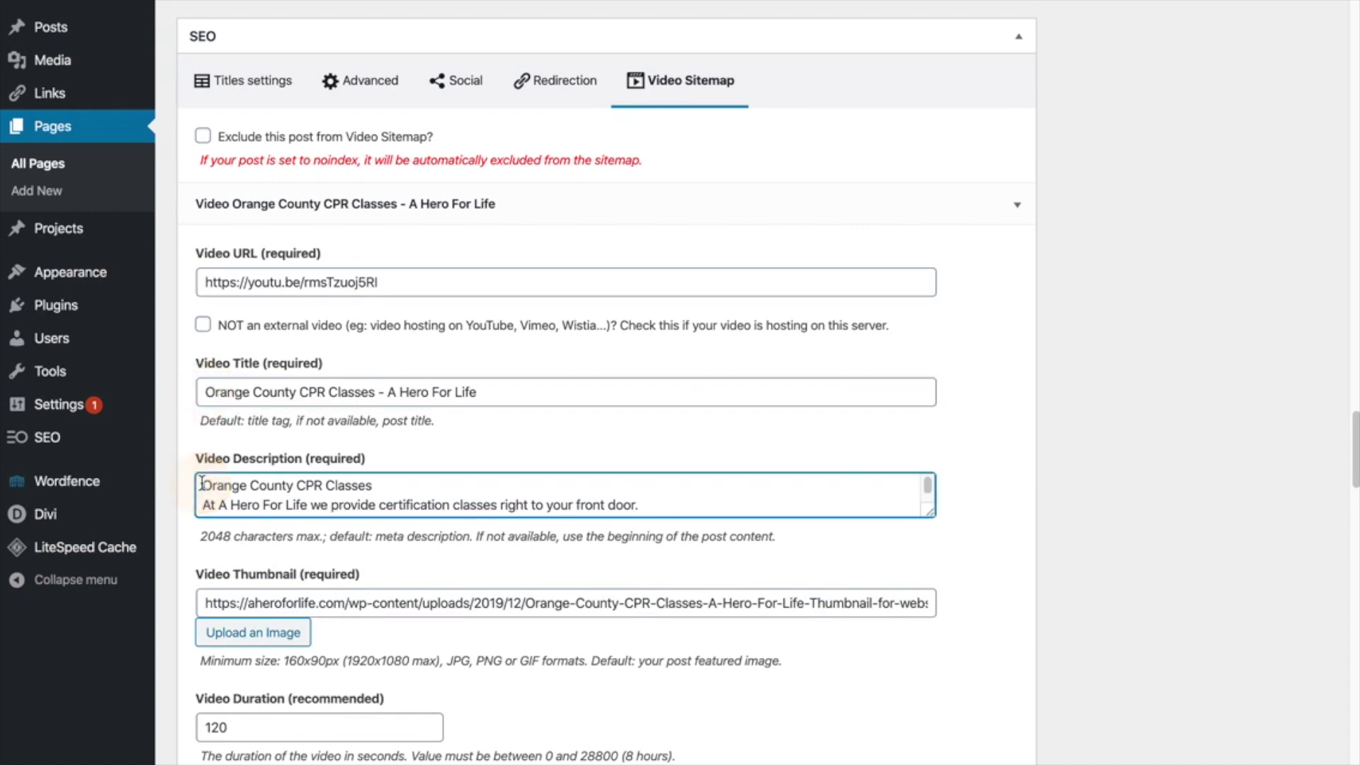
scroll(187, 567, down, 7)
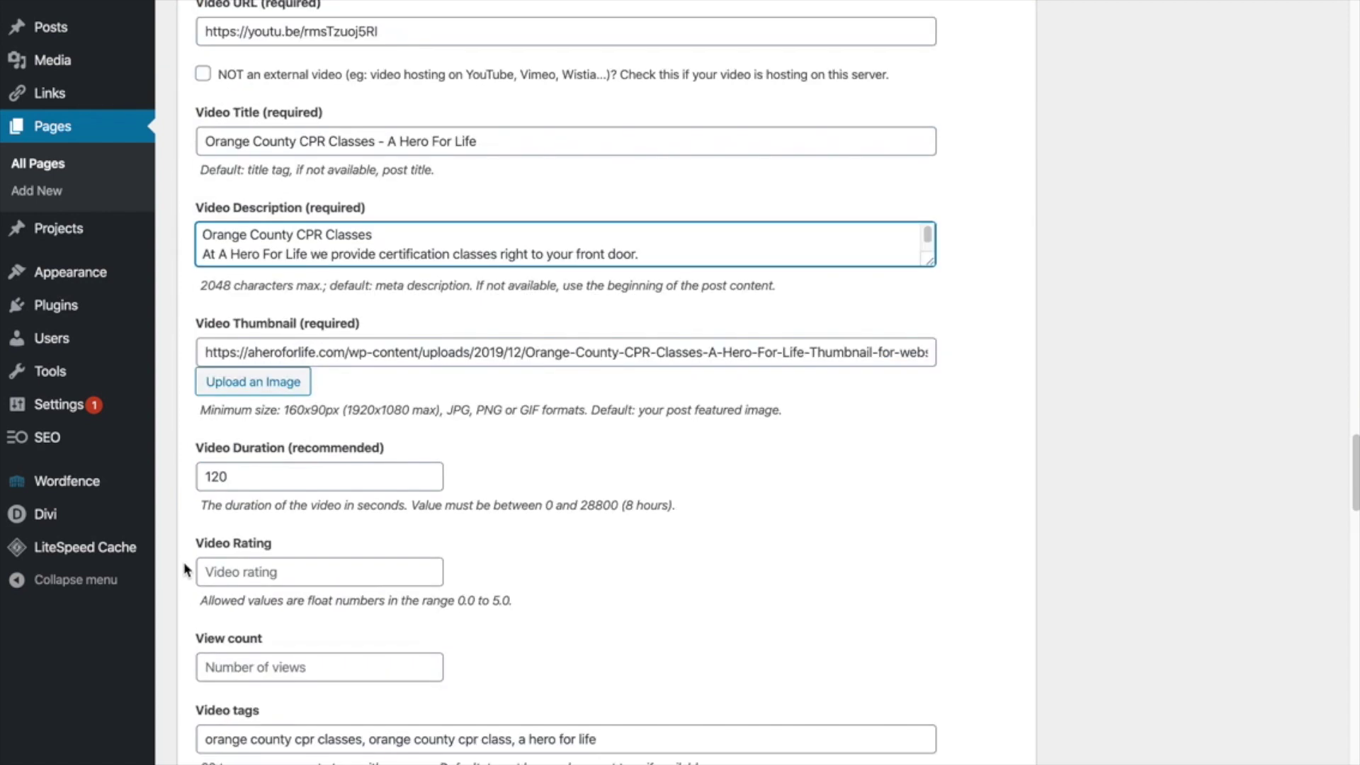
click(207, 350)
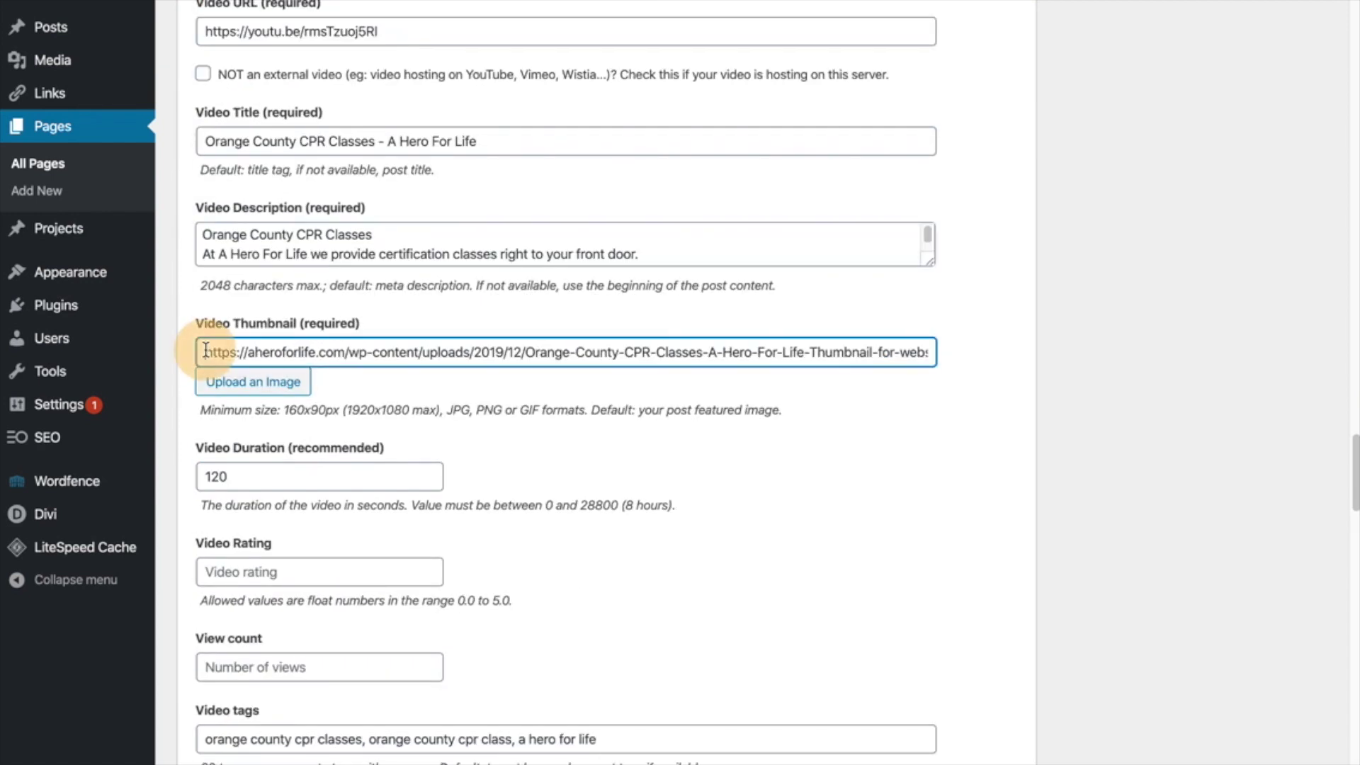
drag(282, 415, 454, 415)
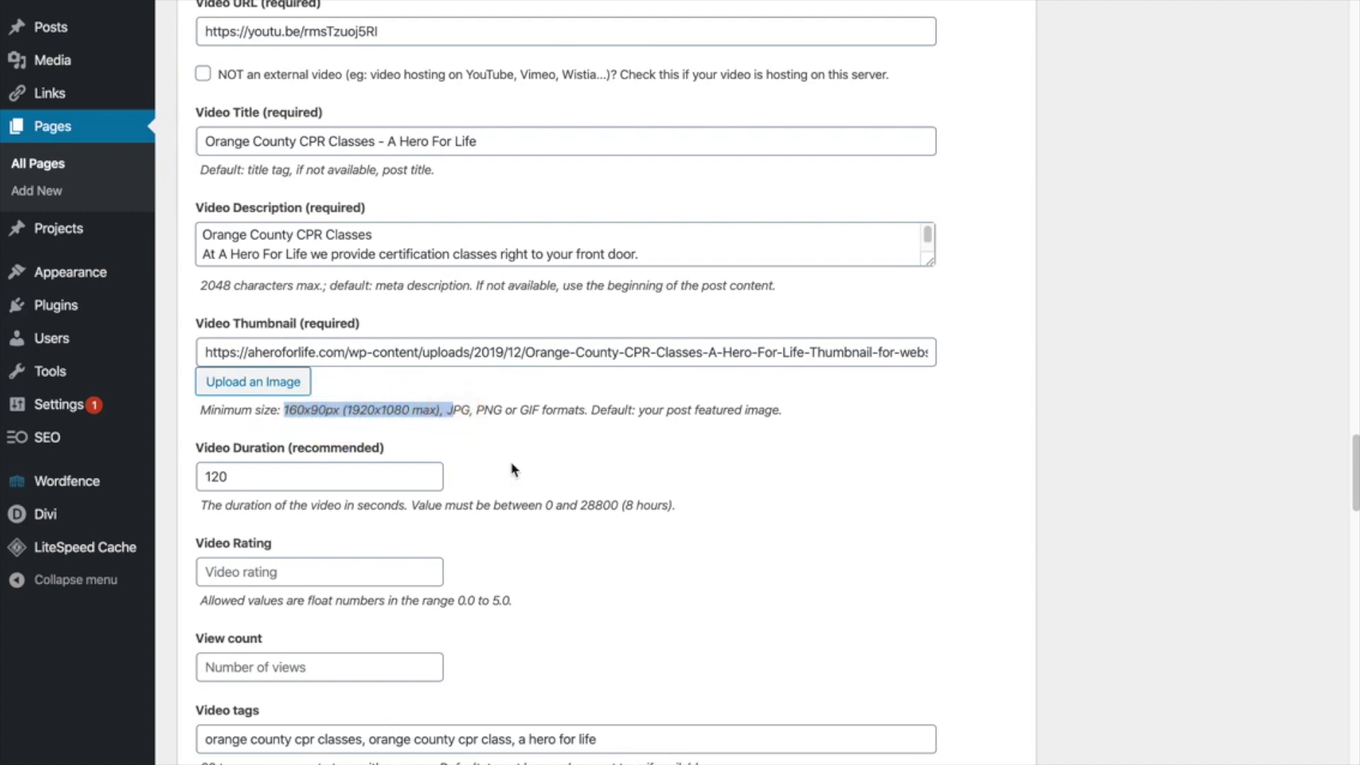
click(514, 470)
scroll(503, 467, down, 1)
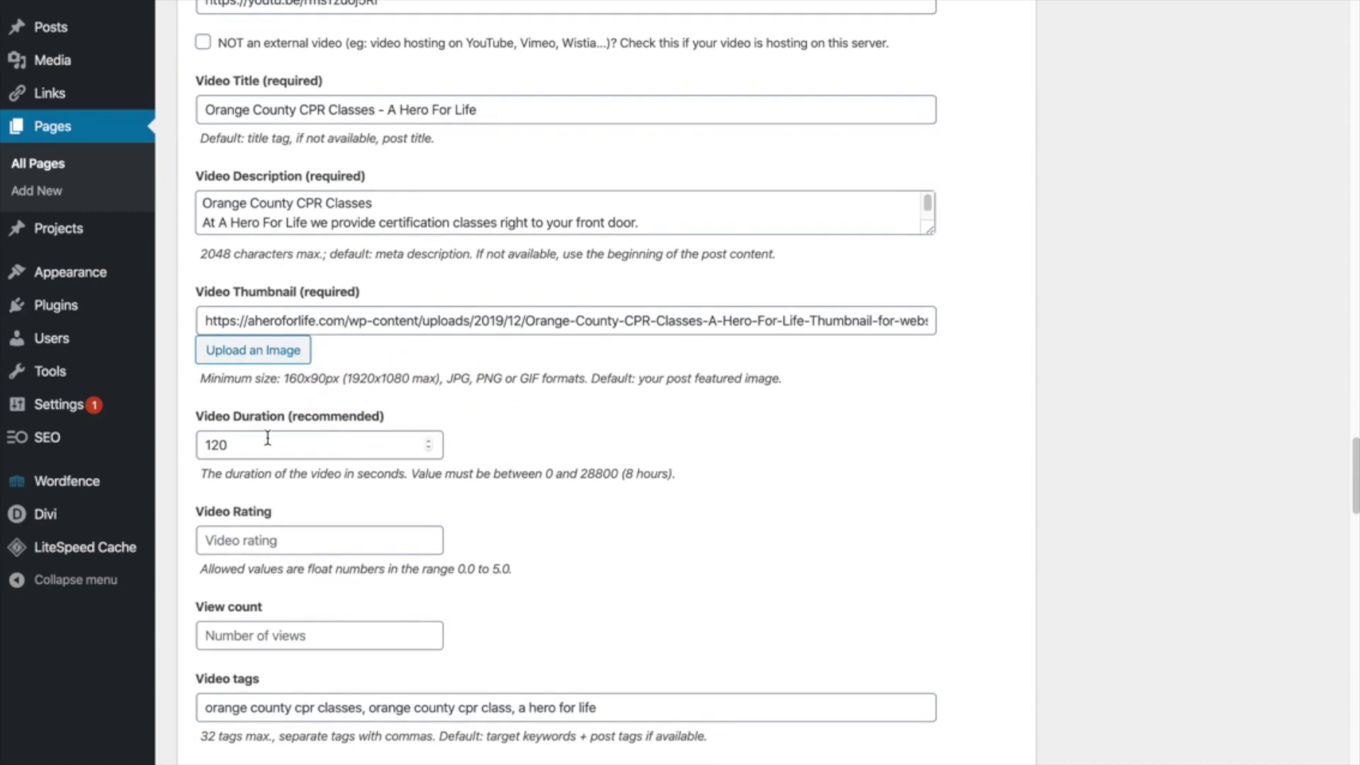
click(228, 445)
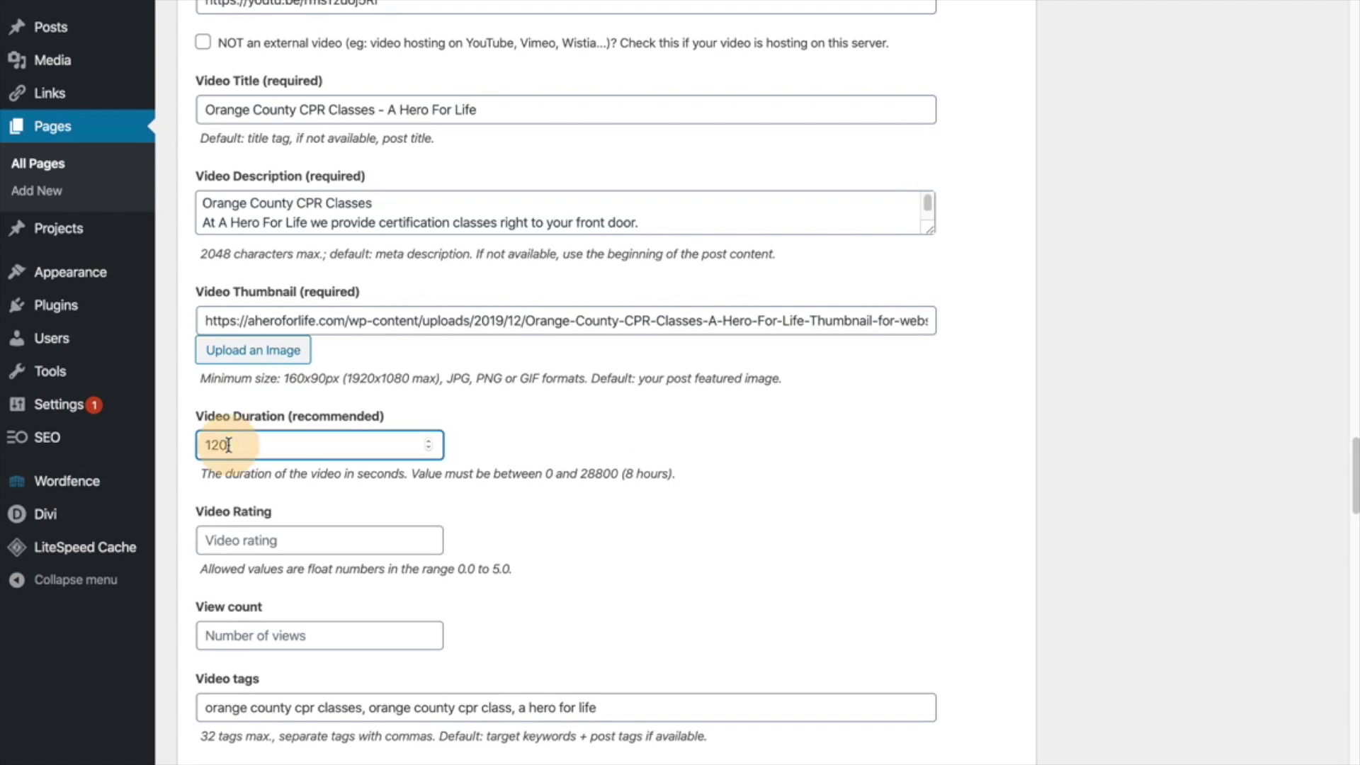
scroll(584, 576, down, 1)
scroll(584, 576, down, 3)
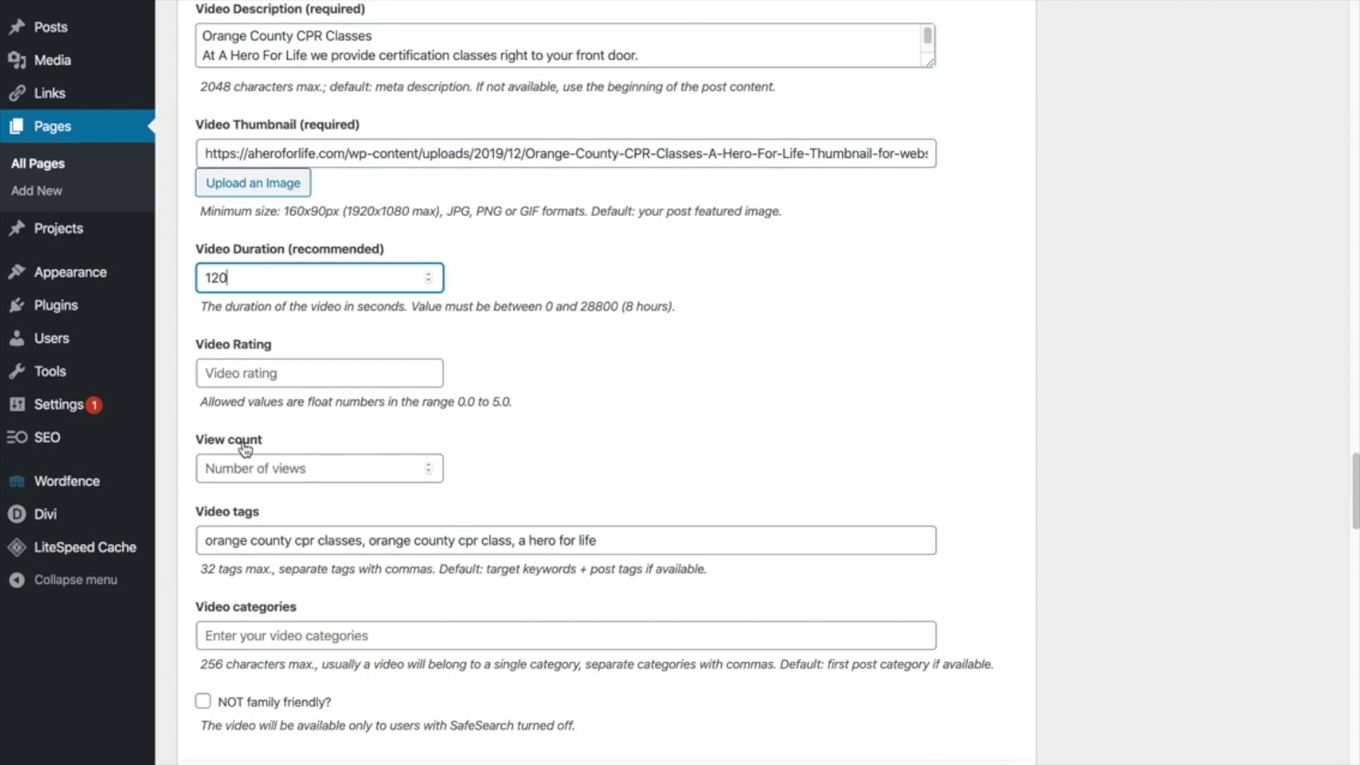
click(194, 542)
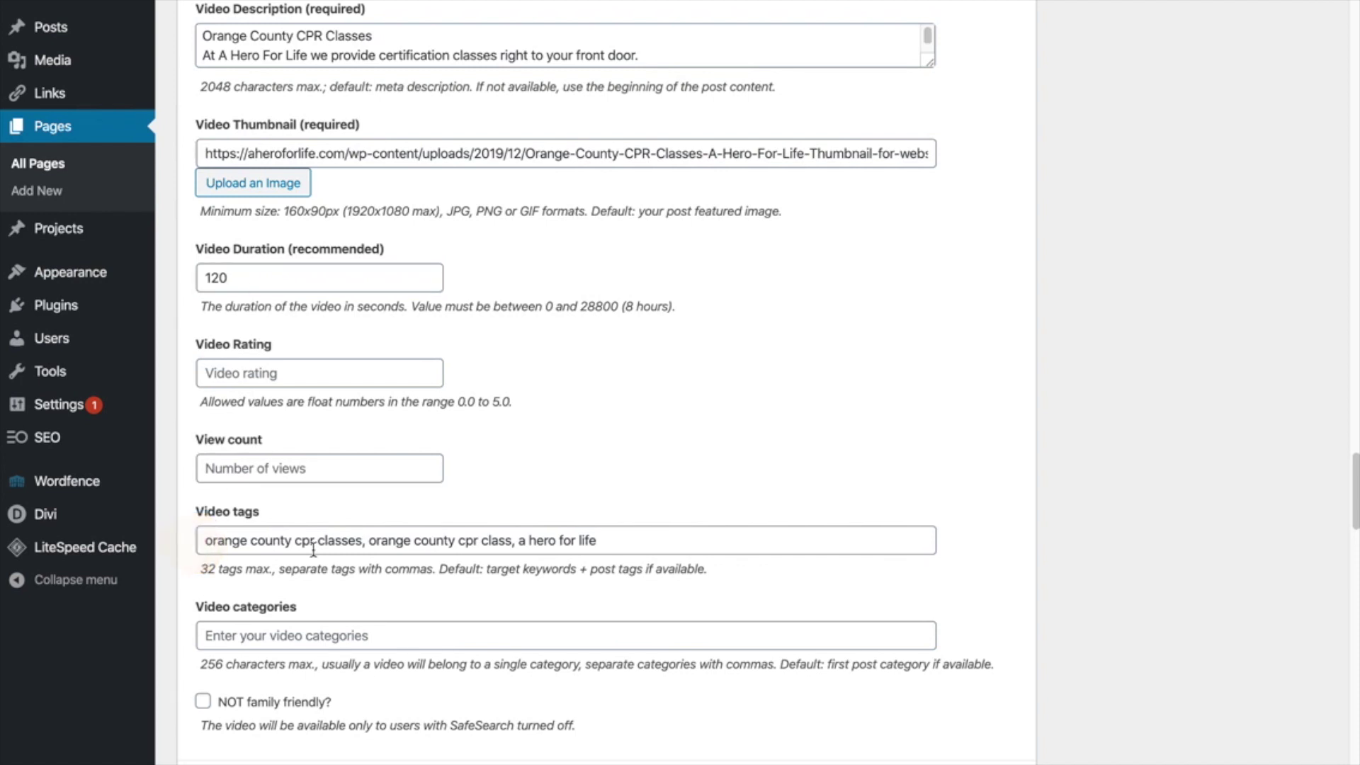
click(516, 543)
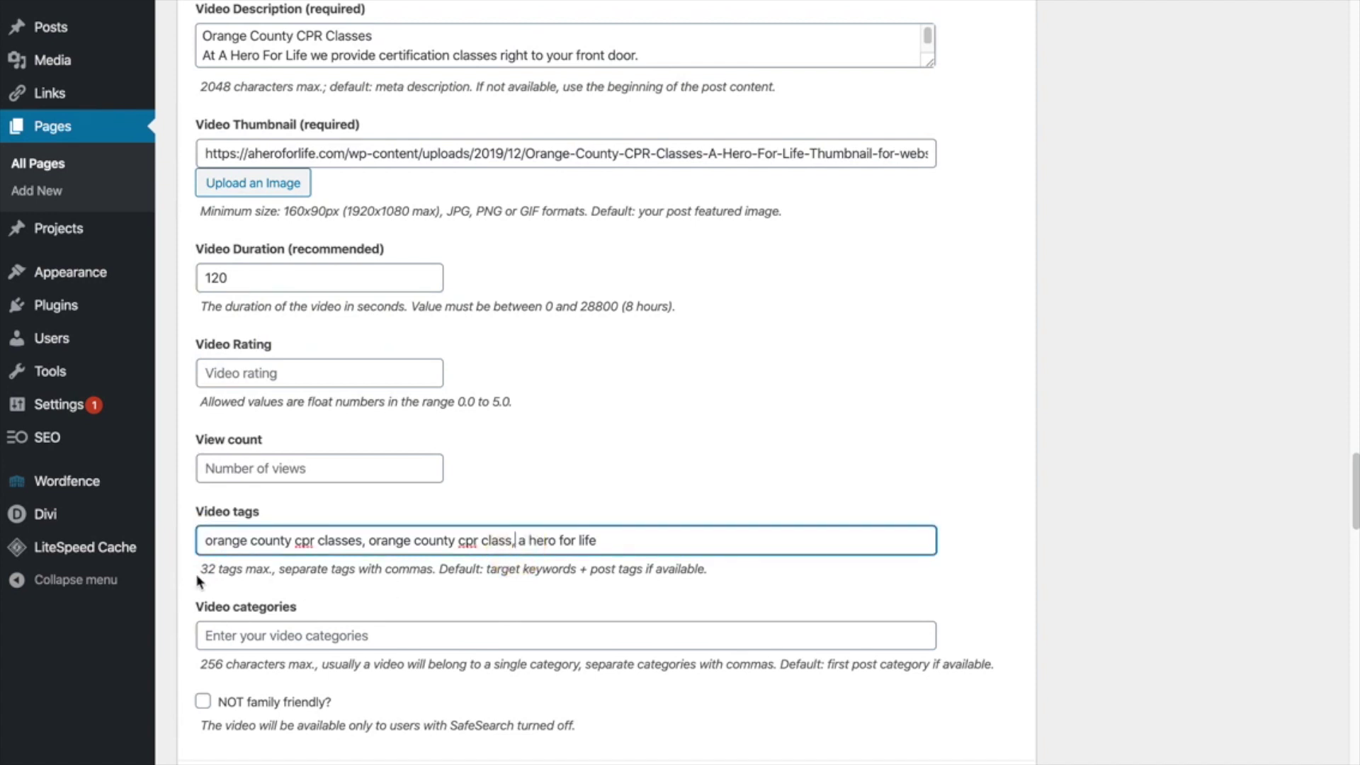
scroll(197, 581, down, 1)
scroll(197, 578, up, 7)
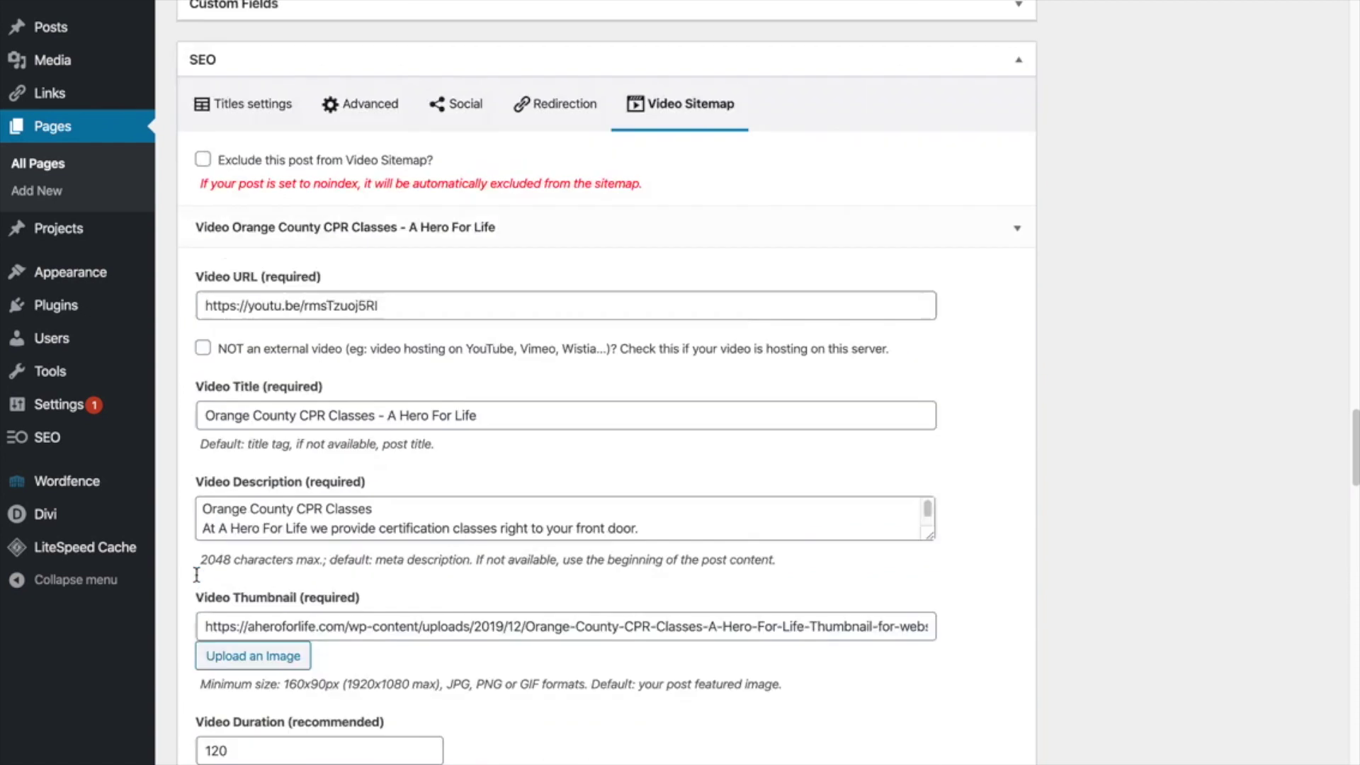
- Update the Orange County CPR Classes page from the Publish box to save its SEO settings
scroll(197, 575, up, 3)
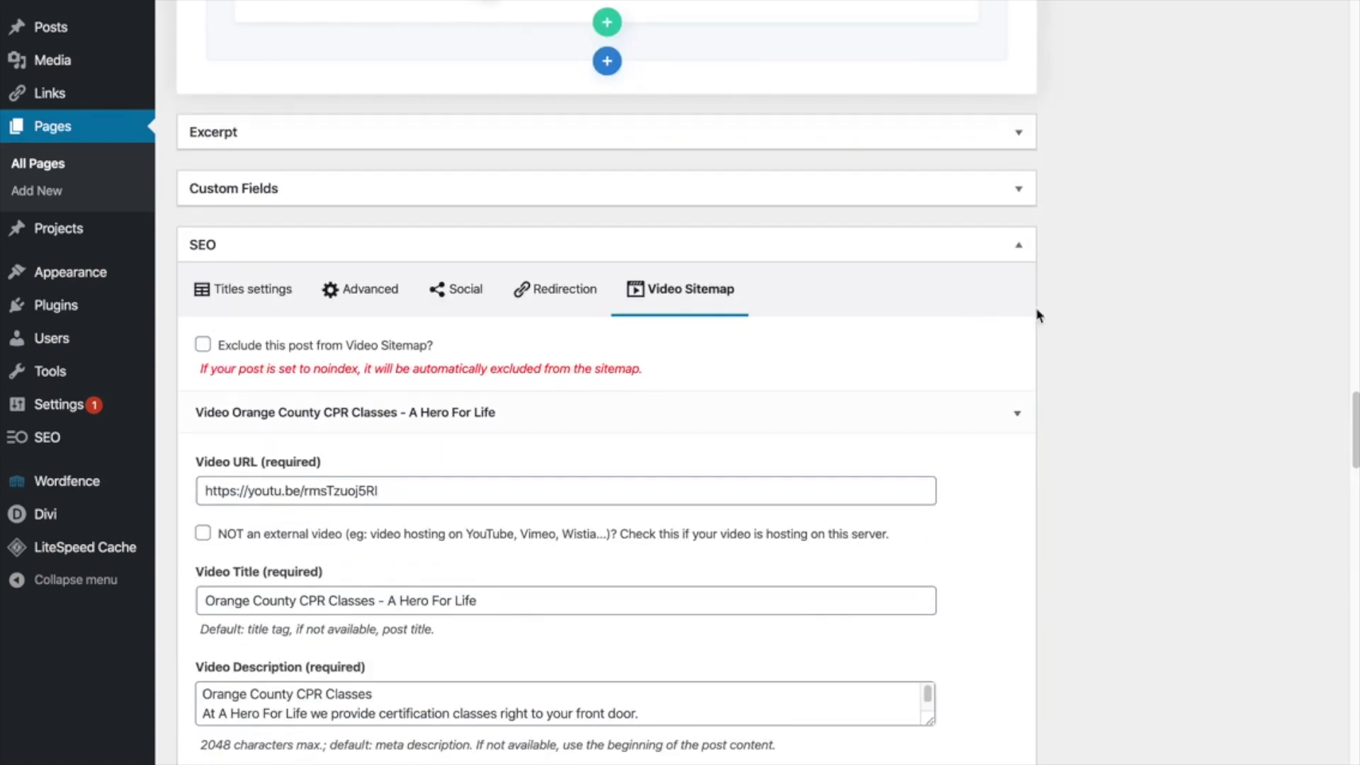
scroll(1090, 247, up, 15)
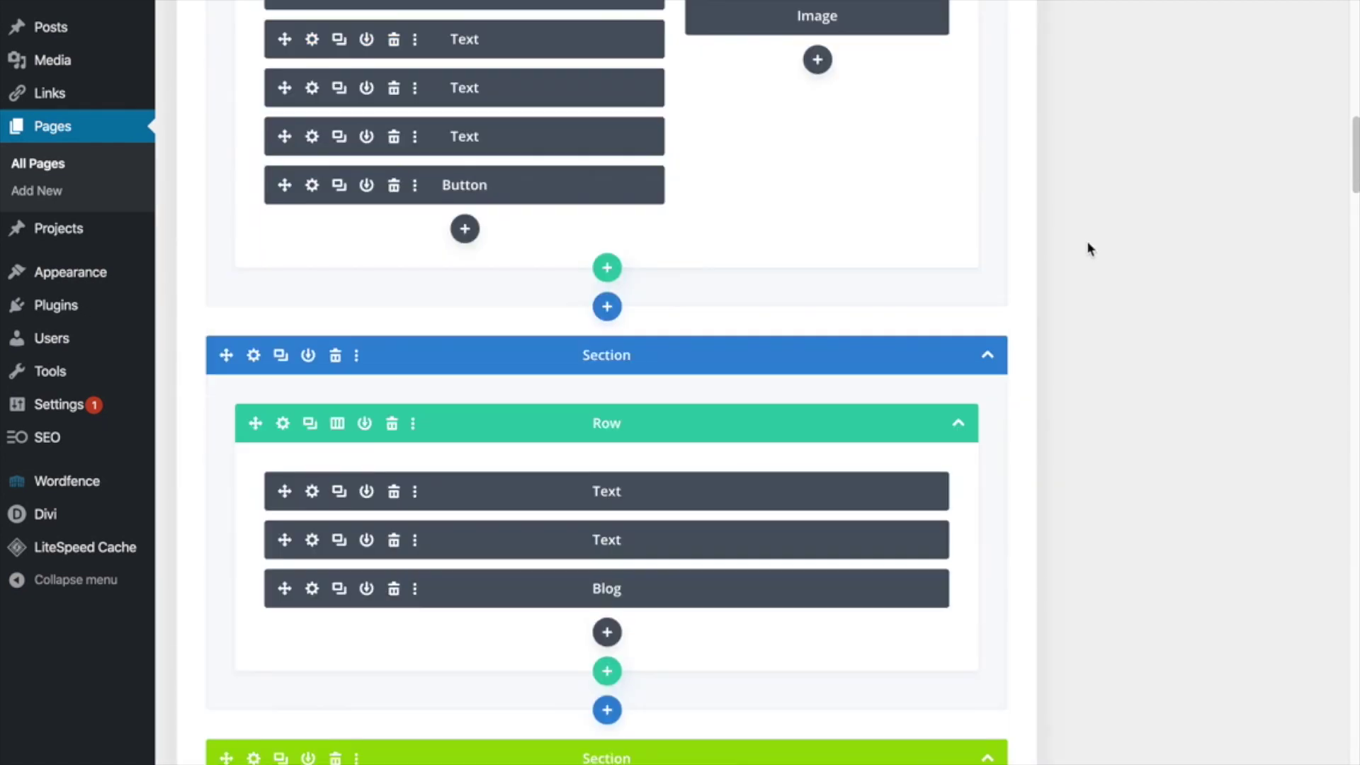
scroll(1088, 249, up, 5)
scroll(1087, 248, up, 8)
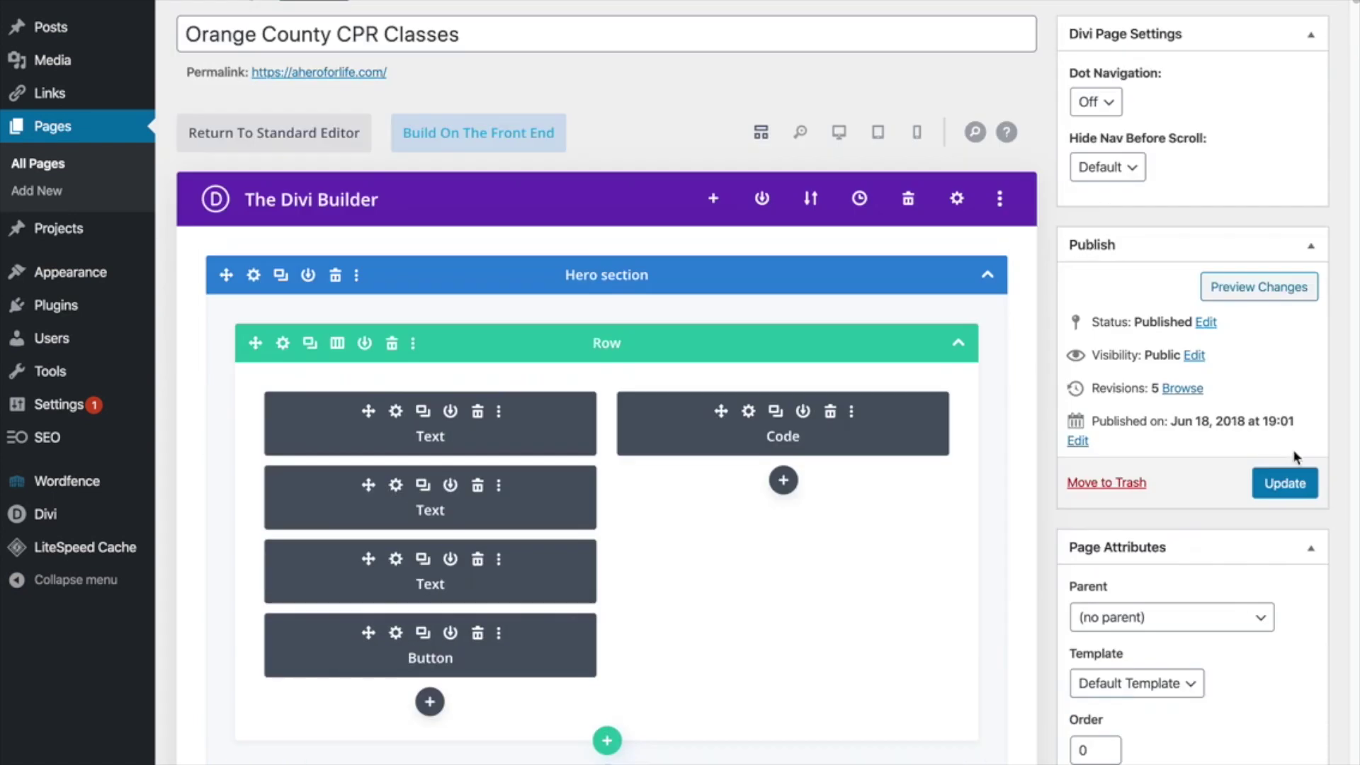
click(1310, 483)
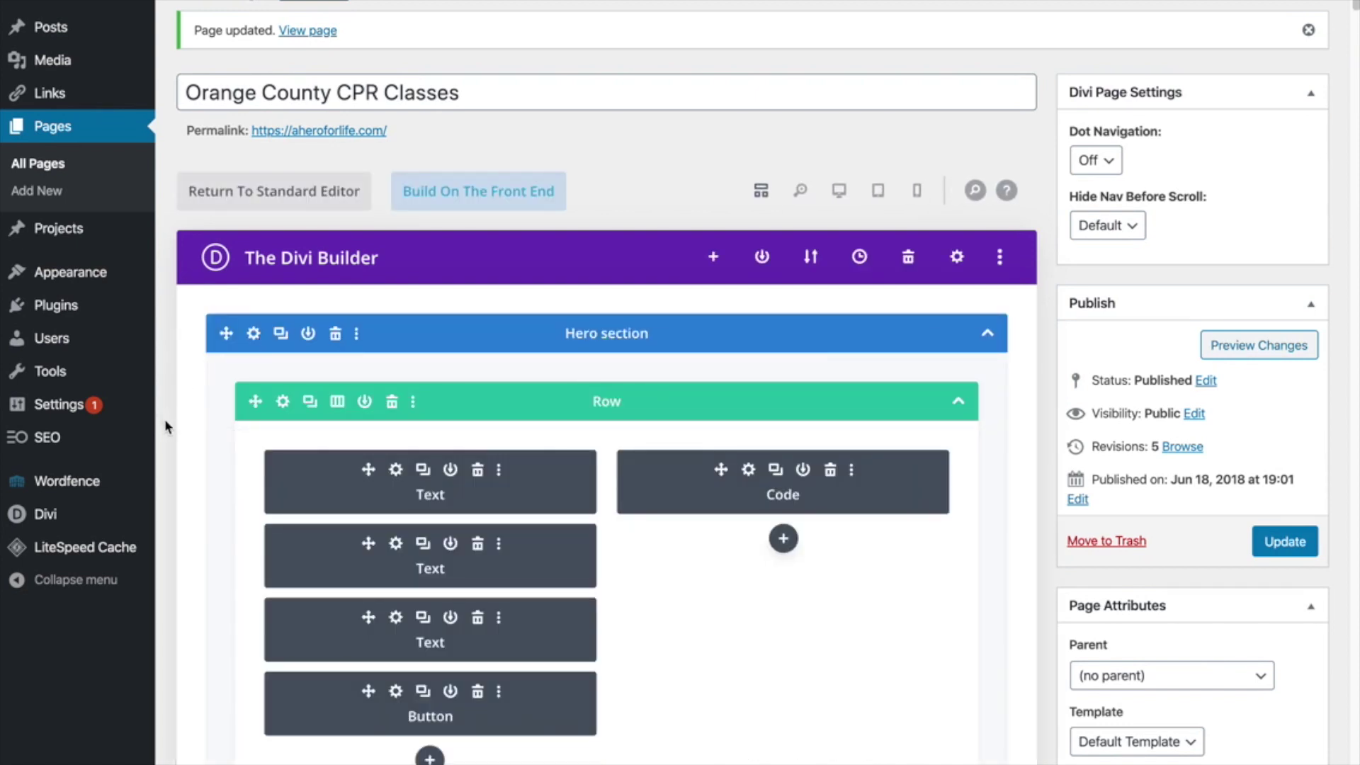
- Show the SEO submenu of settings pages in the admin sidebar
mouse_move(35, 440)
mouse_move(80, 440)
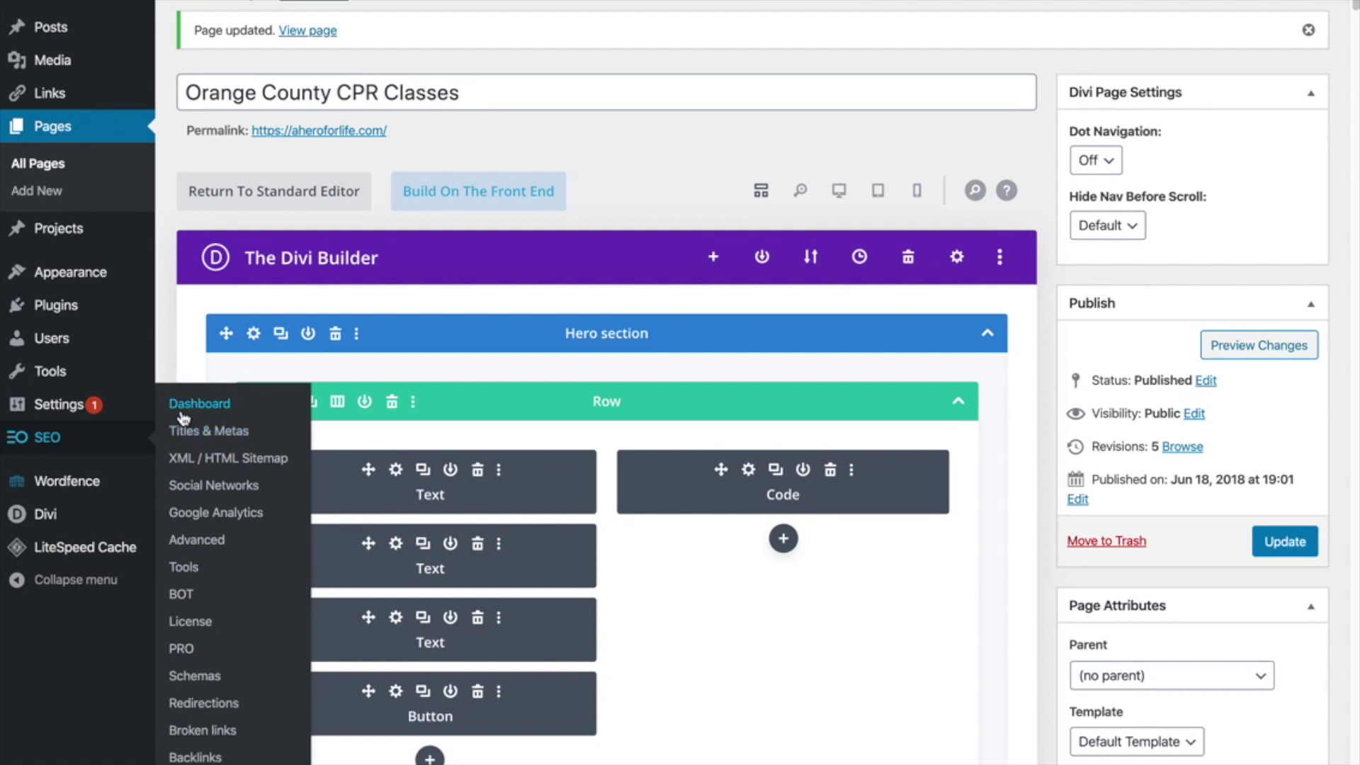
- Go to SEO > XML / HTML Sitemap and flush the site's permalinks
click(223, 461)
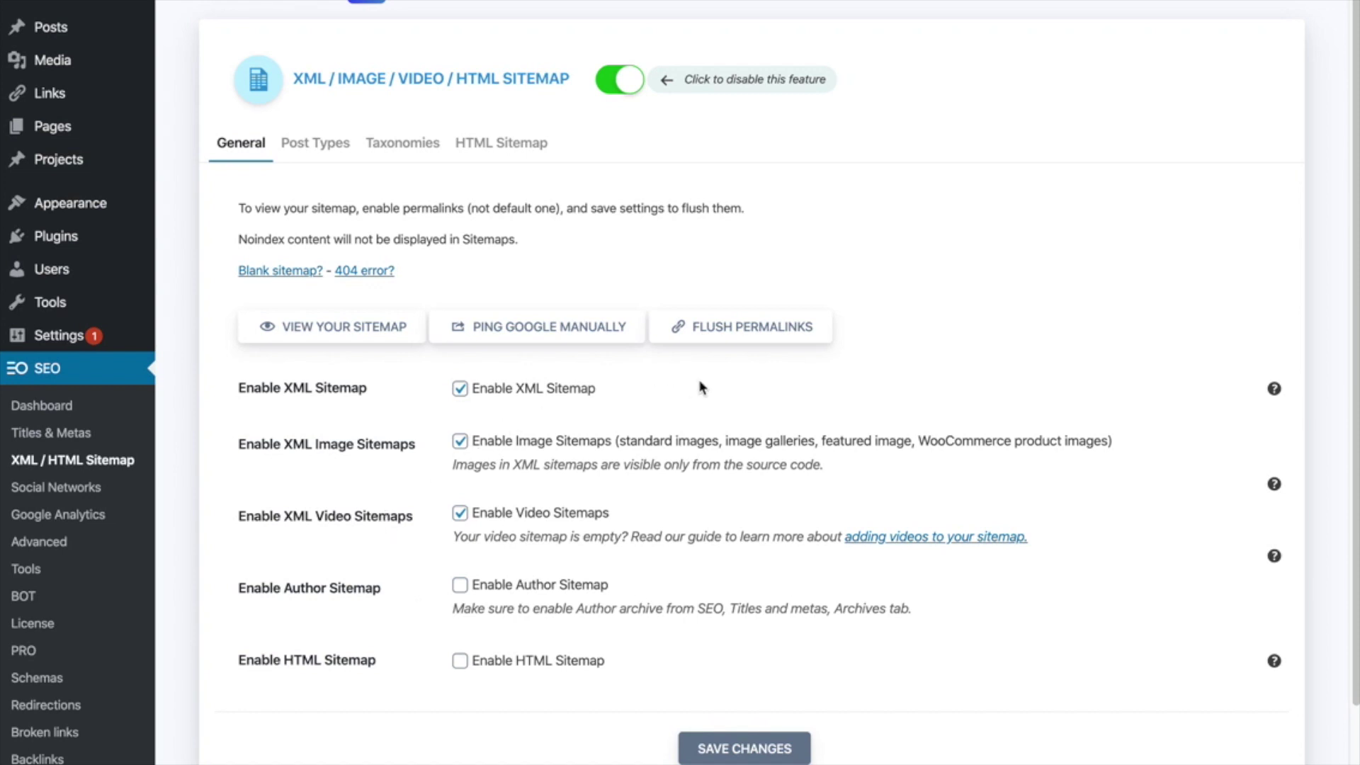
click(714, 339)
- Ping Google manually with the site's sitemap from the sitemap settings page
click(485, 290)
drag(484, 292, 484, 327)
click(646, 404)
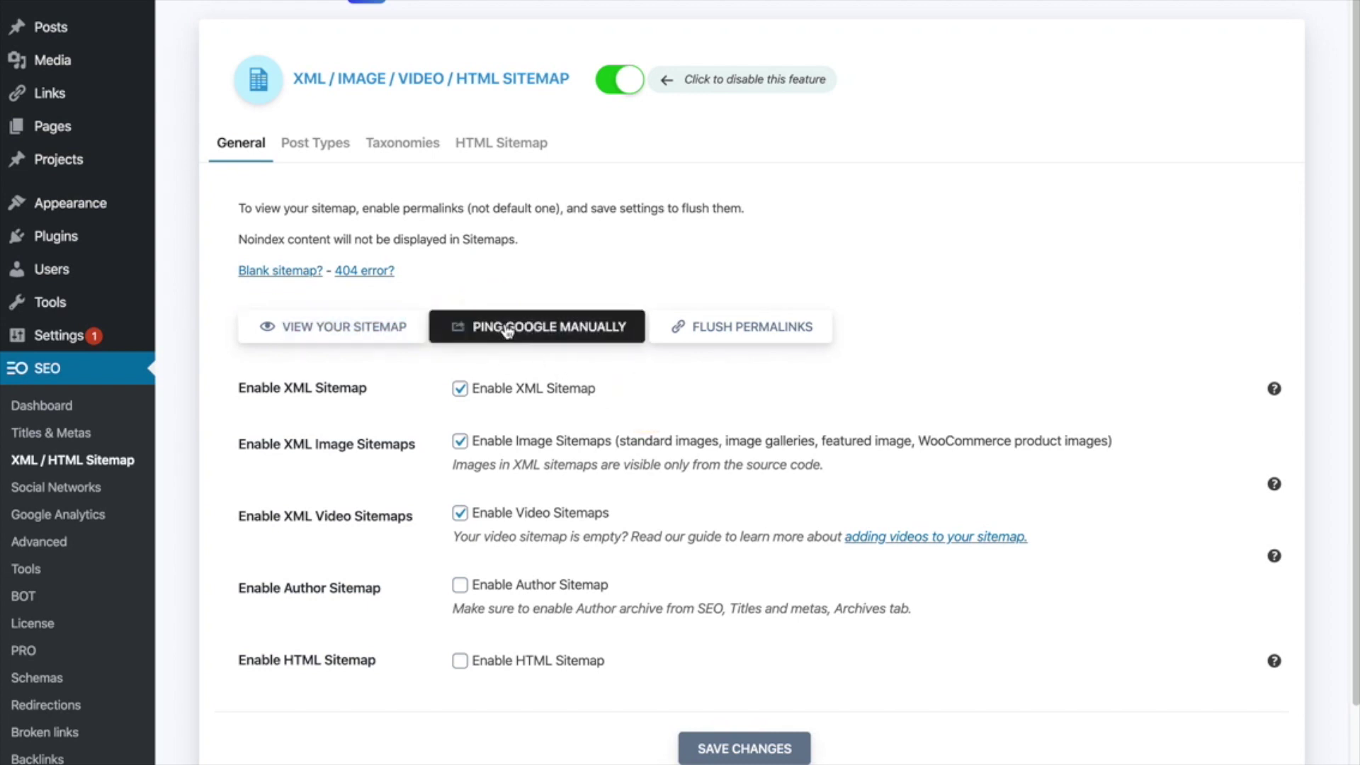